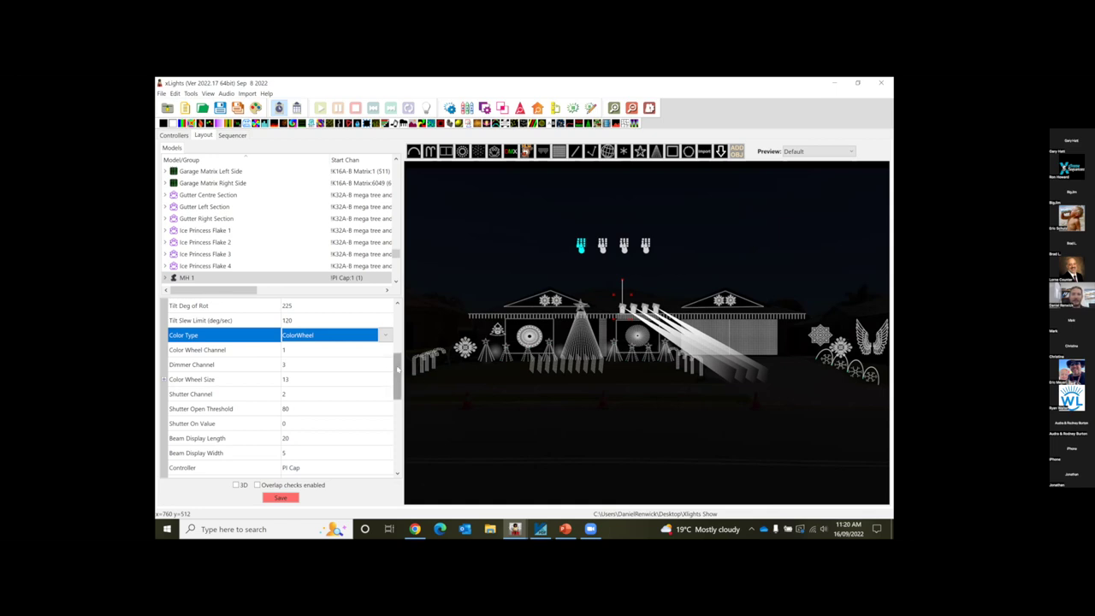
# - Set the pan degrees of rotation of moving head MH 1 to 80
pyautogui.moveTo(397, 371); pyautogui.dragTo(396, 344)
pyautogui.click(364, 352)
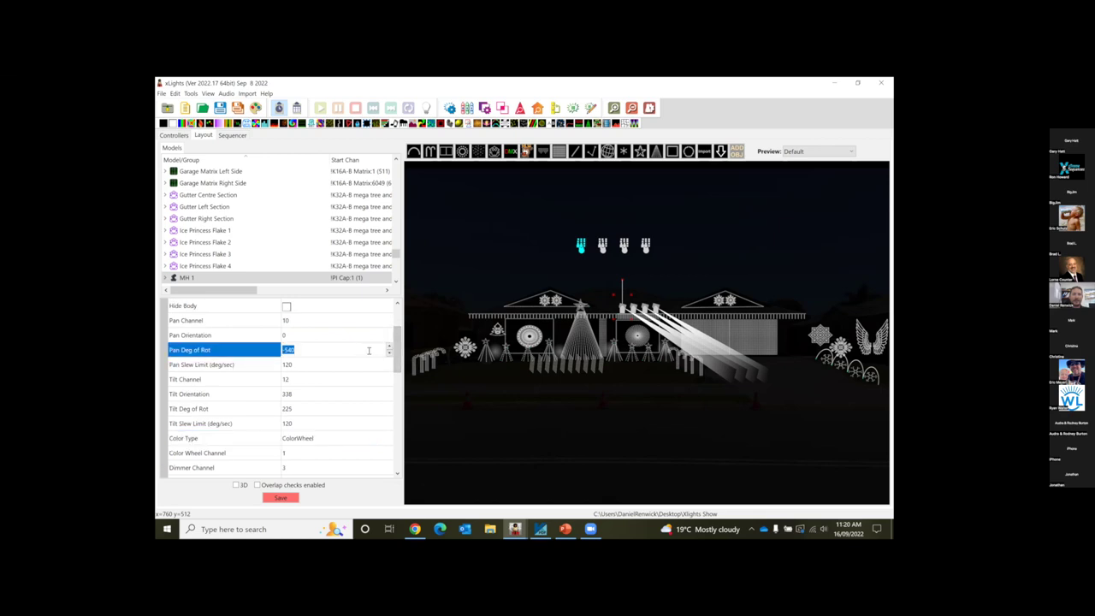
pyautogui.click(389, 352)
pyautogui.doubleClick(314, 350)
pyautogui.write('80')
pyautogui.click(318, 374)
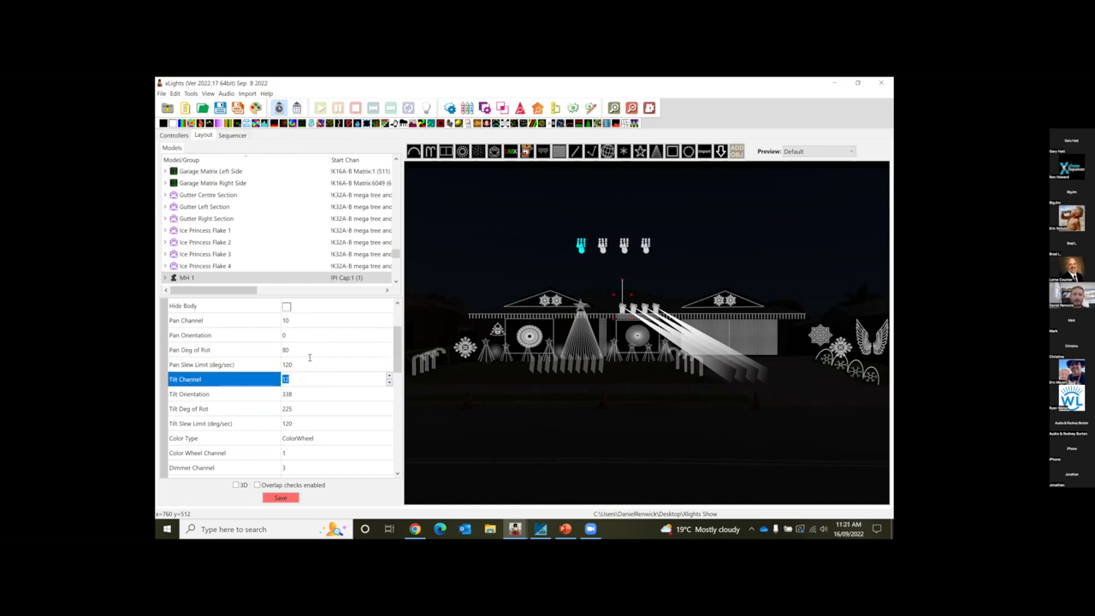
# - Set the pan orientation of moving head MH 1 to 90
pyautogui.click(337, 334)
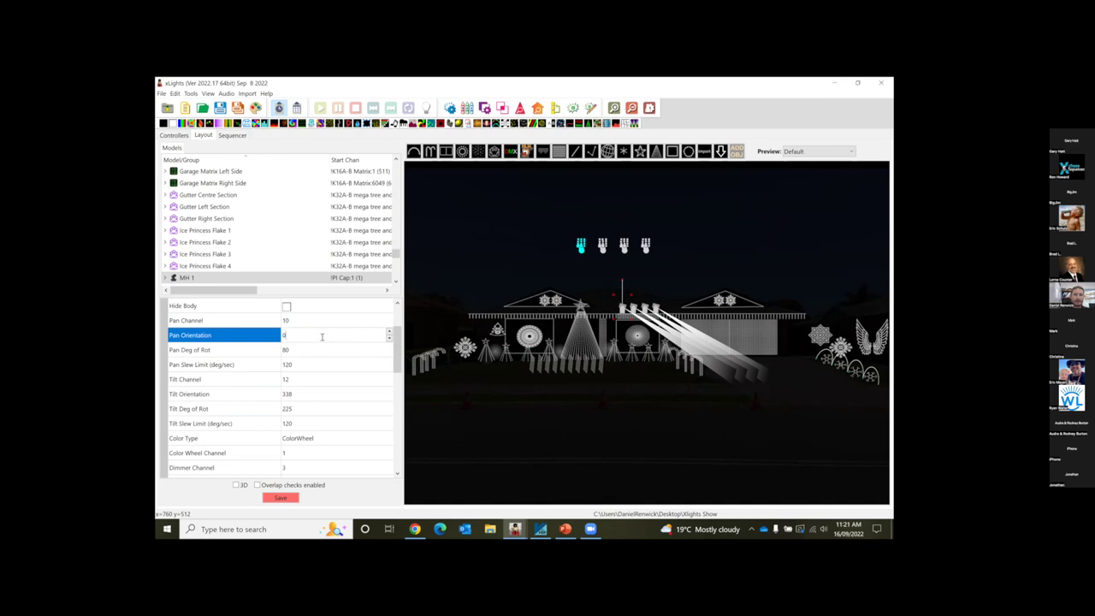
pyautogui.click(289, 336)
pyautogui.moveTo(289, 336); pyautogui.dragTo(276, 341)
pyautogui.write('90')
pyautogui.click(330, 350)
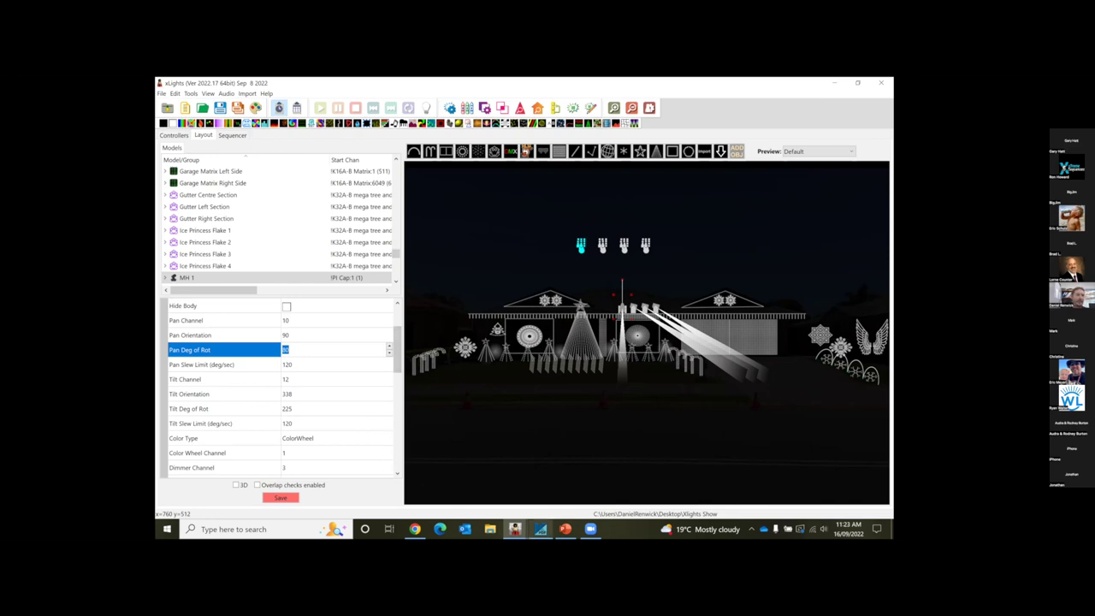
# - Switch to the MOVING HEADS PowerPoint slide show and advance to the next slide on moving head limitations
pyautogui.moveTo(590, 528)
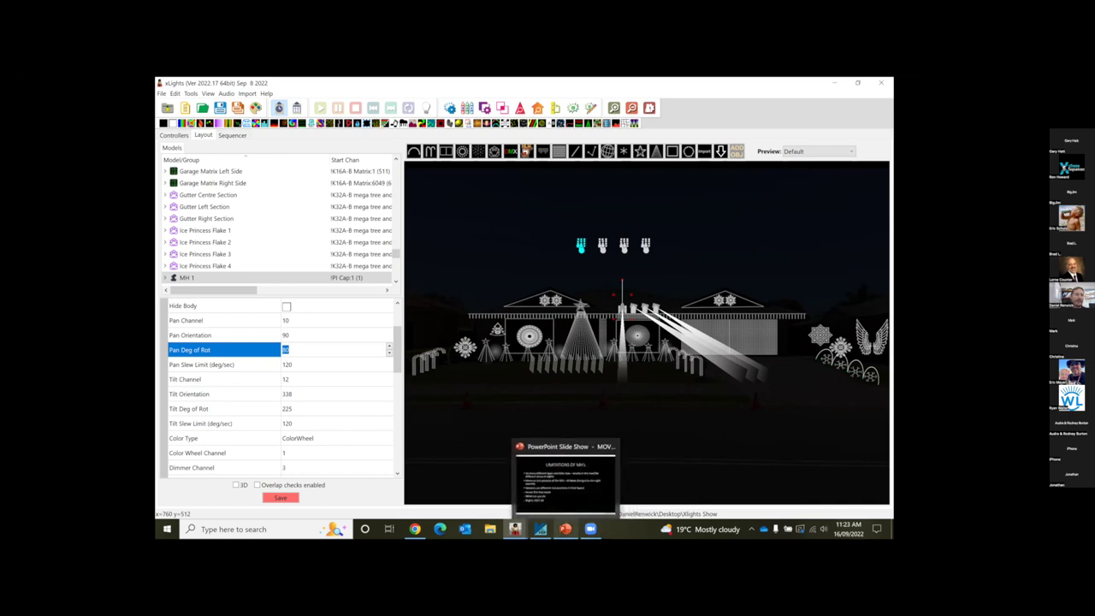
pyautogui.click(564, 475)
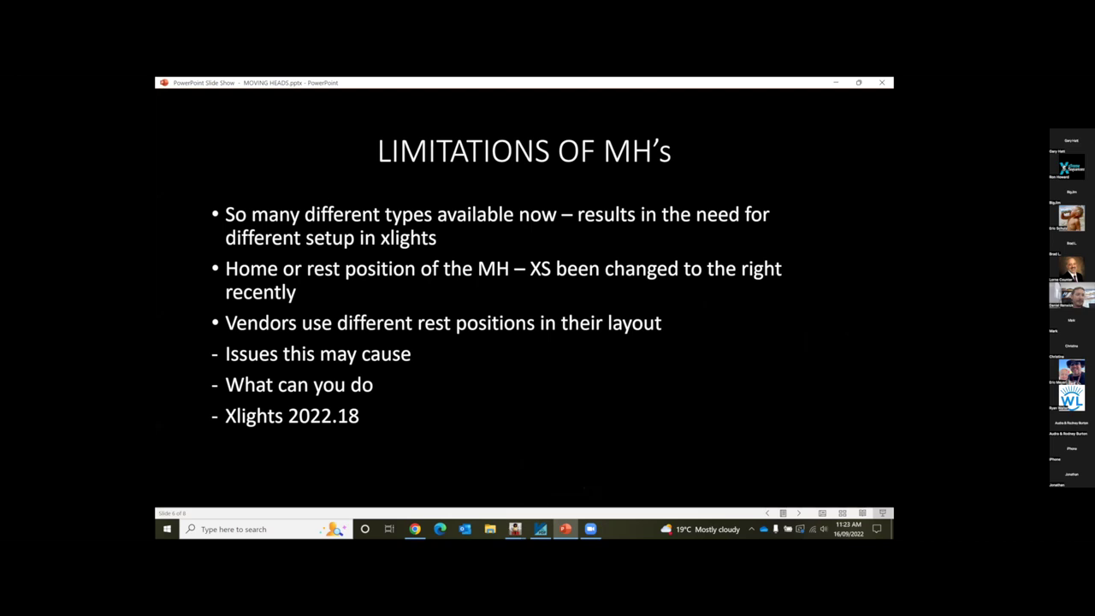
pyautogui.press('Right')
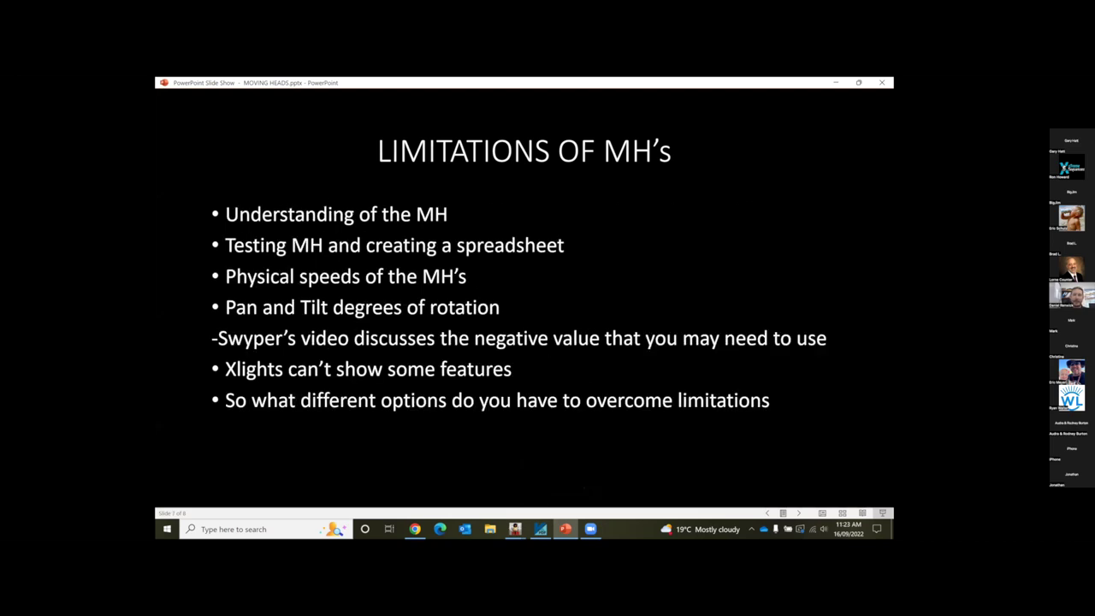
# - Switch back to the main xLights window, discard the open sequence's unsaved changes and create a new sequence
pyautogui.moveTo(514, 529)
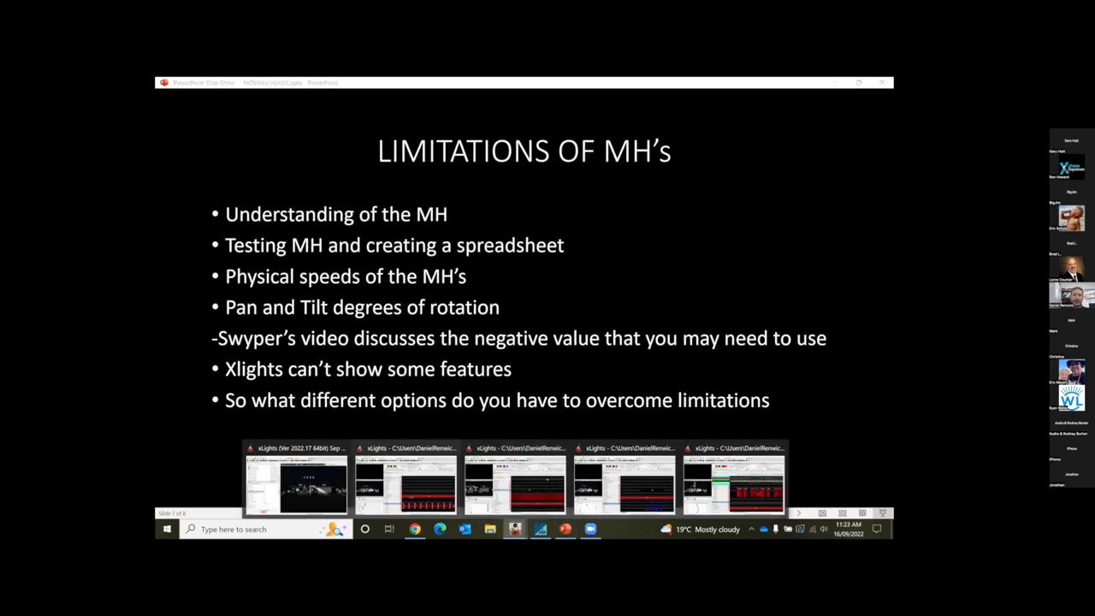
pyautogui.click(295, 481)
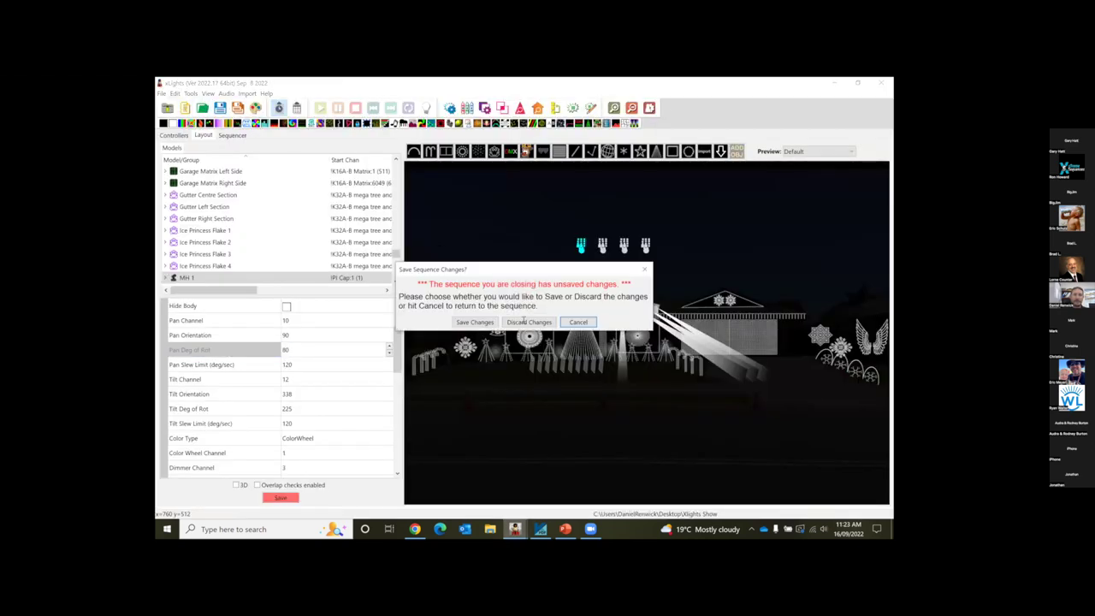
pyautogui.click(528, 321)
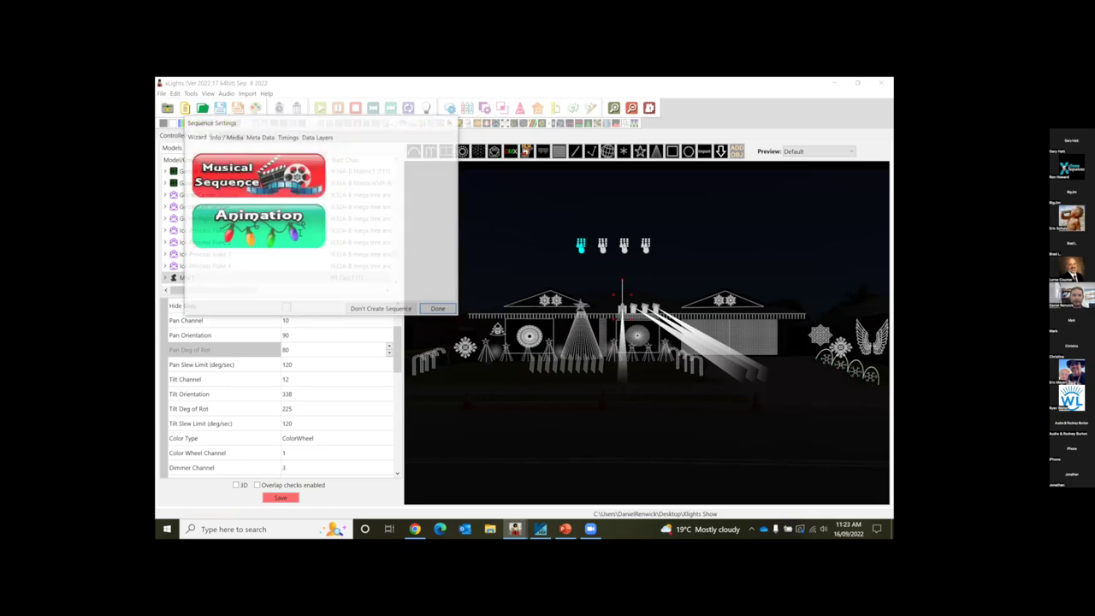
pyautogui.click(437, 308)
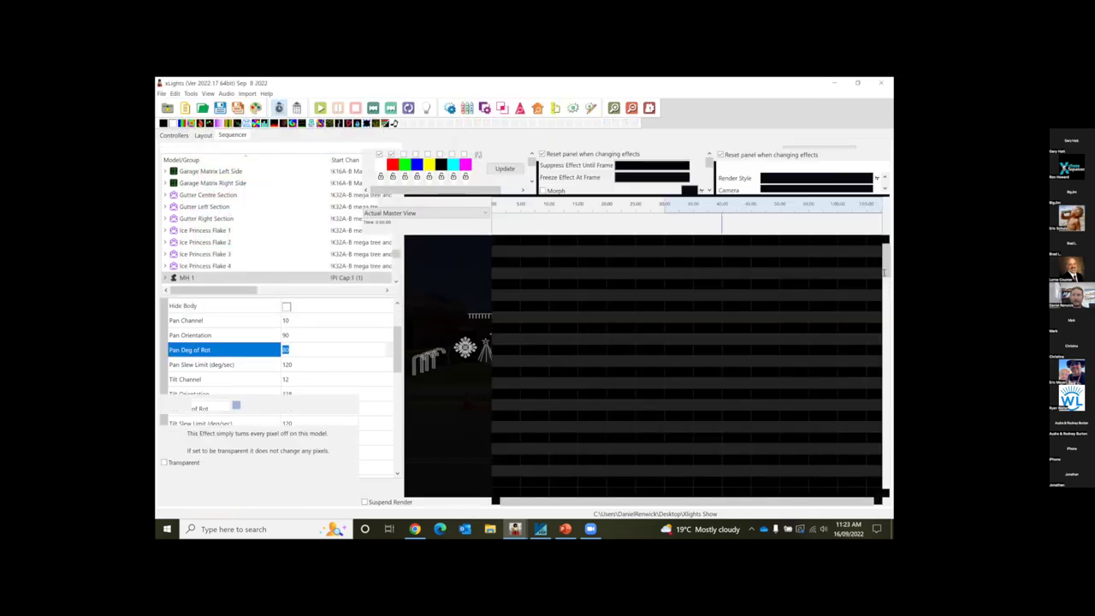
# - Add a DMX effect to the MH 1 row, running from about 0.65 to 17.8 seconds
pyautogui.scroll(-15, 892, 448)
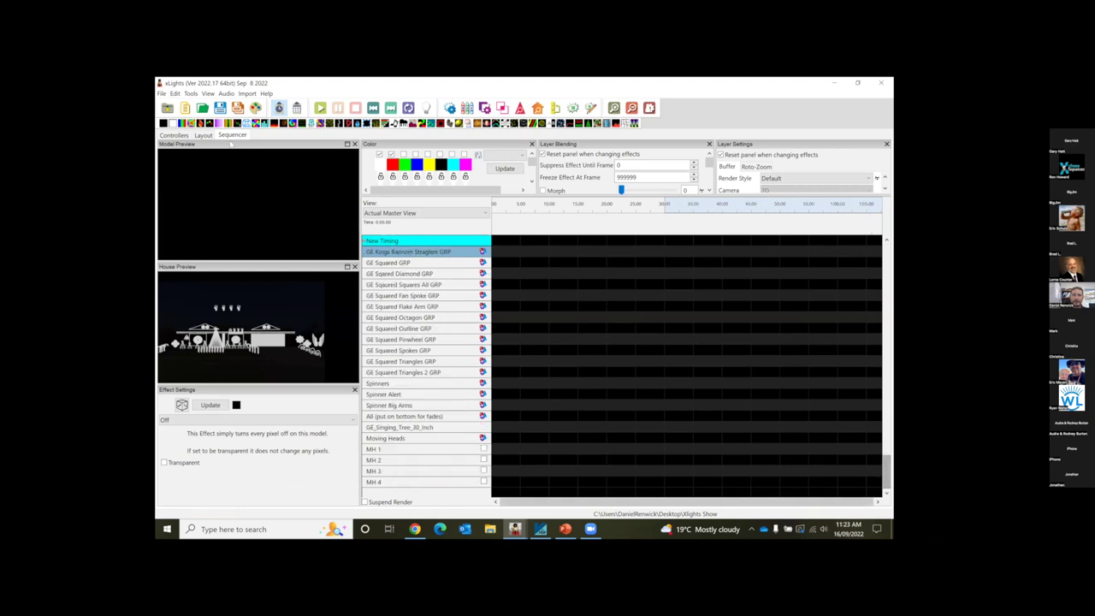
pyautogui.click(236, 123)
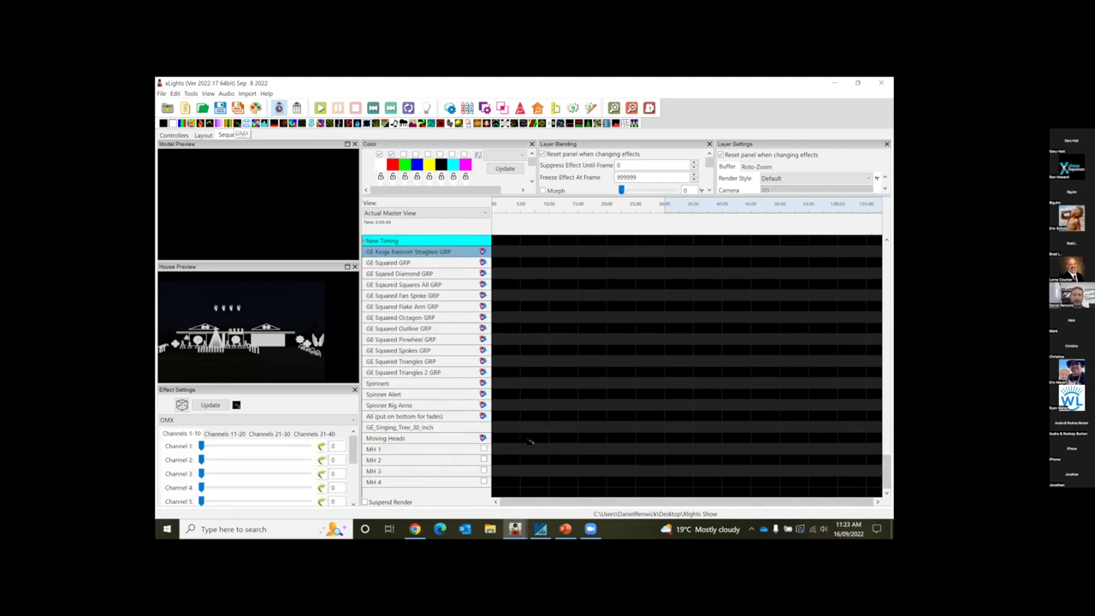
pyautogui.click(502, 451)
pyautogui.moveTo(496, 449); pyautogui.dragTo(592, 451)
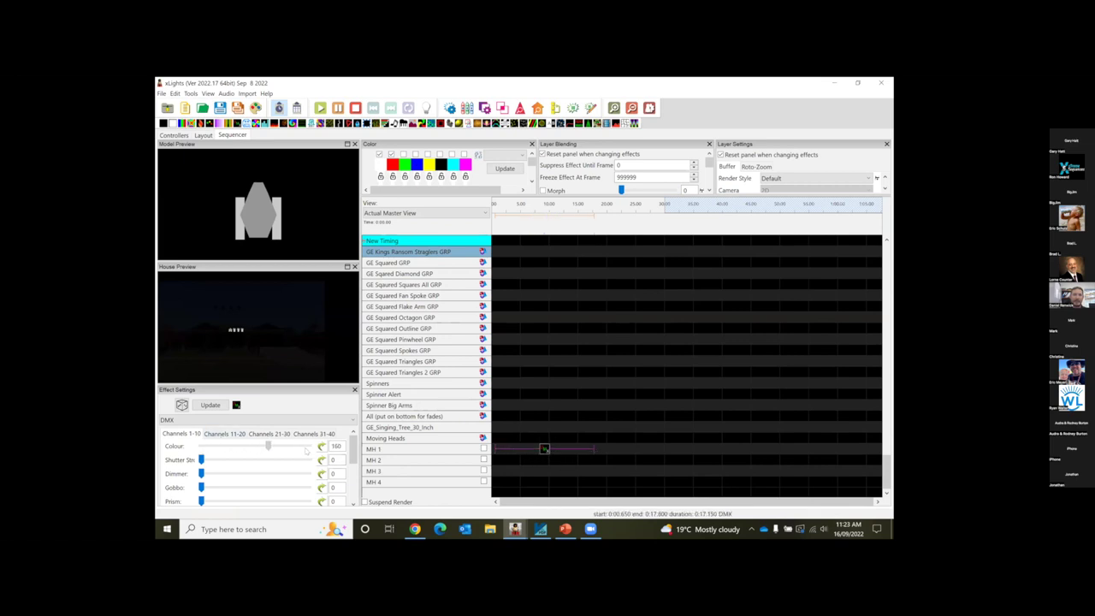
# - Examine the Pan channel slider in the settings of MH 1's DMX effect
pyautogui.click(354, 476)
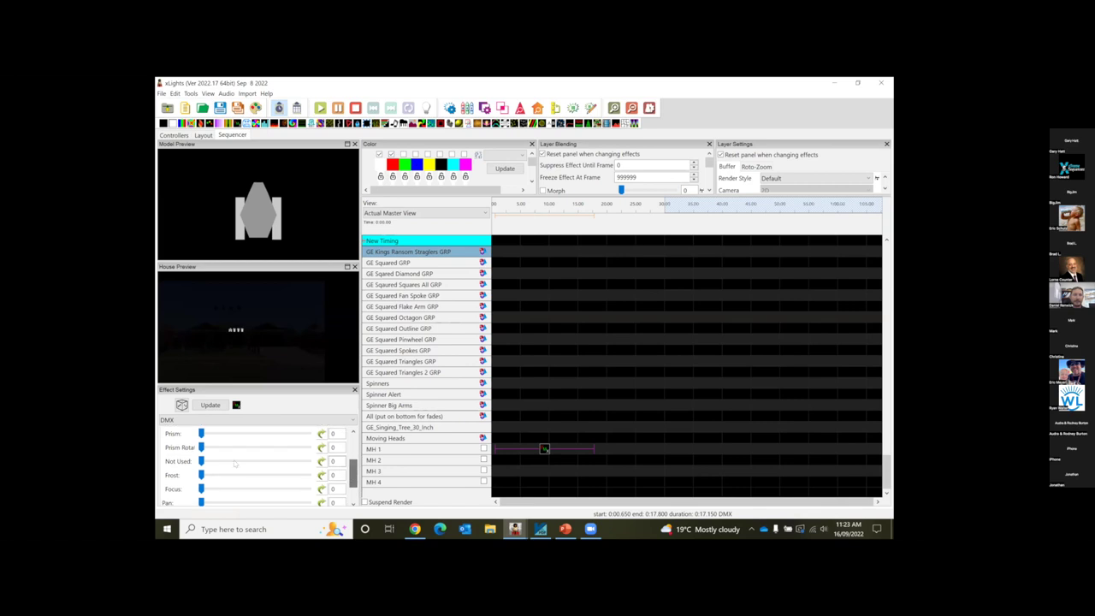
pyautogui.moveTo(200, 502)
pyautogui.mouseDown()
pyautogui.moveTo(295, 502)
pyautogui.moveTo(200, 502)
pyautogui.mouseUp()
pyautogui.moveTo(202, 502)
pyautogui.mouseDown()
pyautogui.moveTo(233, 502)
pyautogui.moveTo(201, 503)
pyautogui.mouseUp()
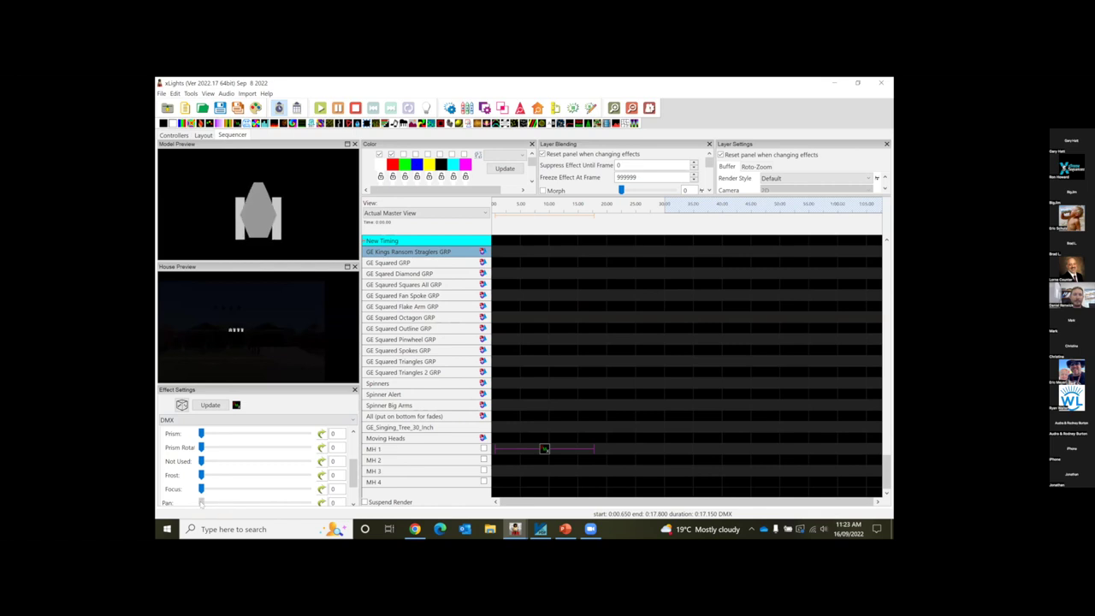
# - Return to the layout, set MH 1's pan degrees of rotation to -540 and select its tilt degrees of rotation value
pyautogui.click(203, 135)
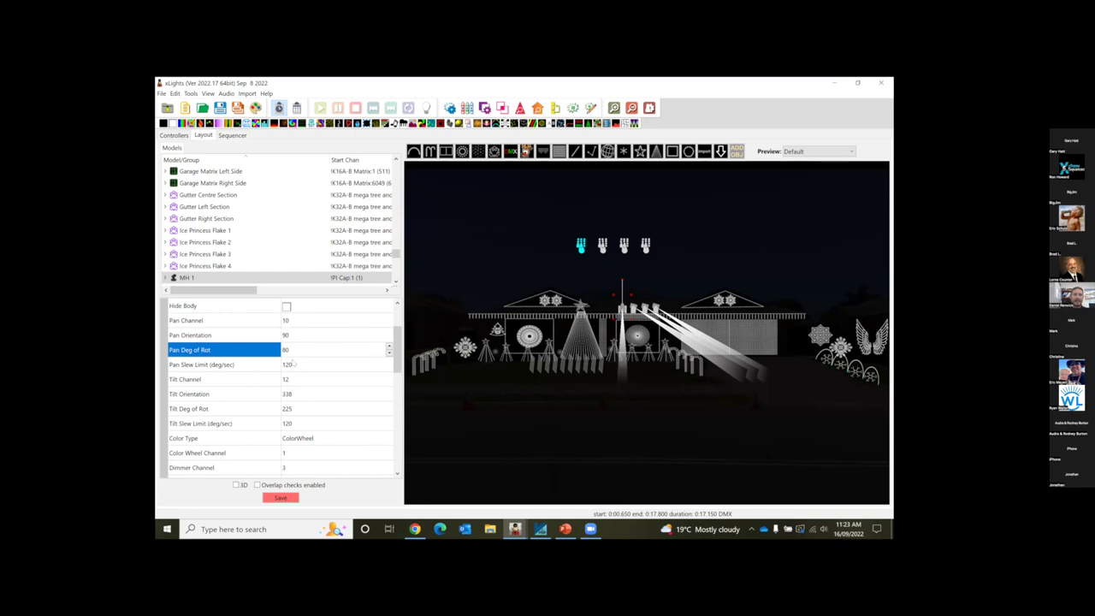
pyautogui.write('540')
pyautogui.press('Tab')
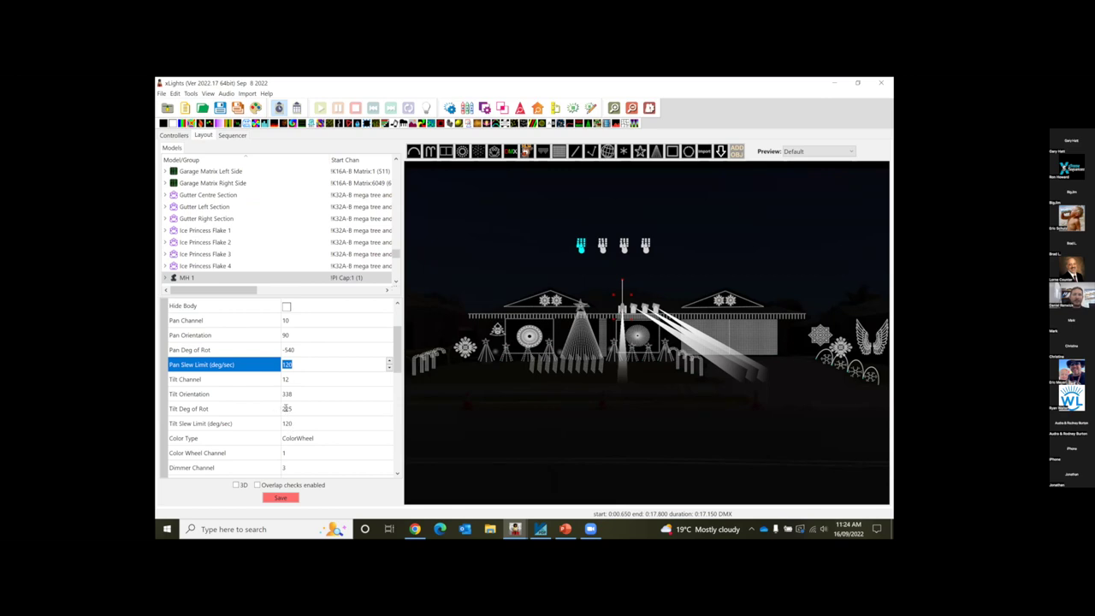
pyautogui.click(287, 408)
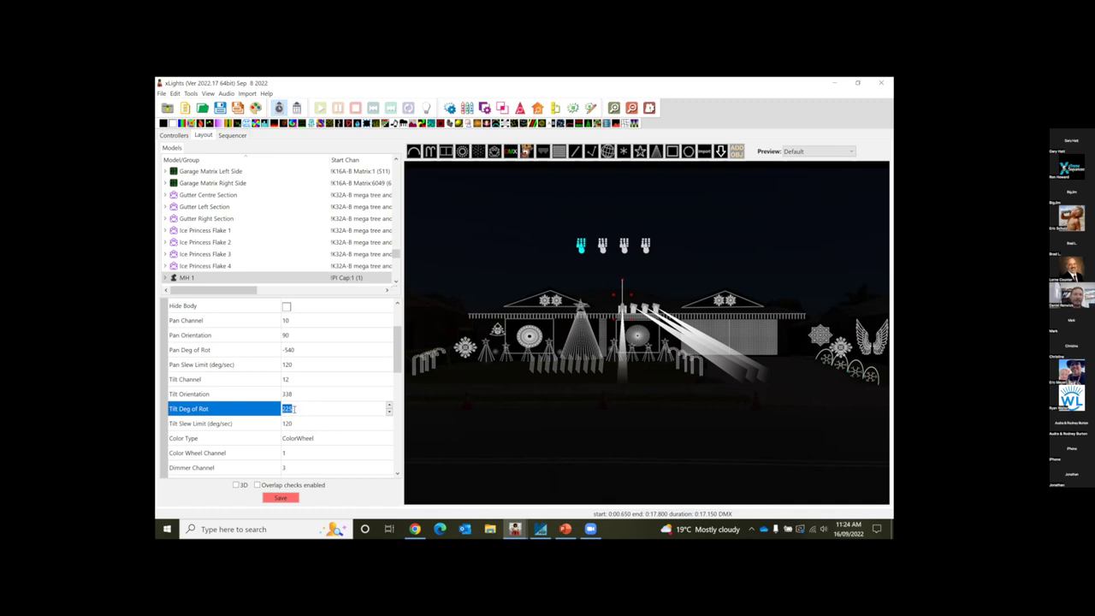
# - Back in the sequencer, shift MH 1's DMX effect to start at about 0.2 seconds and show its channels down to Pan
pyautogui.click(231, 135)
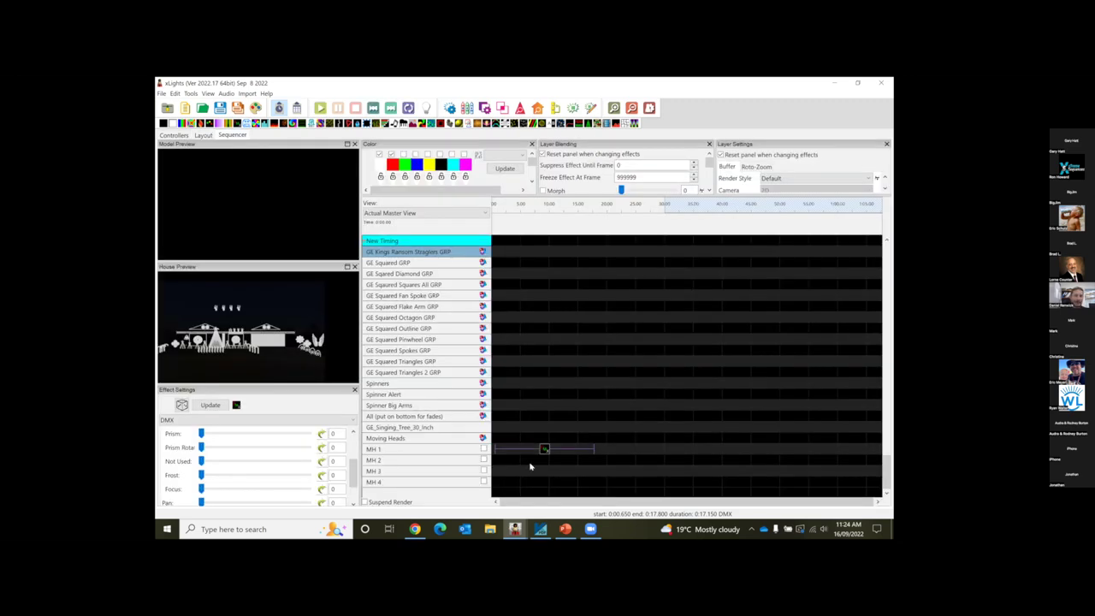
pyautogui.click(542, 450)
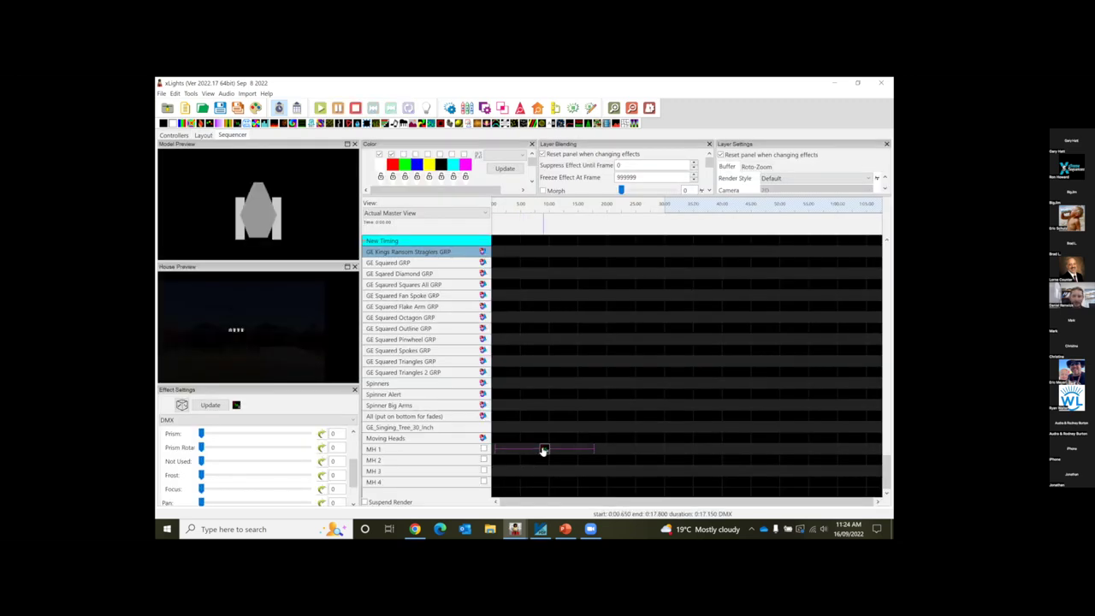
pyautogui.moveTo(542, 450); pyautogui.dragTo(540, 450)
pyautogui.scroll(5, 353, 469)
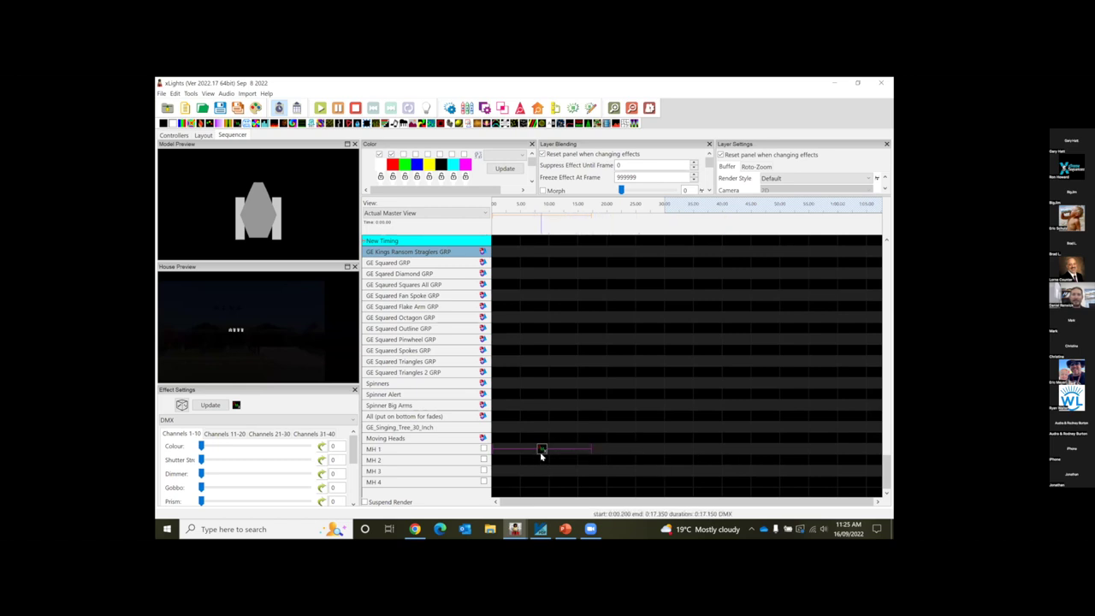
pyautogui.moveTo(350, 449); pyautogui.dragTo(351, 488)
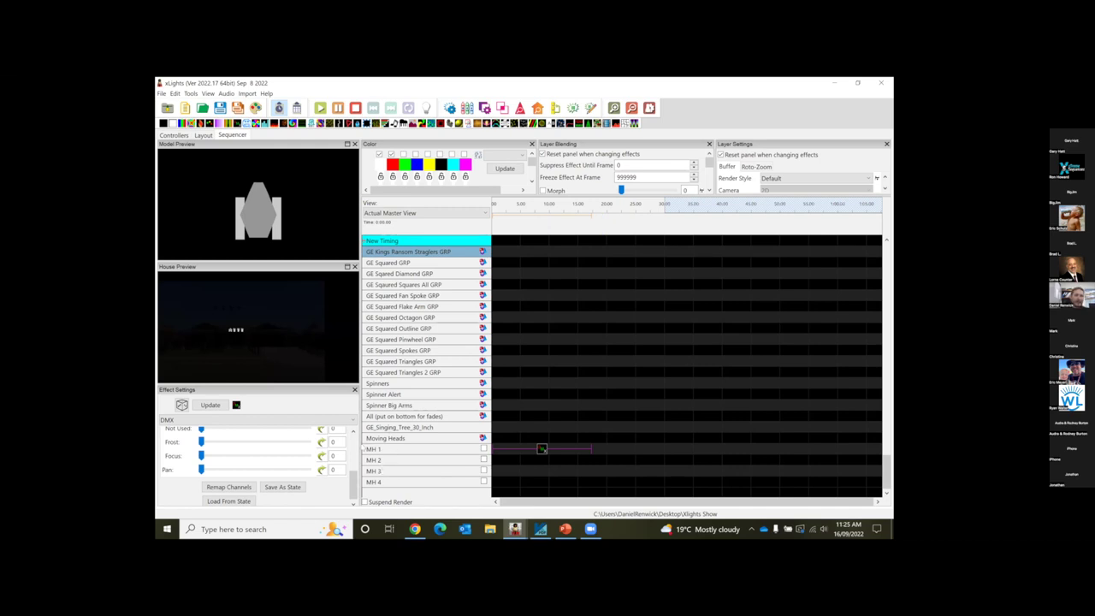
# - Consult the DMX and ON effect value tables in Moving Heads Manual.pdf in Power PDF, and return to xLights
pyautogui.moveTo(541, 529)
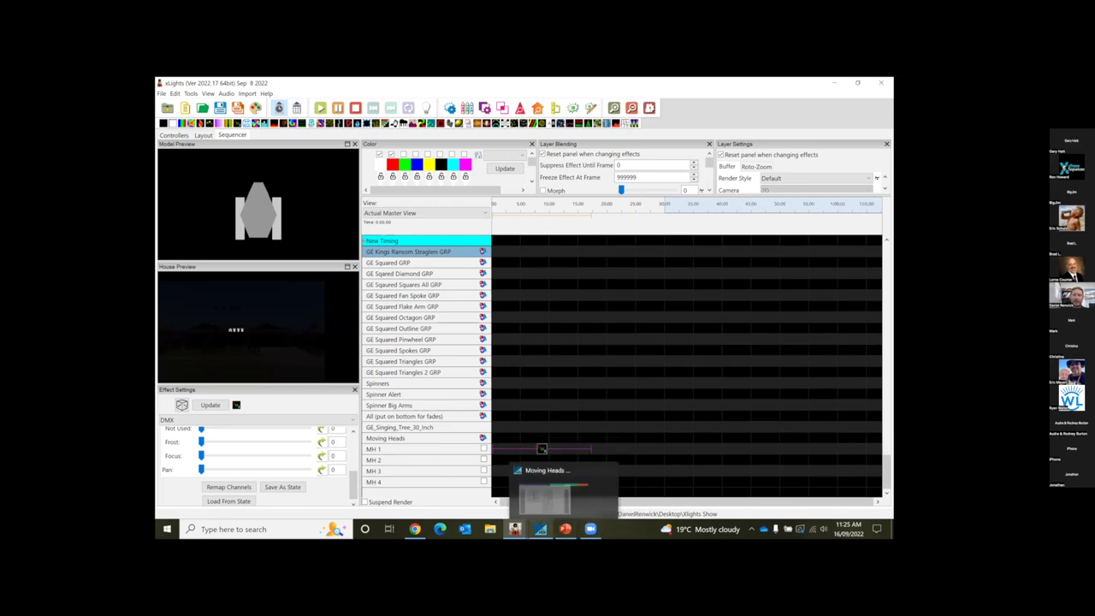
pyautogui.click(538, 479)
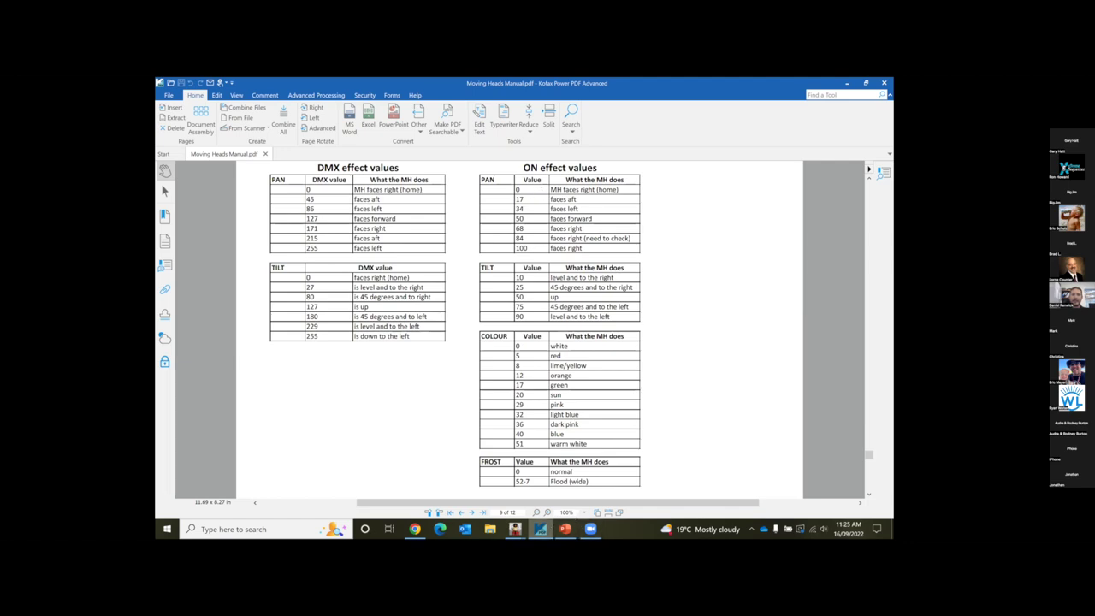
pyautogui.hotkey('alt', 'Tab')
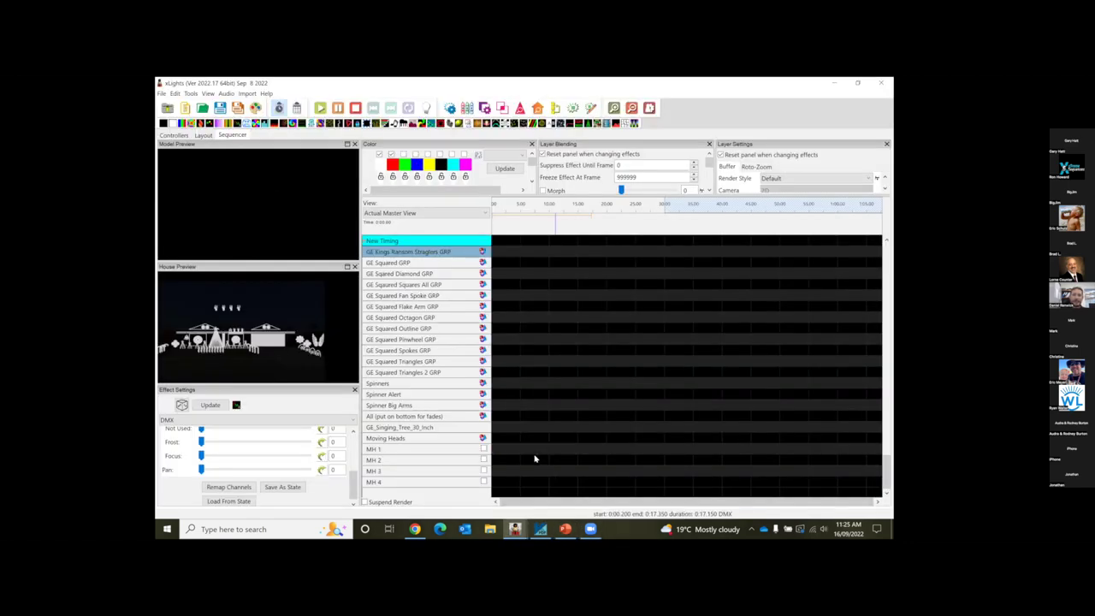
# - Expand the Moving Heads group and add an On effect about 31 seconds long to MH Colour, with start and end intensity 17
pyautogui.click(442, 439)
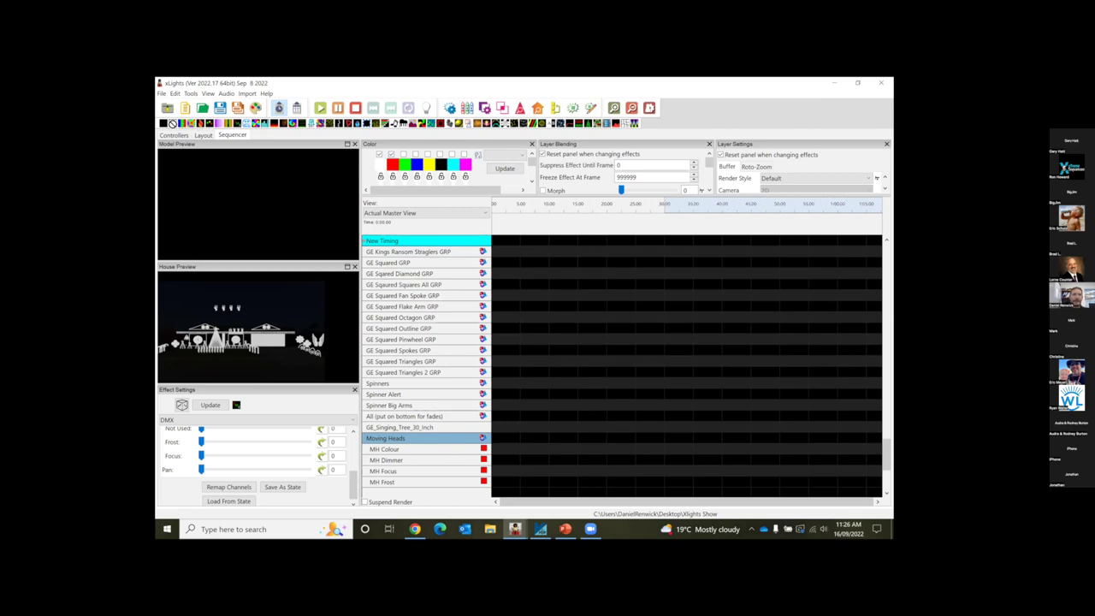
pyautogui.moveTo(500, 450); pyautogui.dragTo(676, 451)
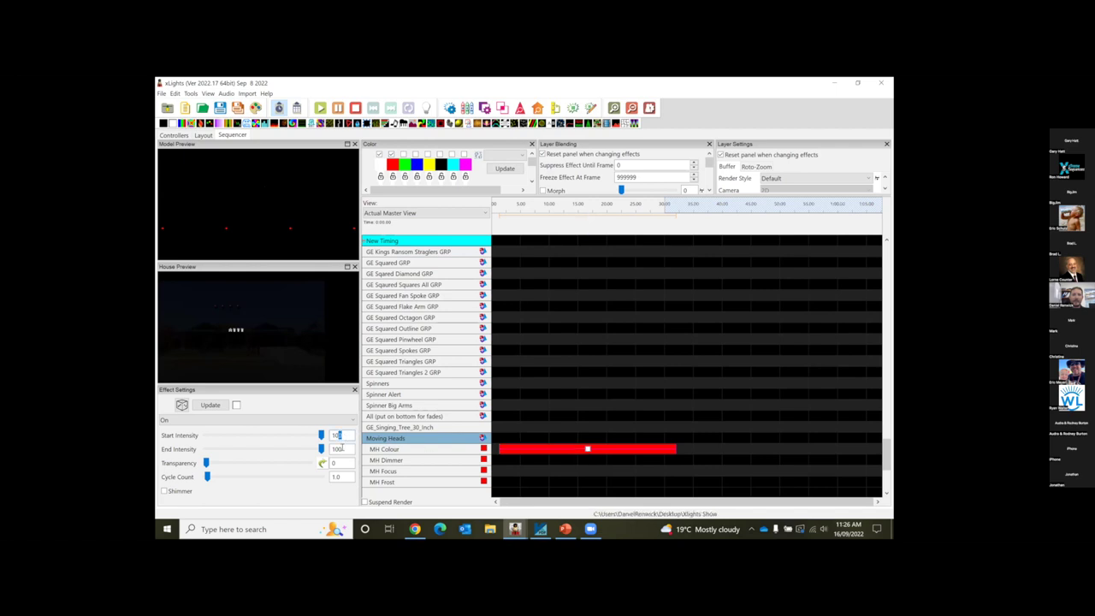
pyautogui.write('17')
pyautogui.moveTo(340, 446); pyautogui.dragTo(326, 449)
pyautogui.write('17')
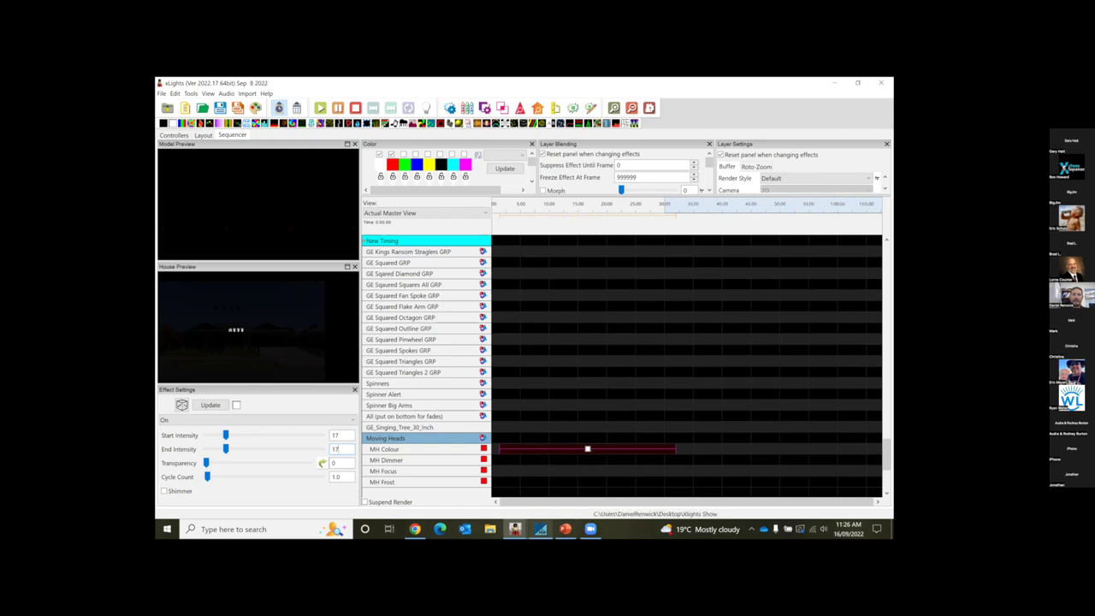
# - Switch to Moving Heads Manual.pdf and examine the ON effect values for pan, tilt, colour, frost, prism and gobo
pyautogui.moveTo(541, 528)
pyautogui.click(538, 483)
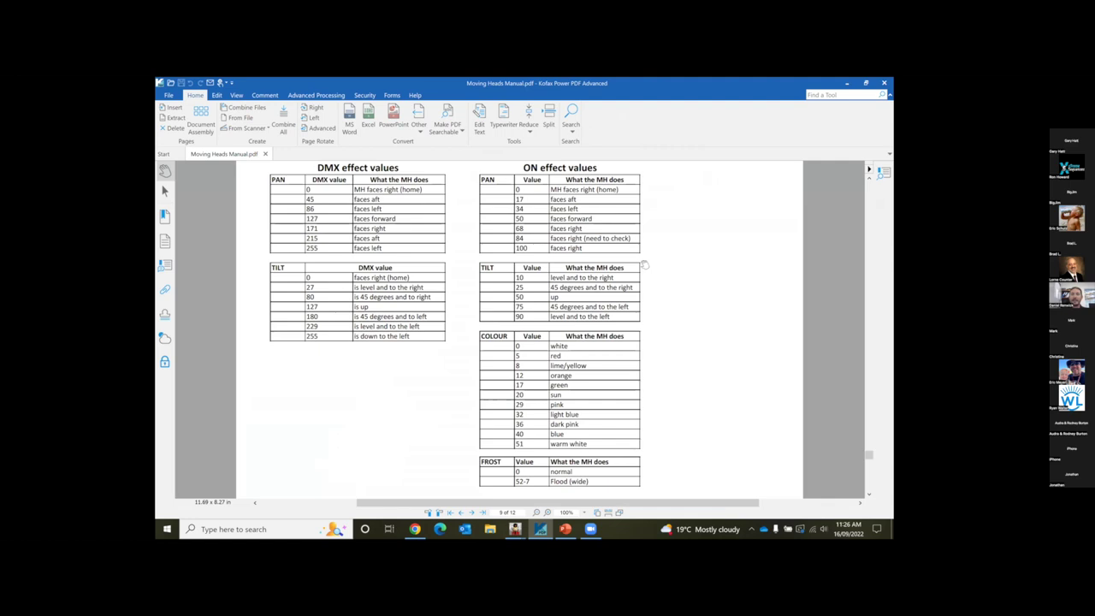
pyautogui.scroll(-2, 551, 314)
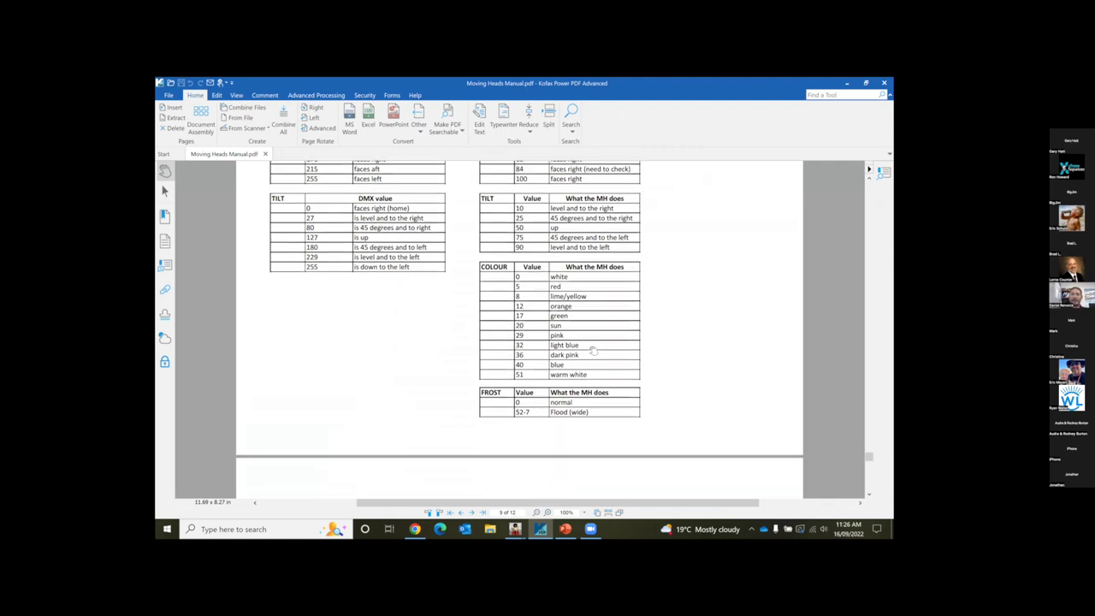
pyautogui.scroll(-2, 588, 347)
pyautogui.scroll(-1, 587, 342)
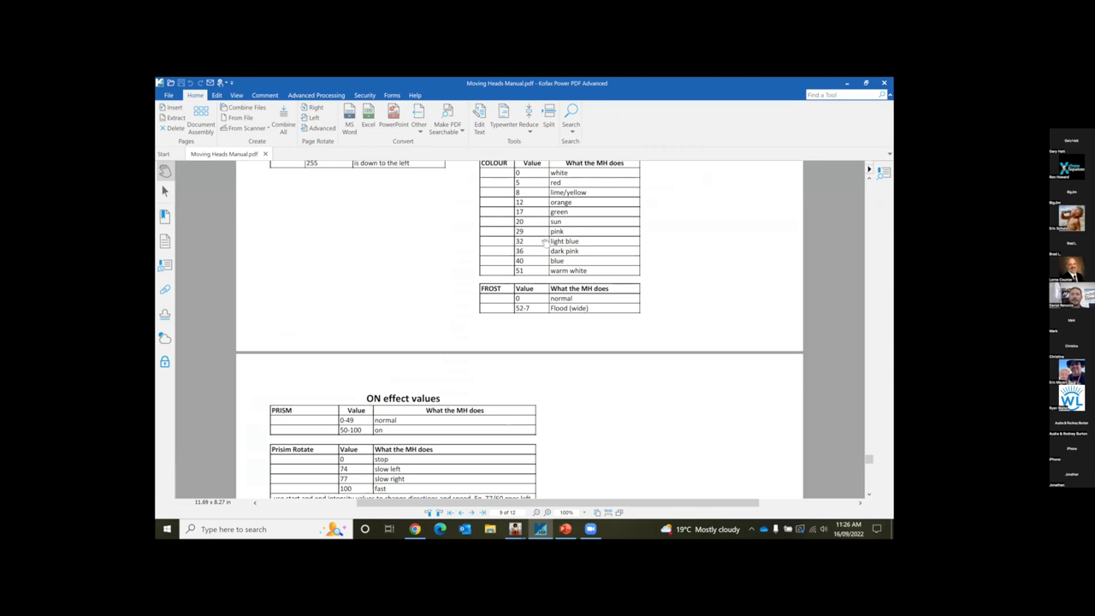
pyautogui.scroll(-2, 548, 248)
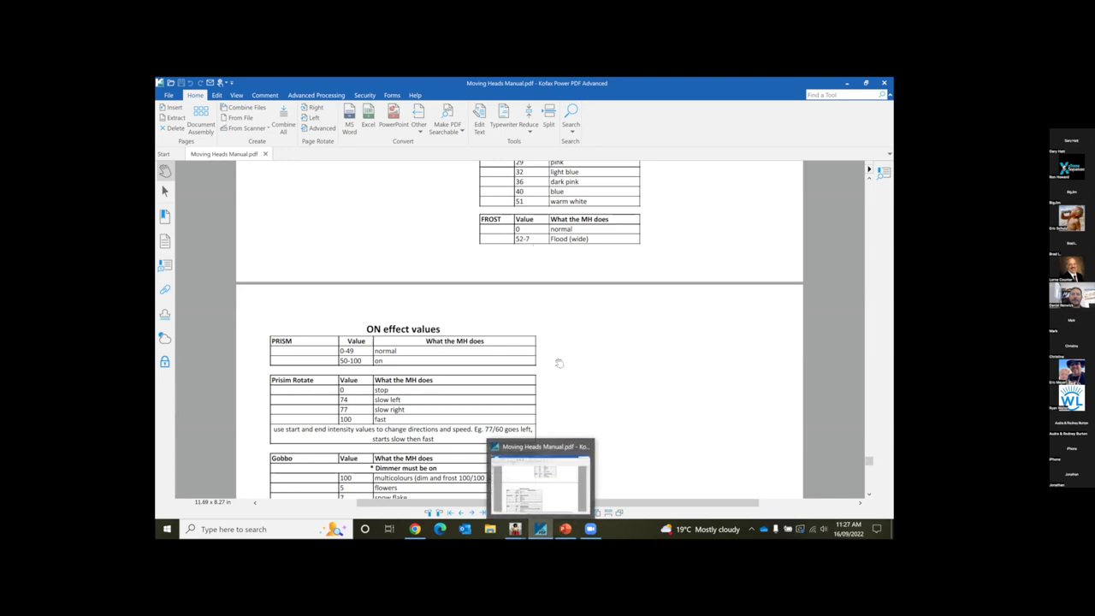
pyautogui.scroll(5, 588, 320)
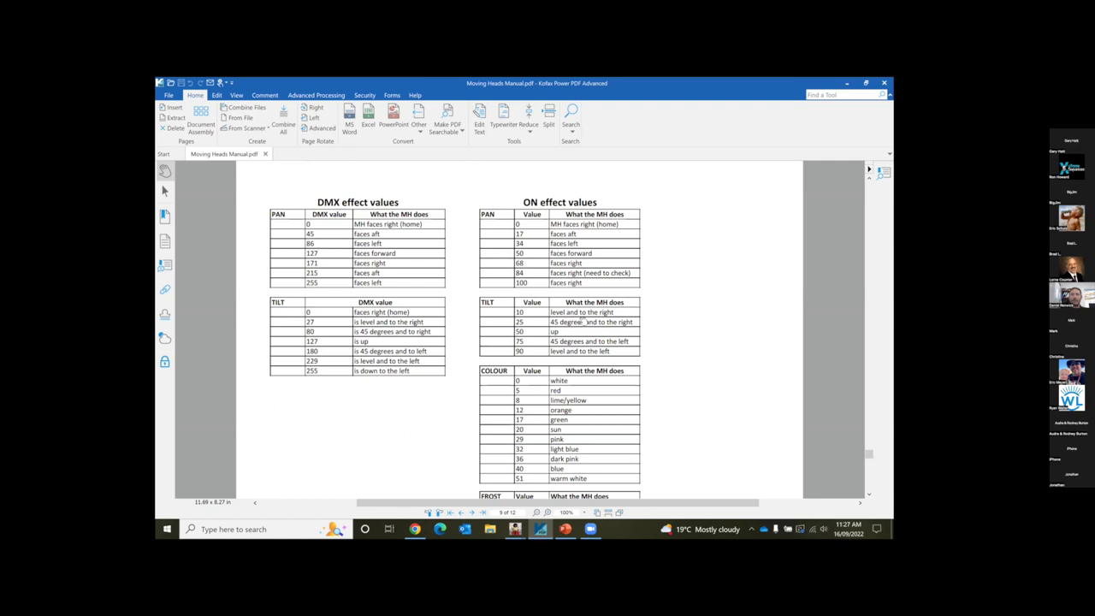
pyautogui.scroll(-4, 585, 322)
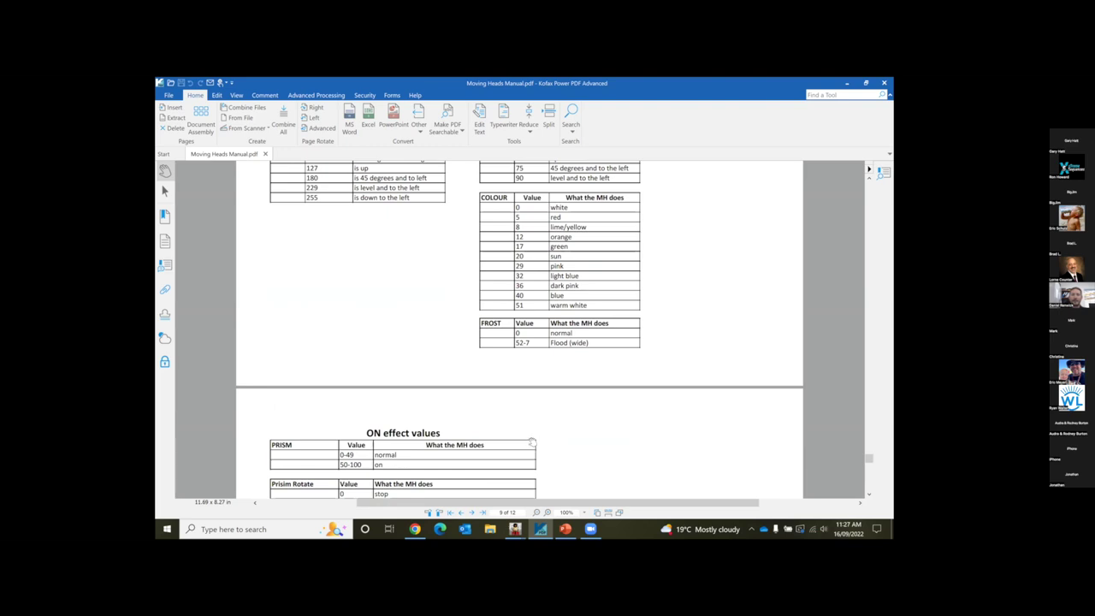
# - Examine the ON effect values for prism, prism rotate, gobo and colour in the manual, and return to xLights
pyautogui.scroll(-6, 531, 442)
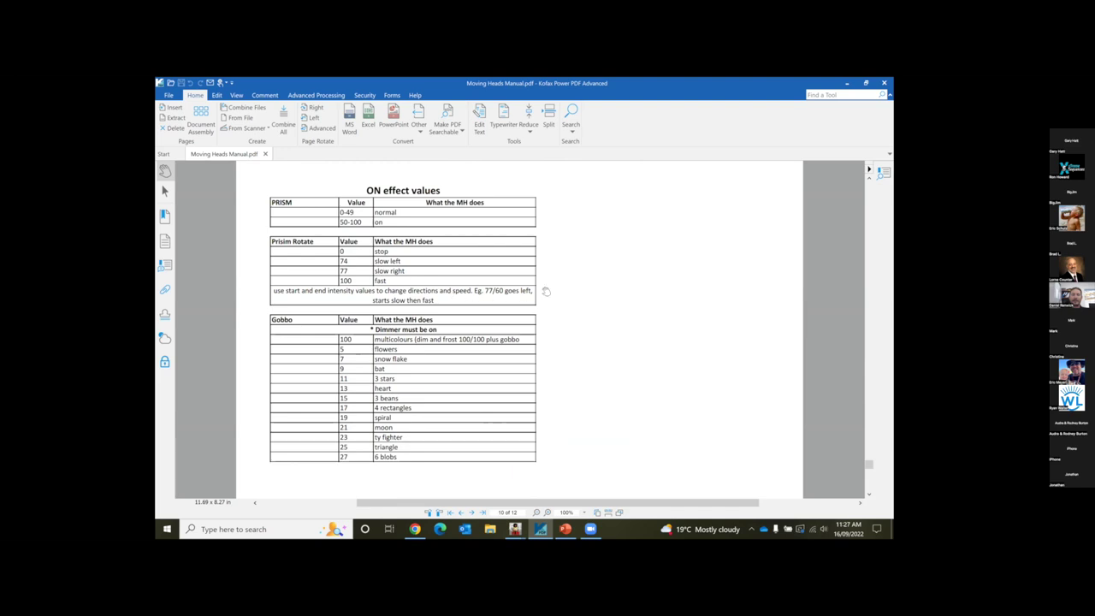
pyautogui.scroll(5, 545, 291)
pyautogui.moveTo(564, 528)
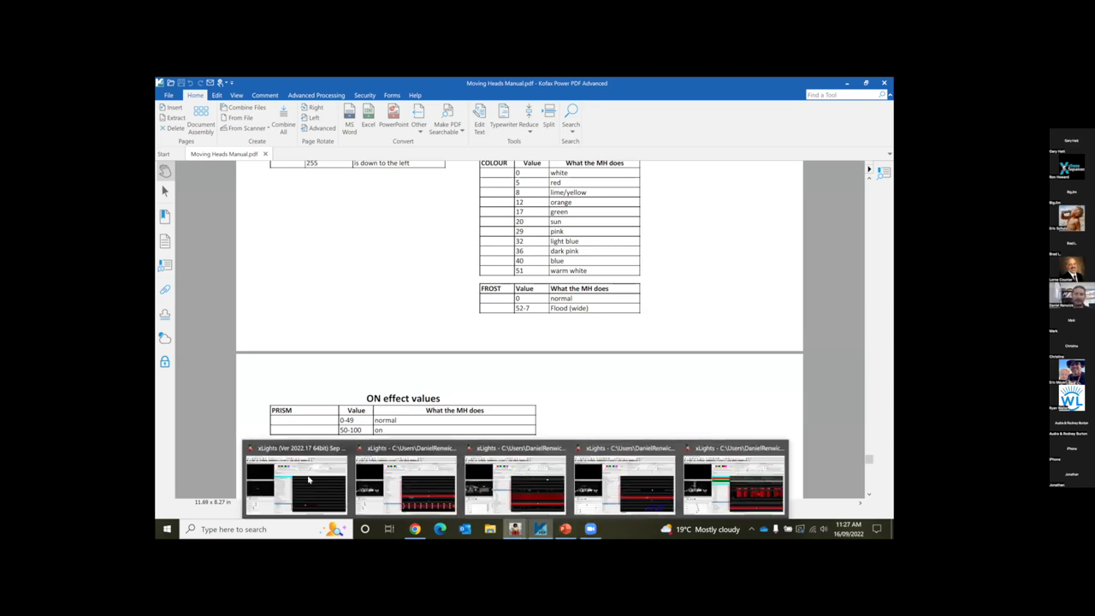
pyautogui.click(373, 476)
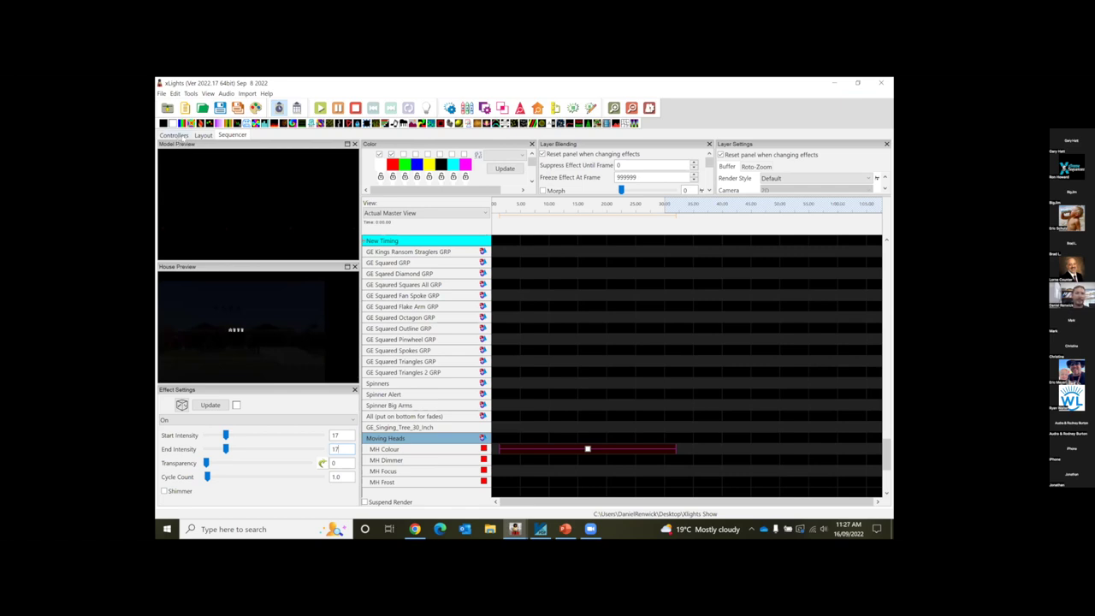
# - Open the Pi Cap controller's visualiser and examine the channel assignments of MH 1 to MH 4 on Serial Port 1
pyautogui.click(176, 136)
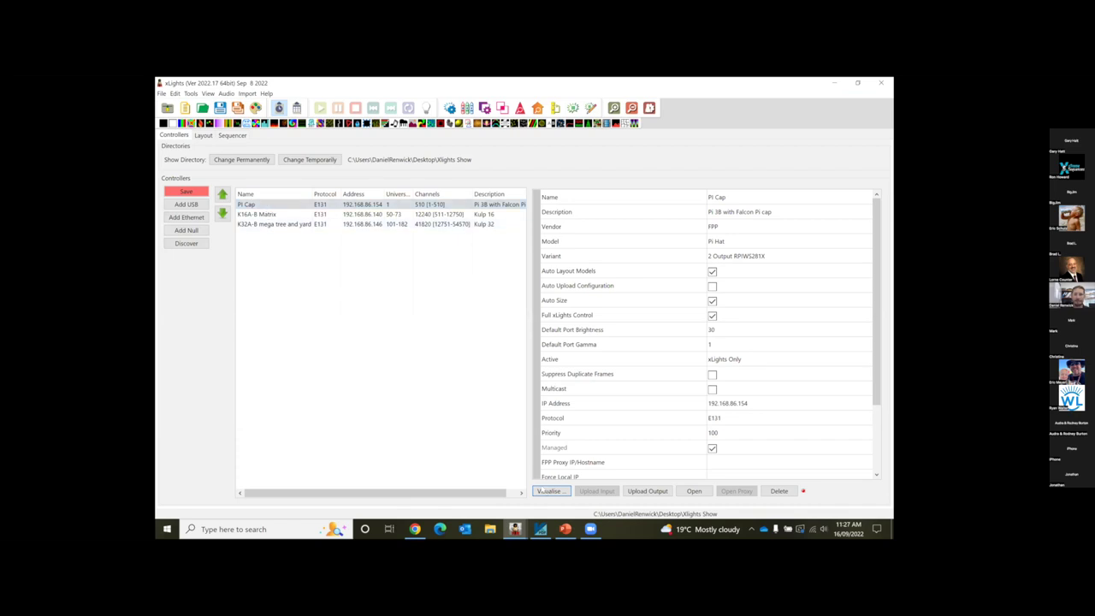
pyautogui.click(548, 490)
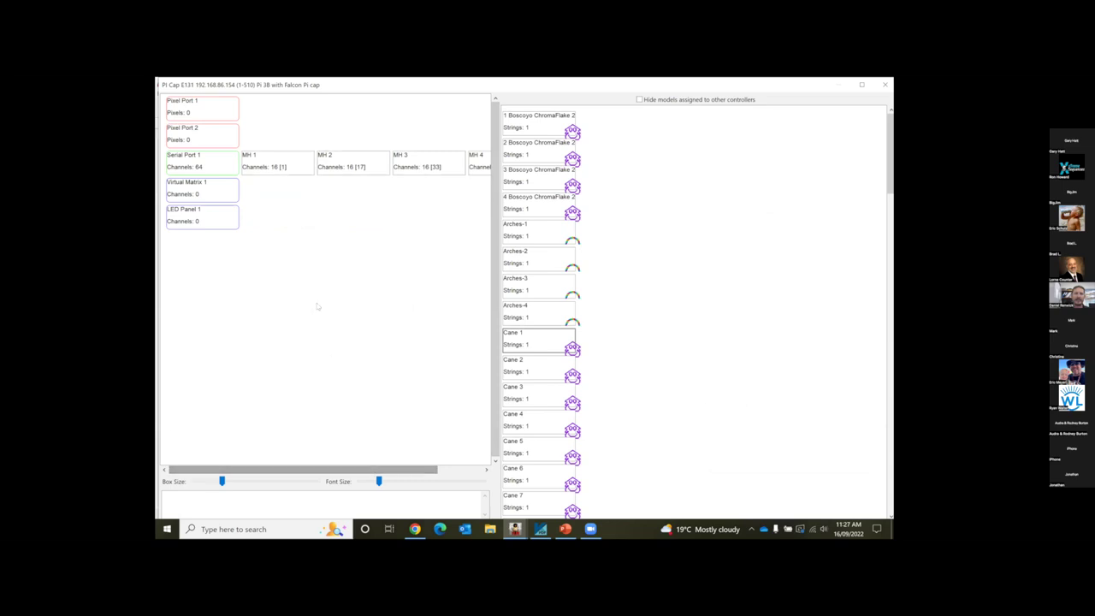
pyautogui.moveTo(283, 167)
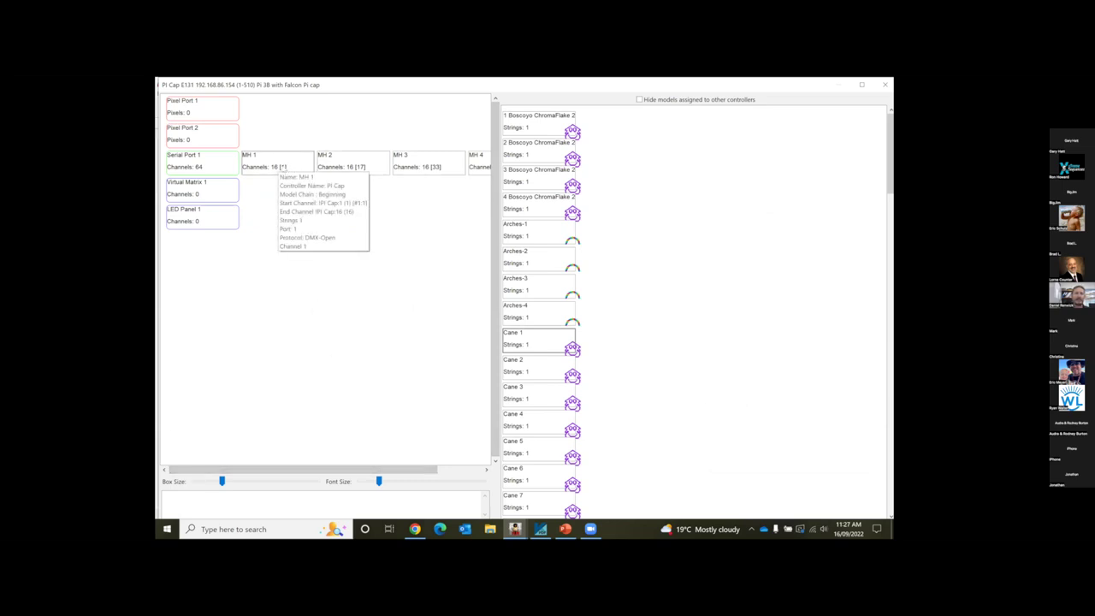
pyautogui.moveTo(417, 168)
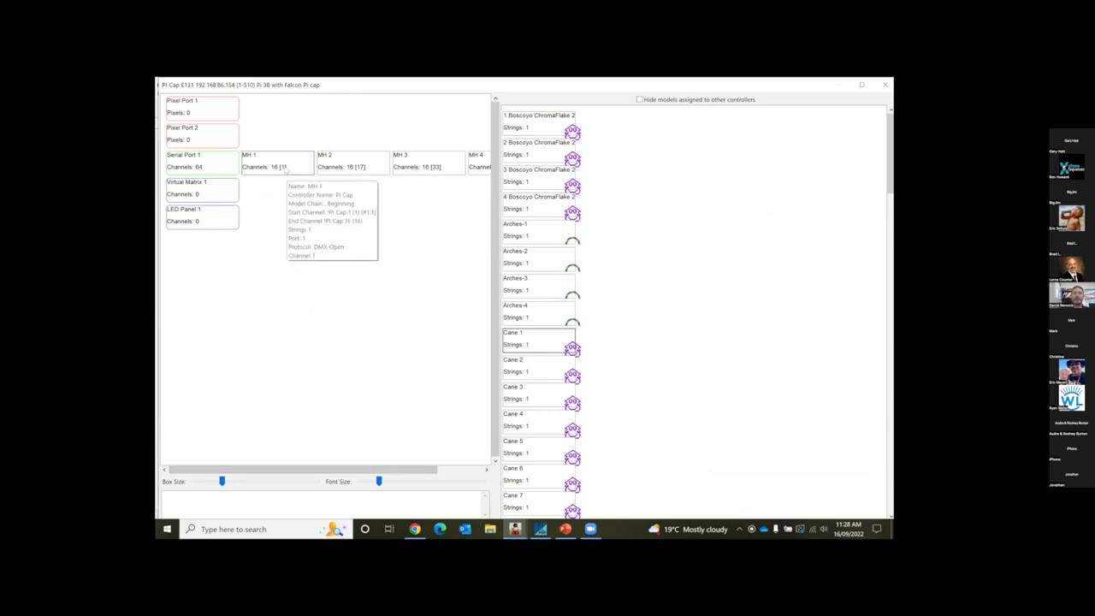
pyautogui.moveTo(371, 468); pyautogui.dragTo(399, 469)
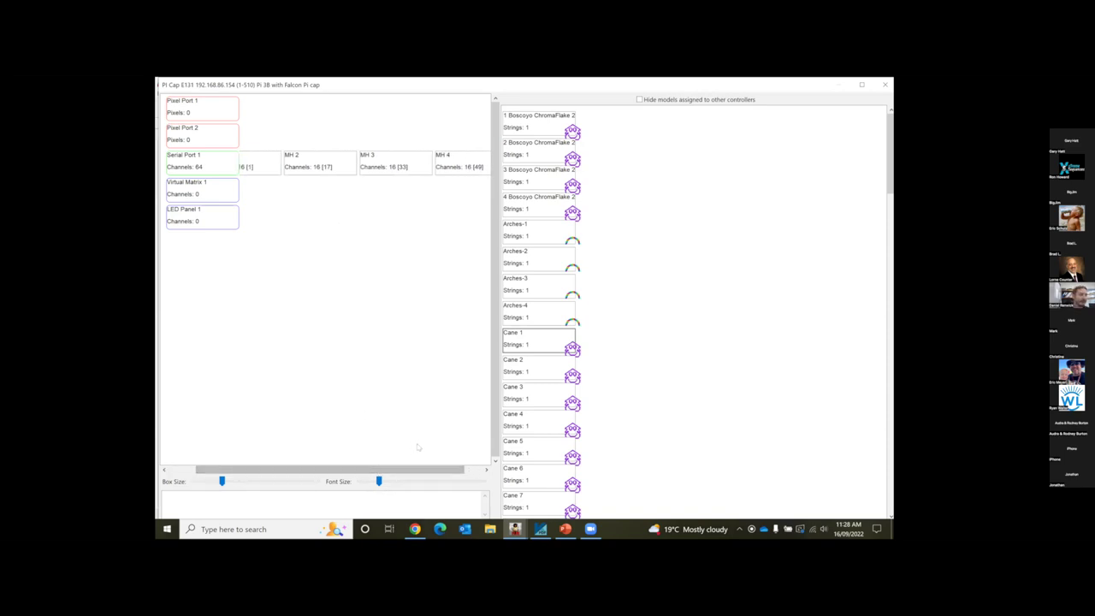
pyautogui.moveTo(511, 424)
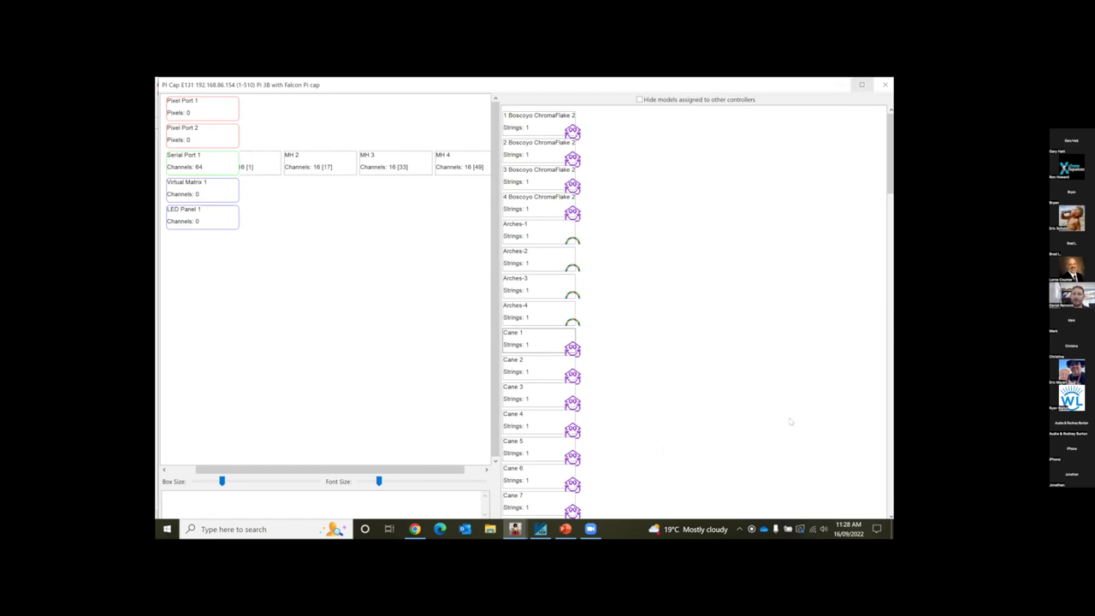
# - Switch to the slide on moving head limitations in PowerPoint, and return to the Pi Cap visualiser in xLights
pyautogui.click(815, 524)
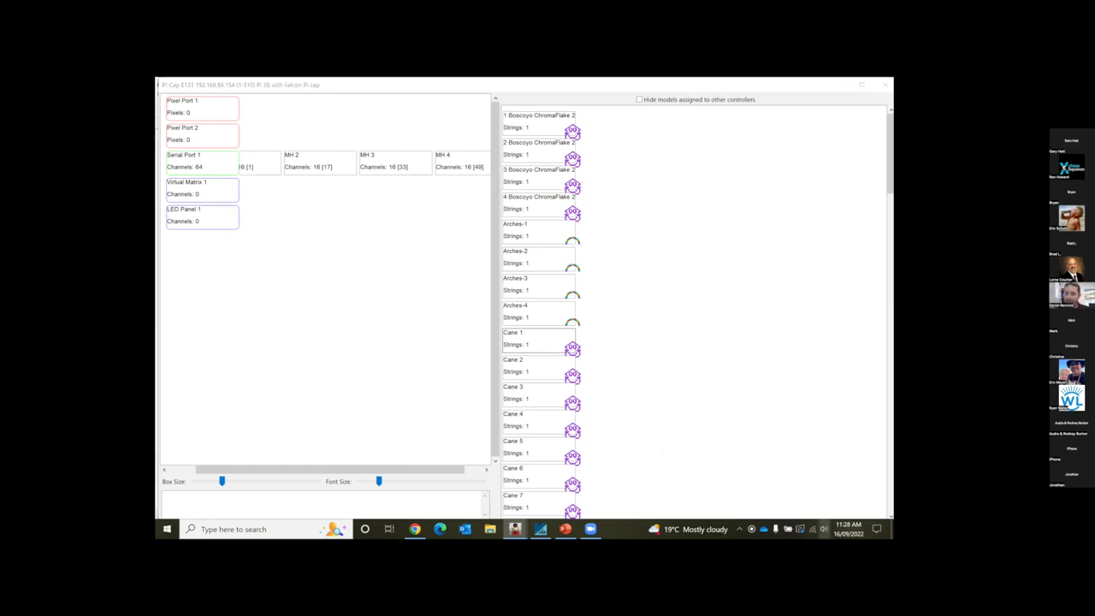
pyautogui.click(823, 528)
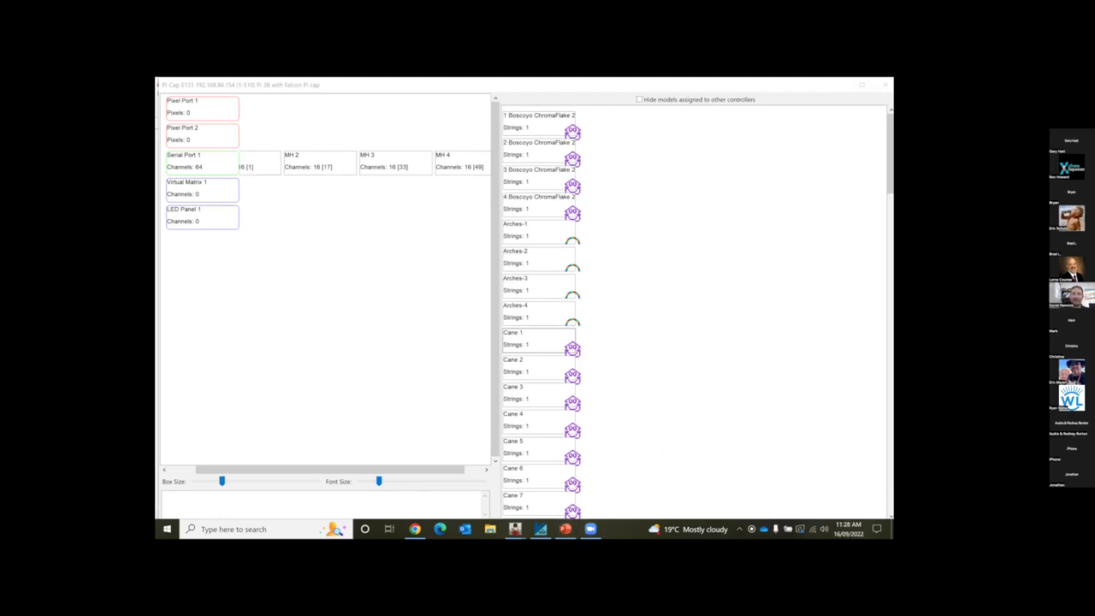
pyautogui.click(565, 528)
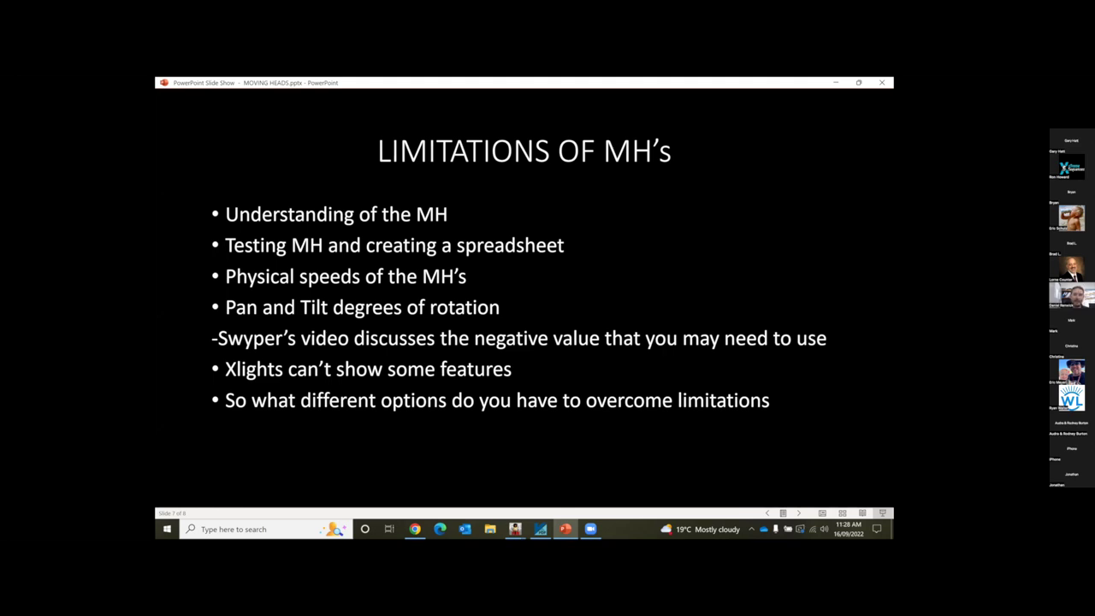
pyautogui.click(514, 529)
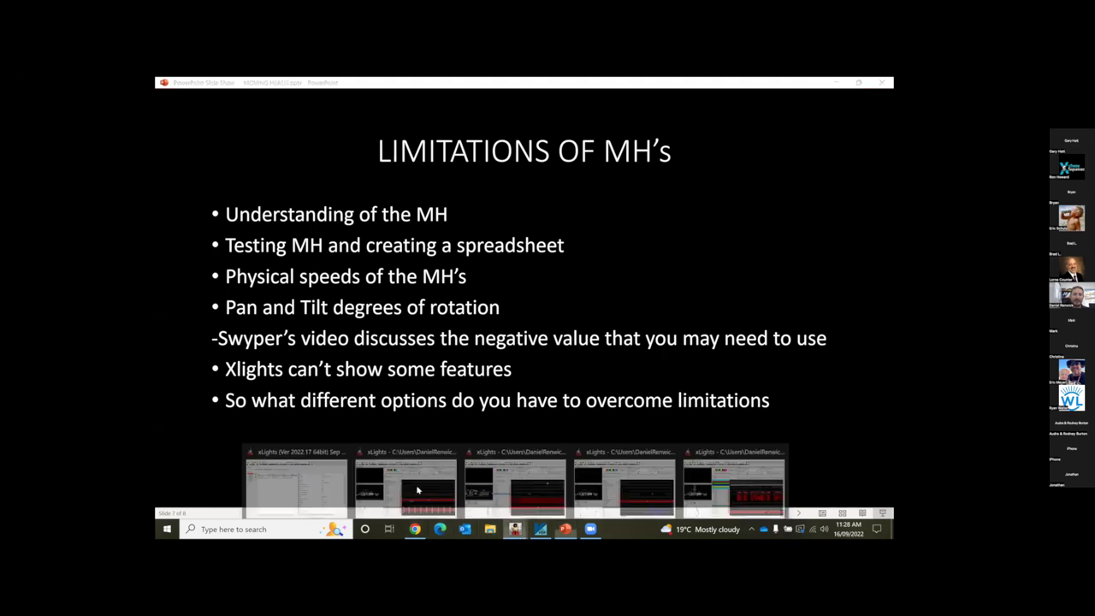
pyautogui.click(296, 486)
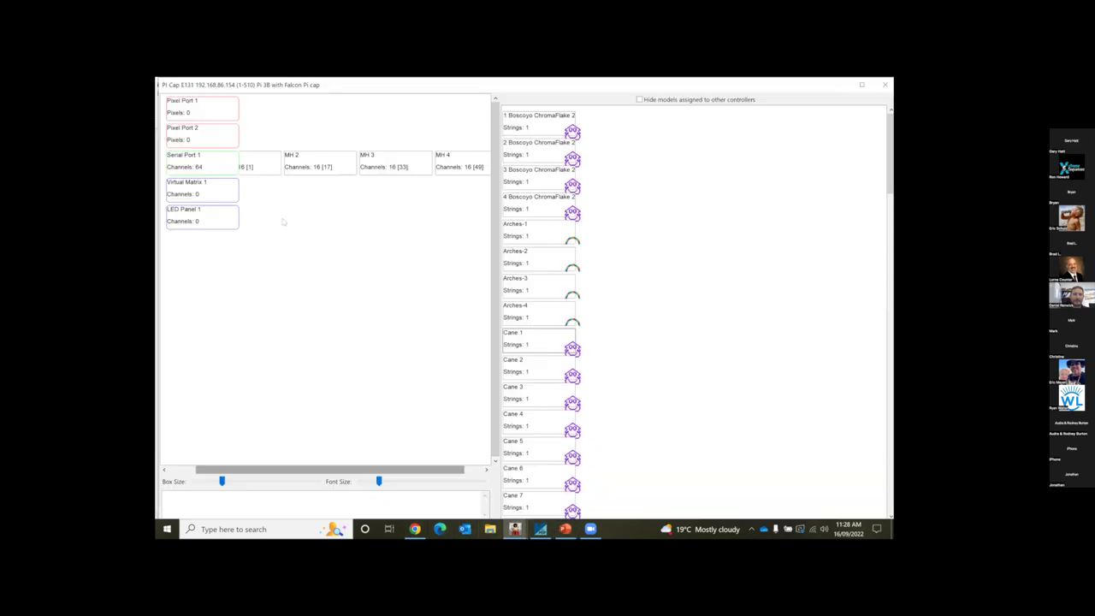
# - Close the visualiser and examine MH 1's pan slew limit and tilt channel settings in the layout
pyautogui.click(887, 83)
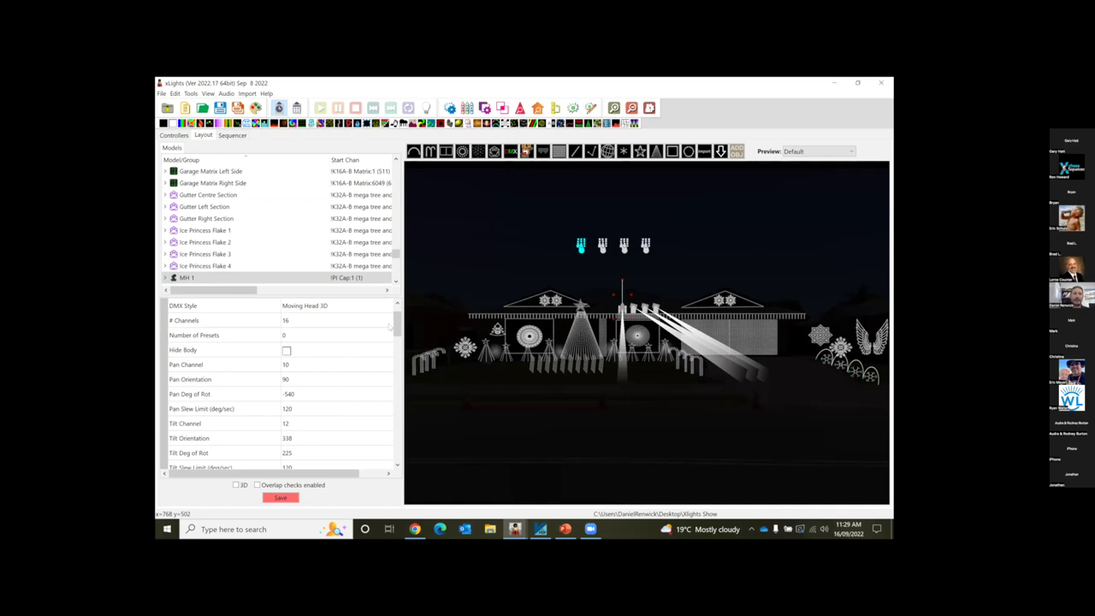
pyautogui.scroll(-3, 398, 336)
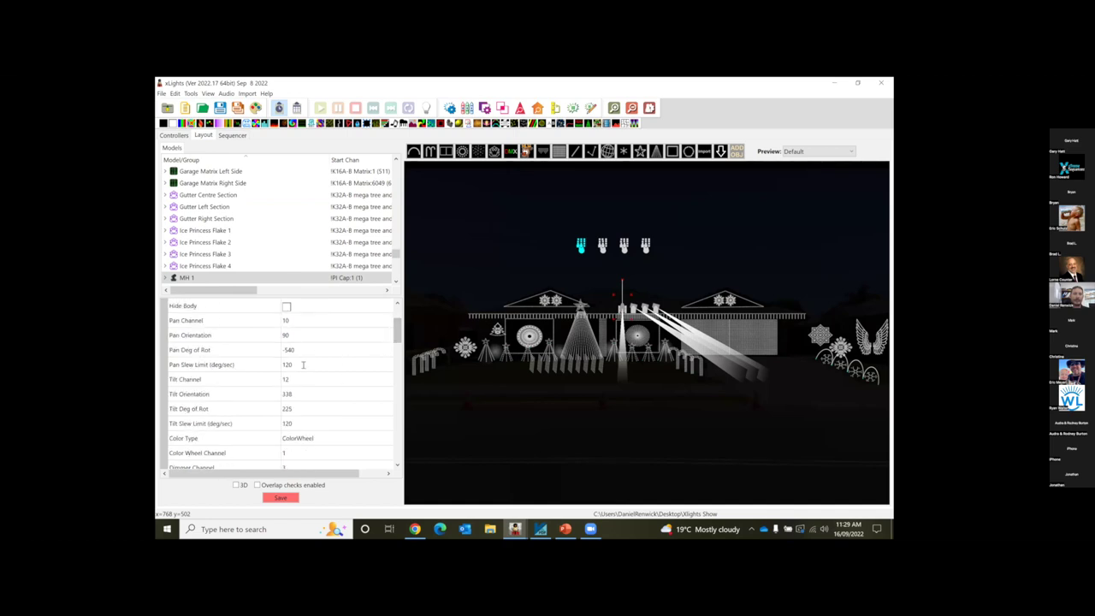
pyautogui.click(303, 365)
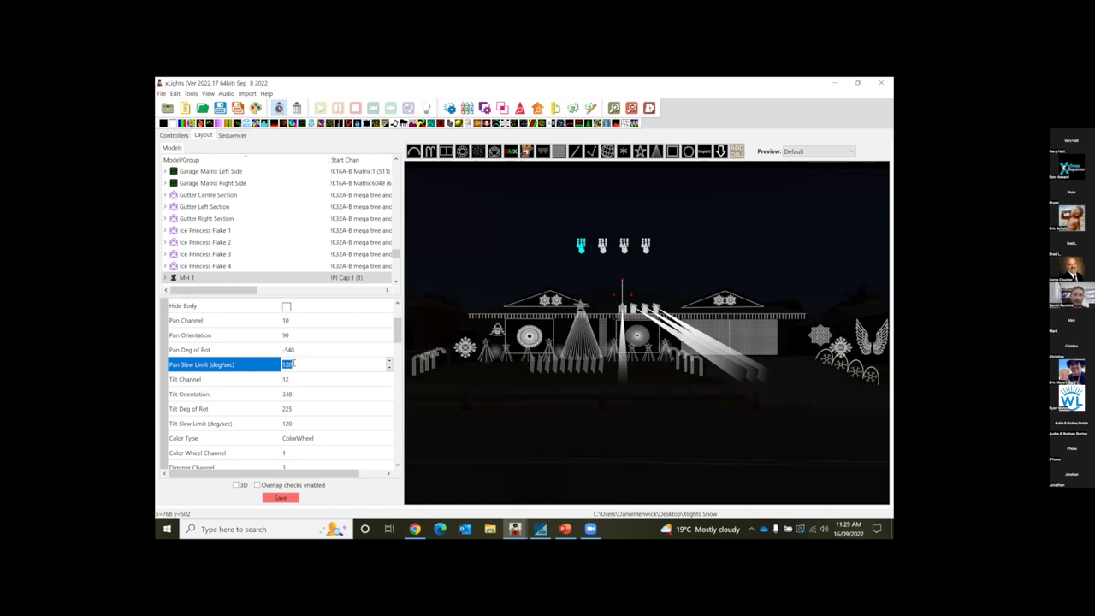
pyautogui.click(313, 380)
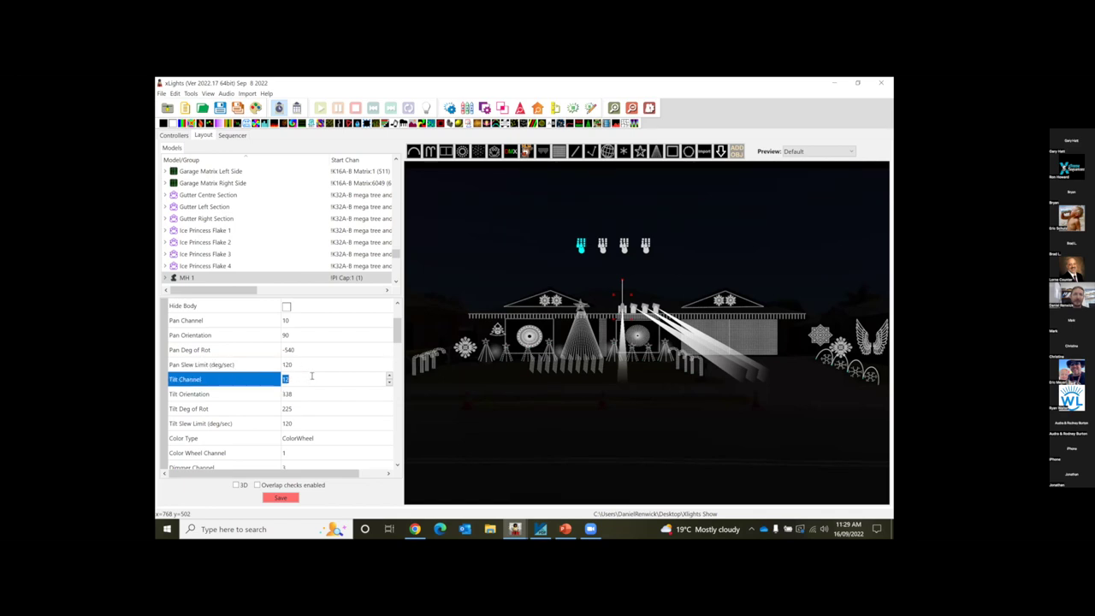
pyautogui.click(315, 365)
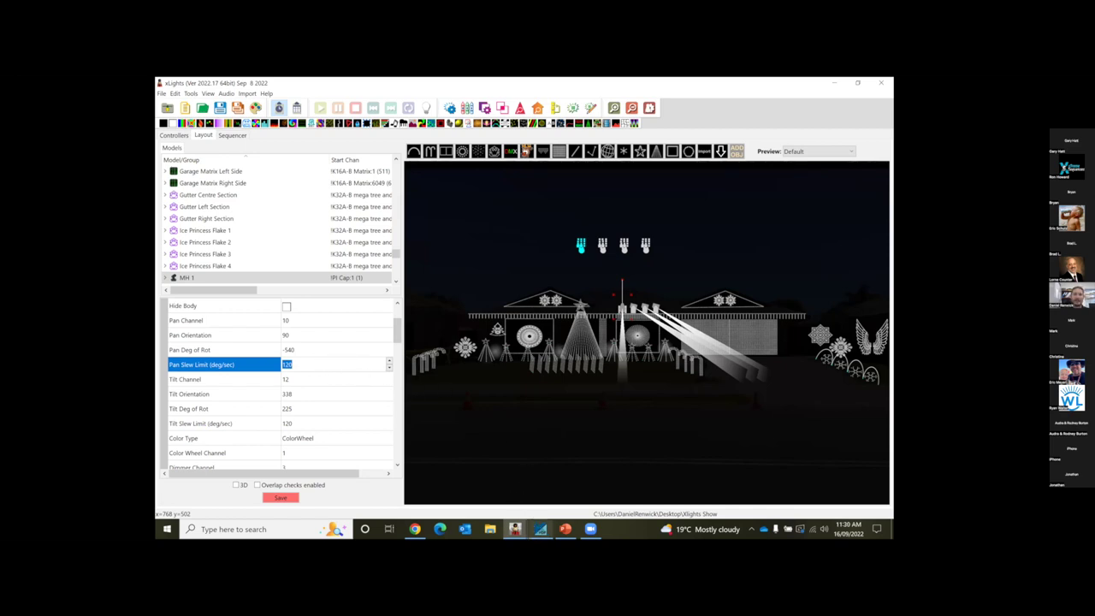
pyautogui.moveTo(539, 528)
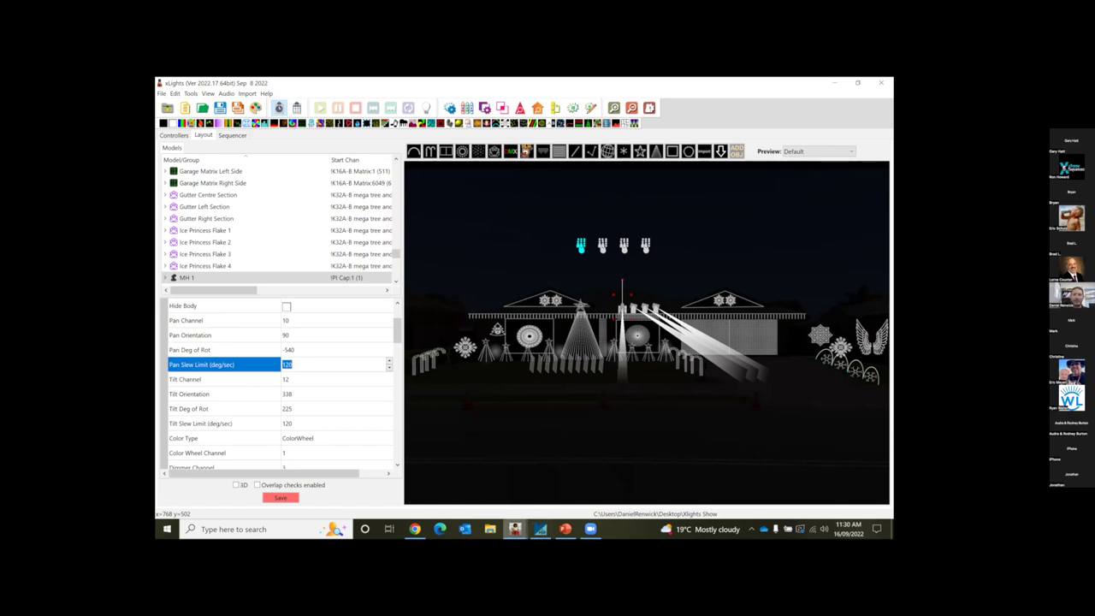
# - Switch to the We Will Rock You Mix XS sequence and show the settings of the first On effect on MH Tilt's Node 1
pyautogui.click(514, 528)
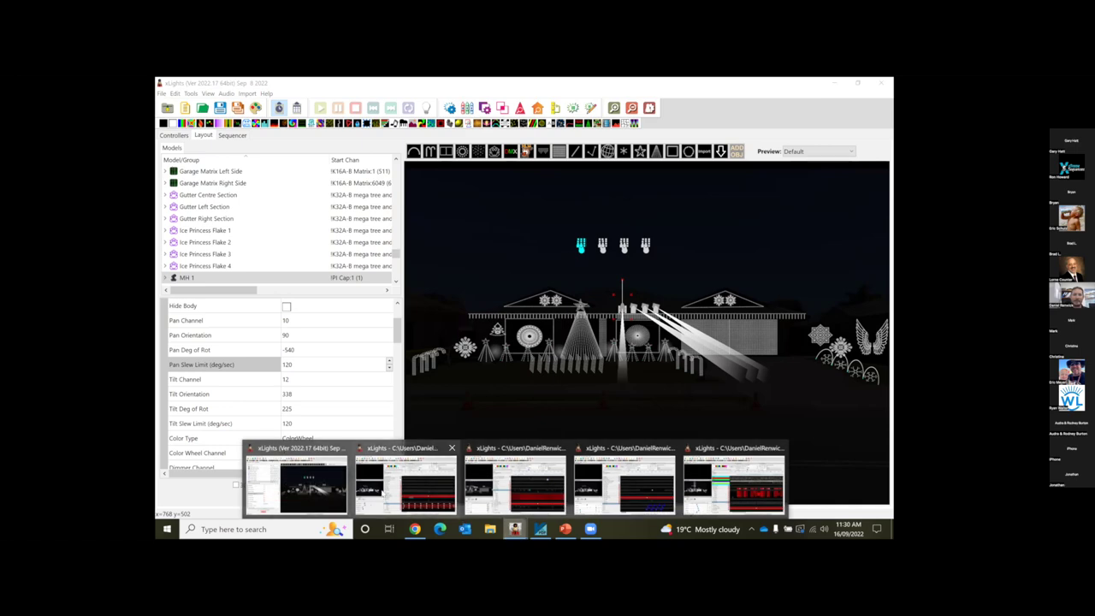
pyautogui.click(383, 493)
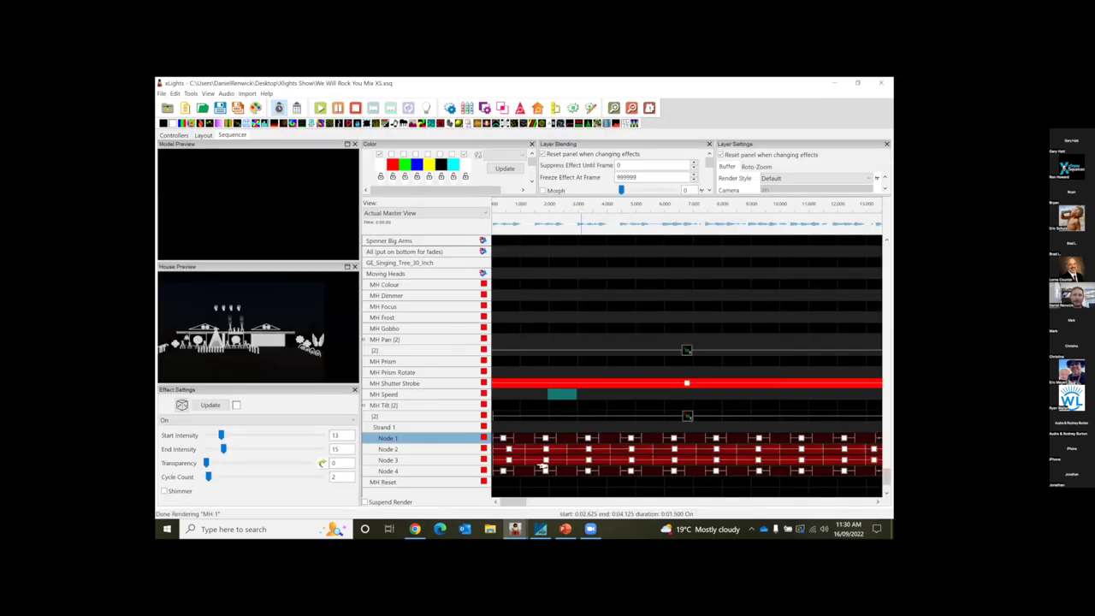
pyautogui.click(505, 443)
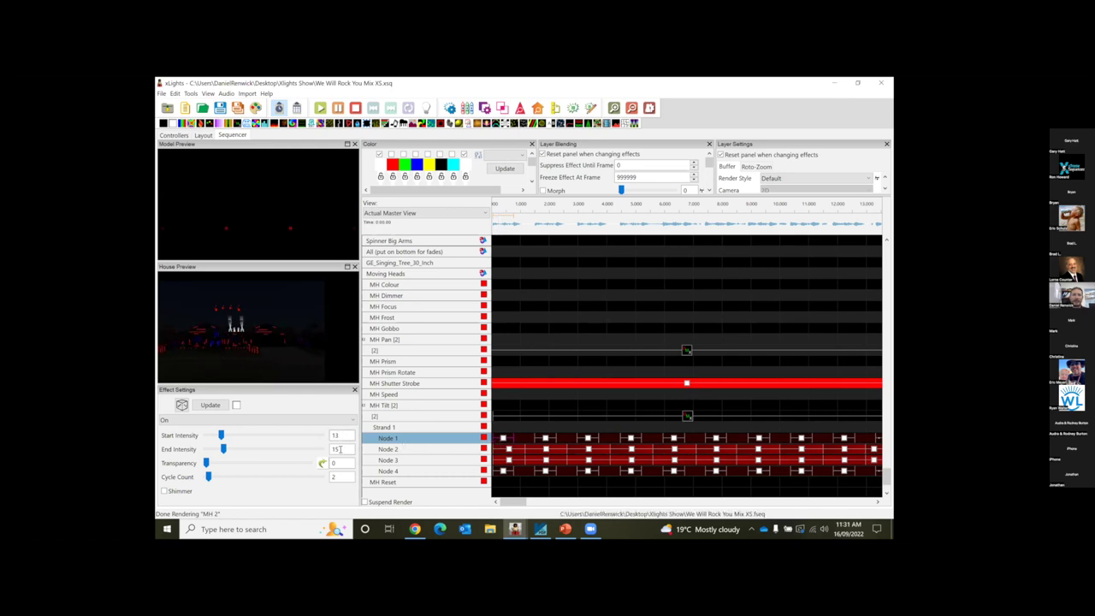
# - Try a start intensity of 10 on the first Node 1 On effect, and set it back to 13
pyautogui.moveTo(340, 435); pyautogui.dragTo(322, 430)
pyautogui.write('10')
pyautogui.doubleClick(334, 435)
pyautogui.write('13')
pyautogui.click(348, 448)
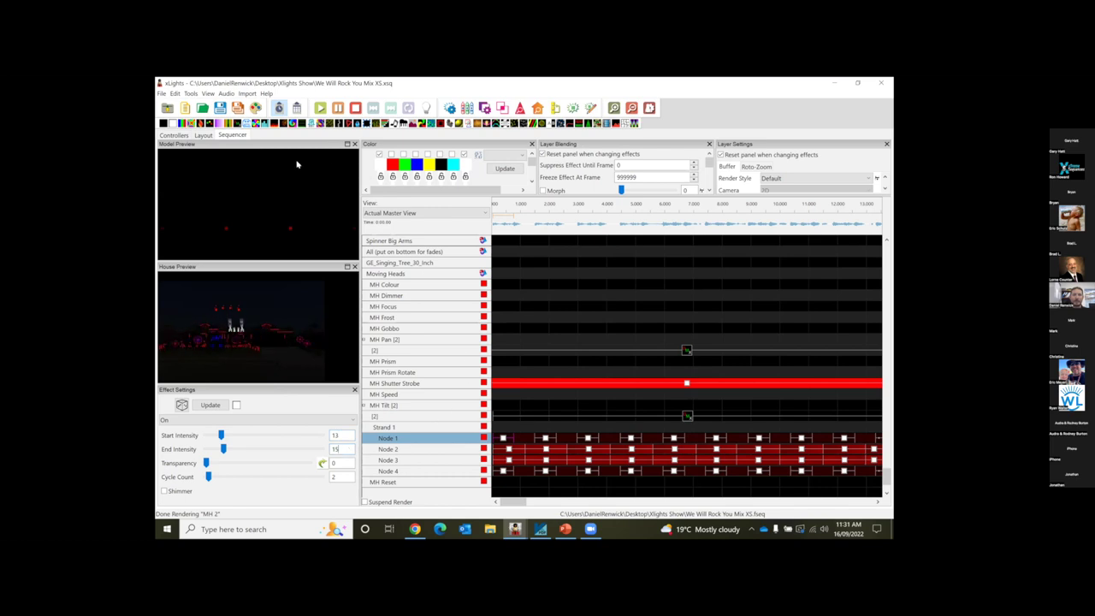
# - Replace the second On effect on MH Tilt's Node 1 with a DMX effect about 2.4 seconds long
pyautogui.click(561, 439)
pyautogui.moveTo(560, 444); pyautogui.dragTo(527, 438)
pyautogui.click(546, 441)
pyautogui.click(548, 439)
pyautogui.click(503, 438)
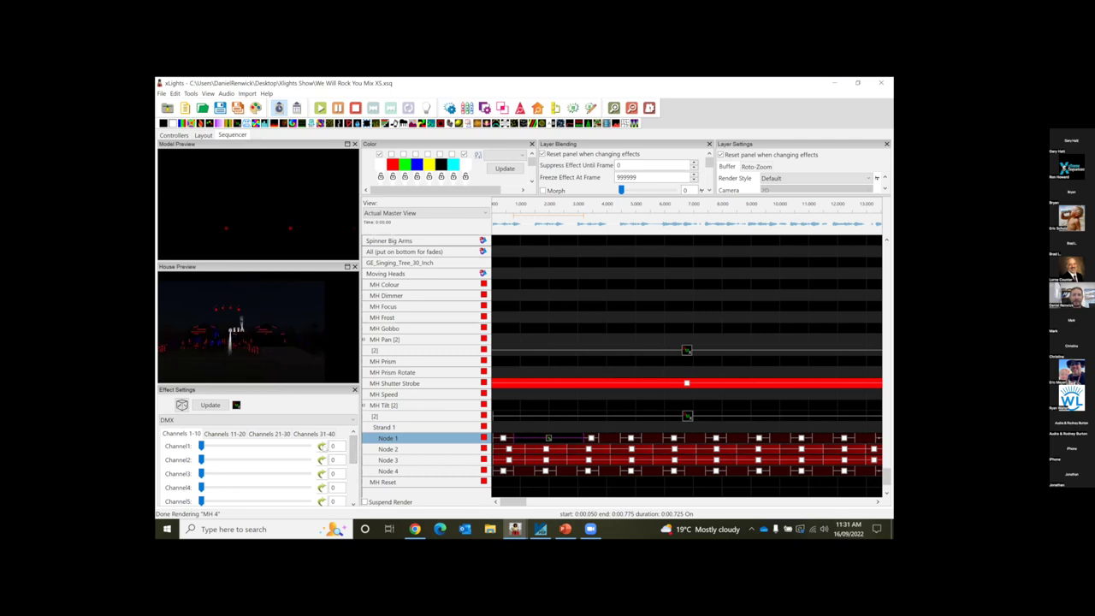
# - Give Channel1 of the DMX effect a Ramp Up/Down value curve with start level 50, mid level 70 and end level 50
pyautogui.click(323, 445)
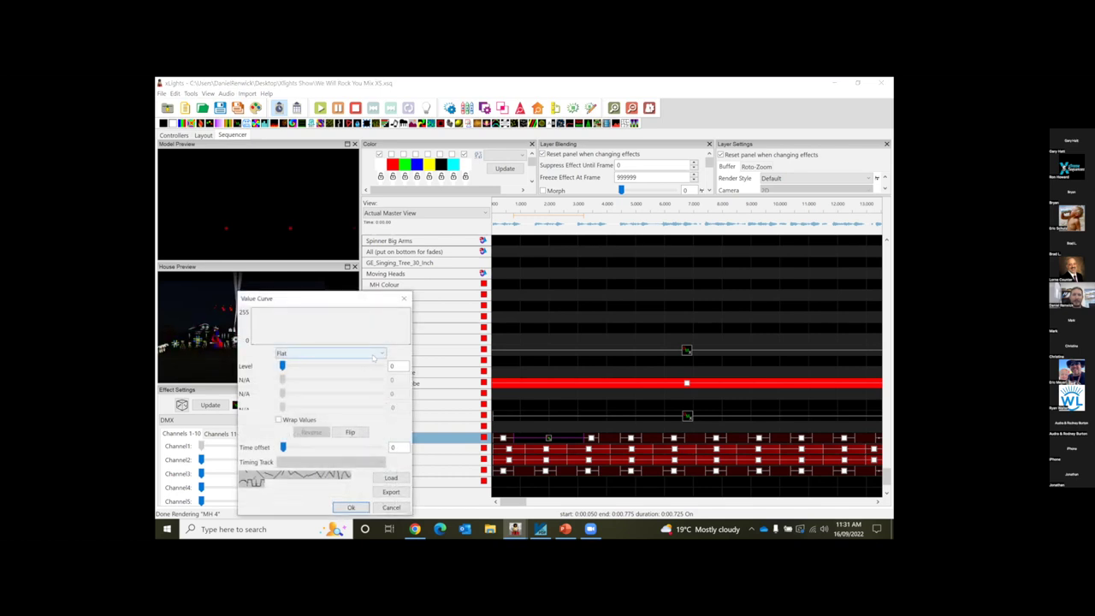
pyautogui.click(369, 354)
pyautogui.click(320, 170)
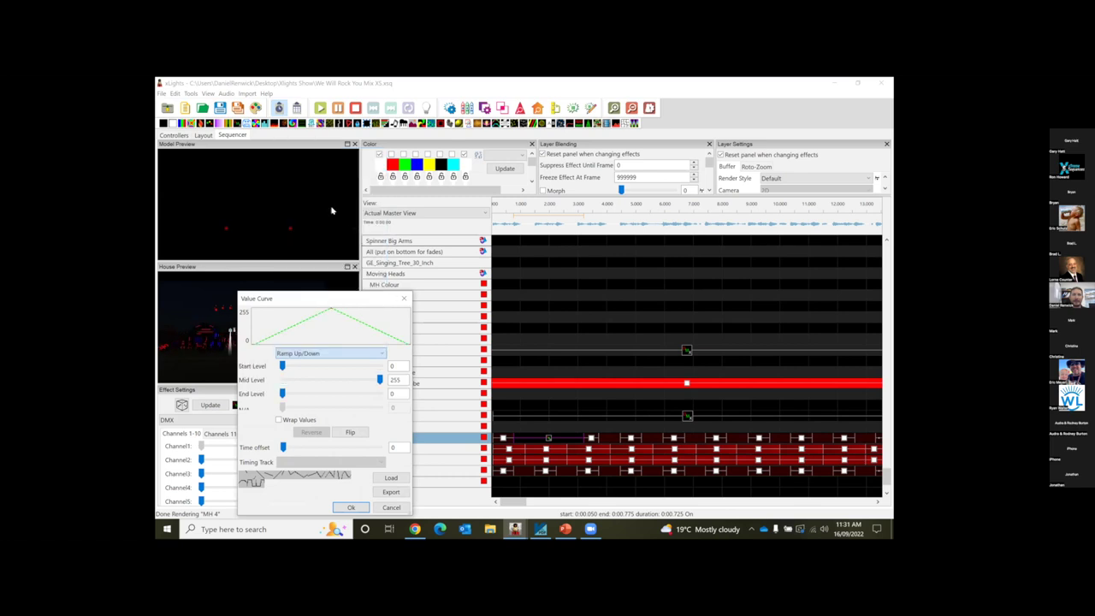
pyautogui.write('50')
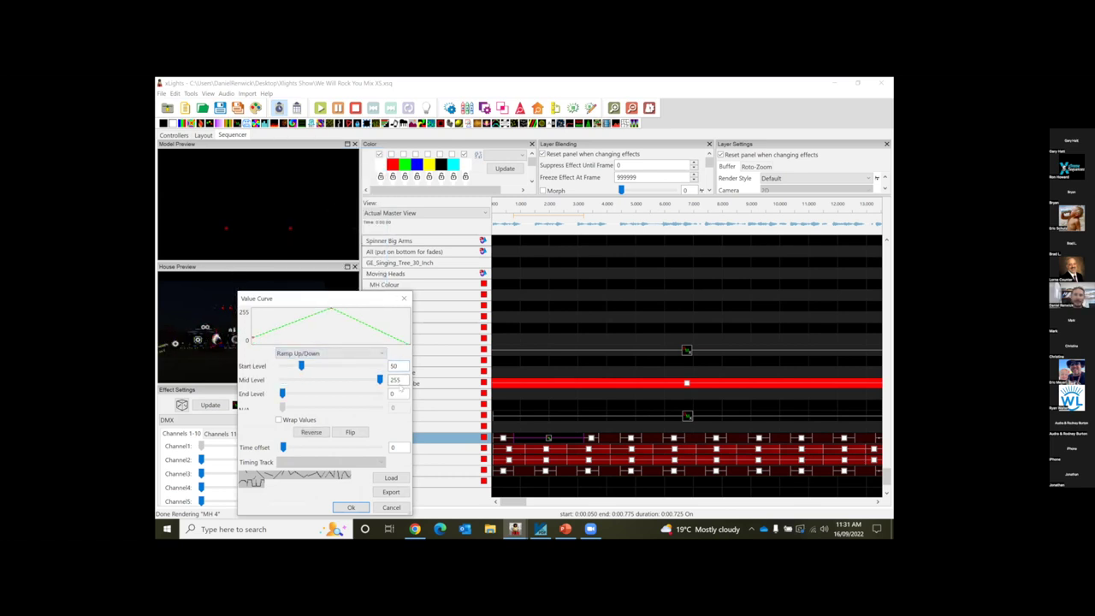
pyautogui.press('Tab')
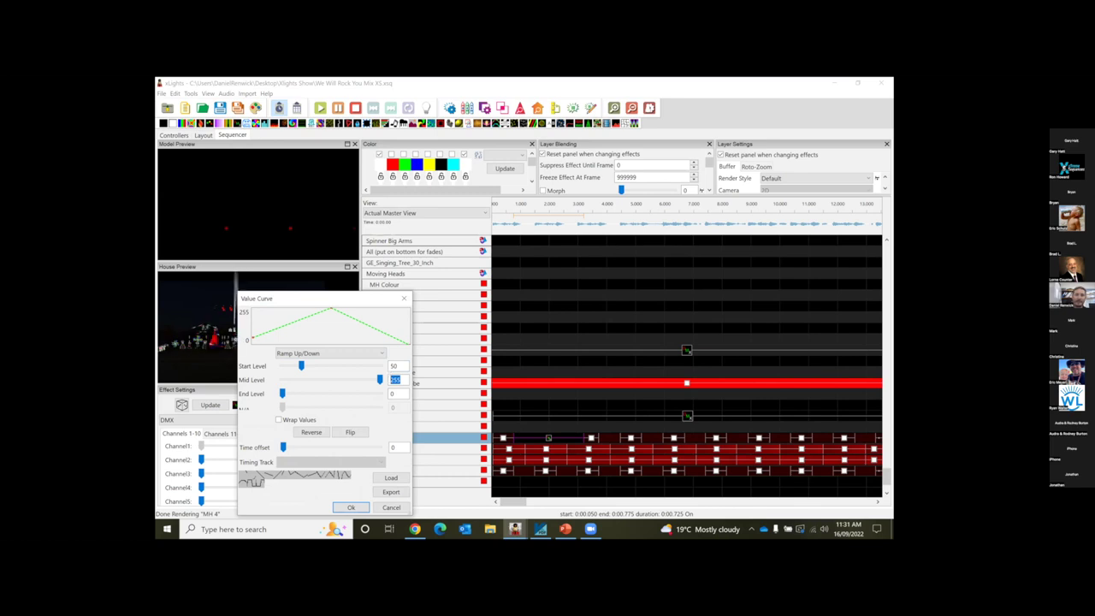
pyautogui.write('70')
pyautogui.press('Tab')
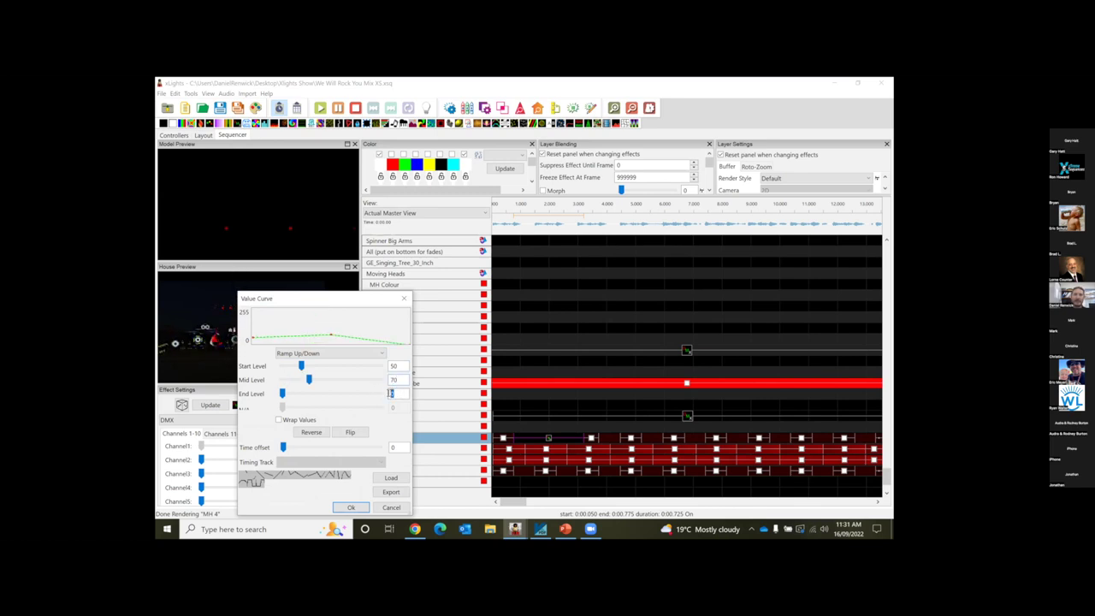
pyautogui.write('50')
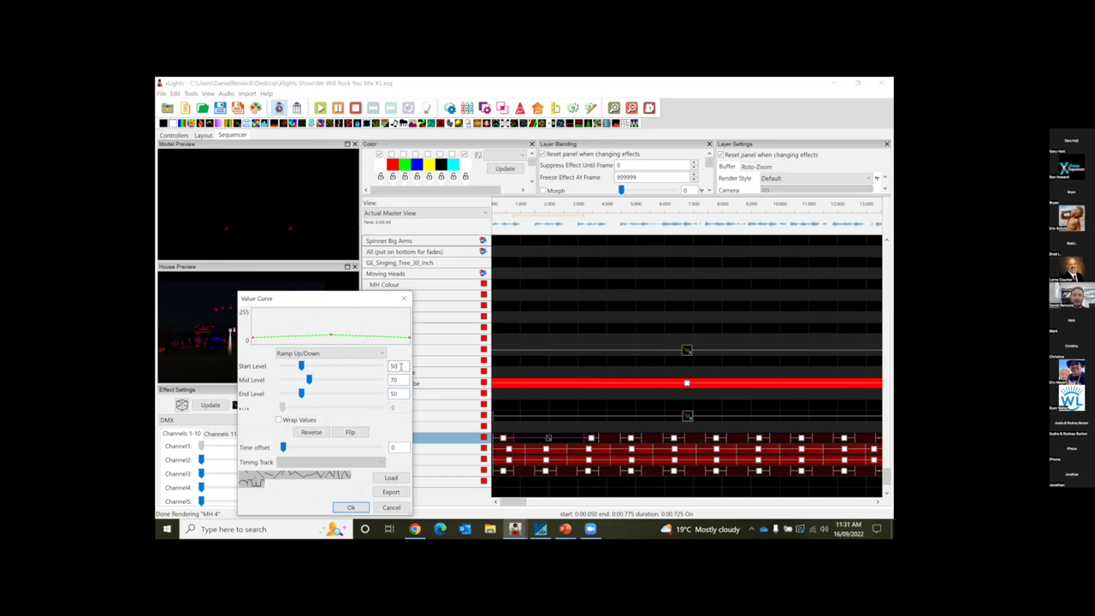
# - Set the curve's mid level to 90 and apply it, and turn off Channel1's value curve
pyautogui.moveTo(400, 367); pyautogui.dragTo(374, 366)
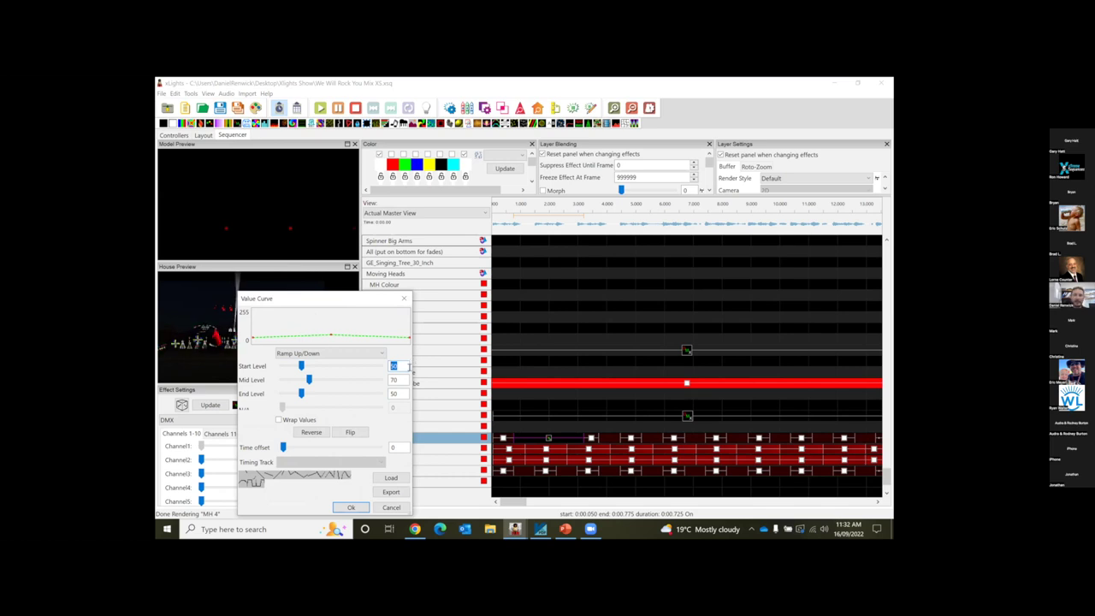
pyautogui.doubleClick(405, 381)
pyautogui.write('90')
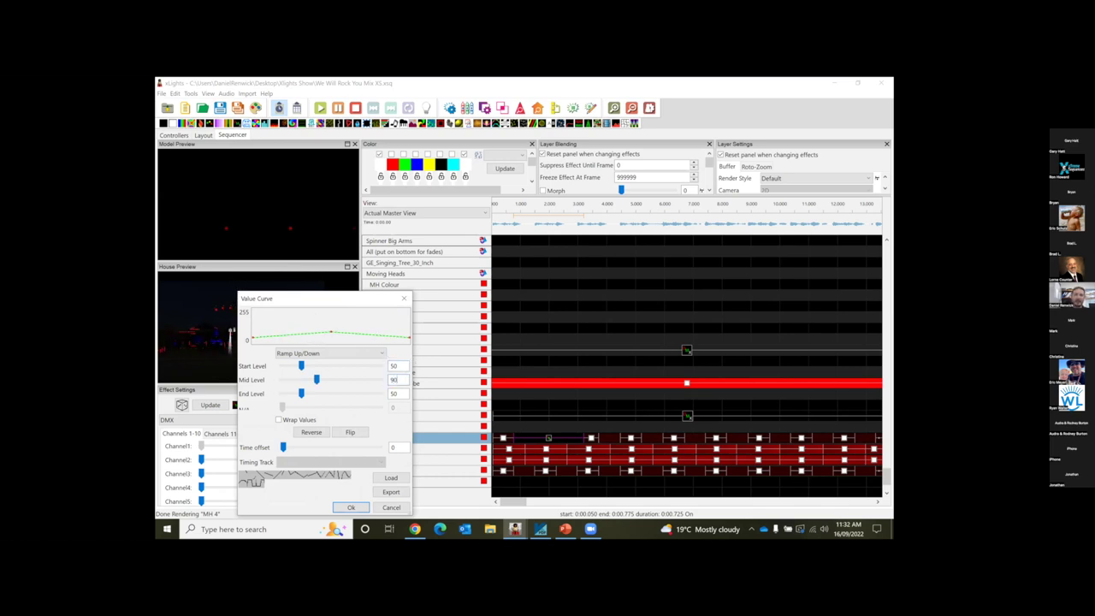
pyautogui.click(350, 507)
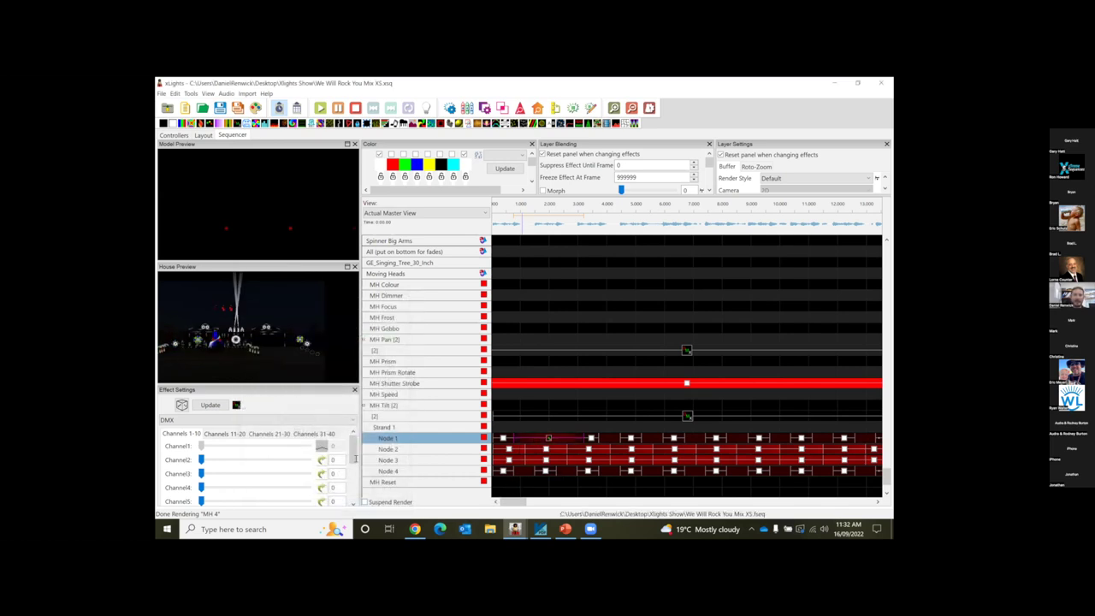
pyautogui.click(321, 447)
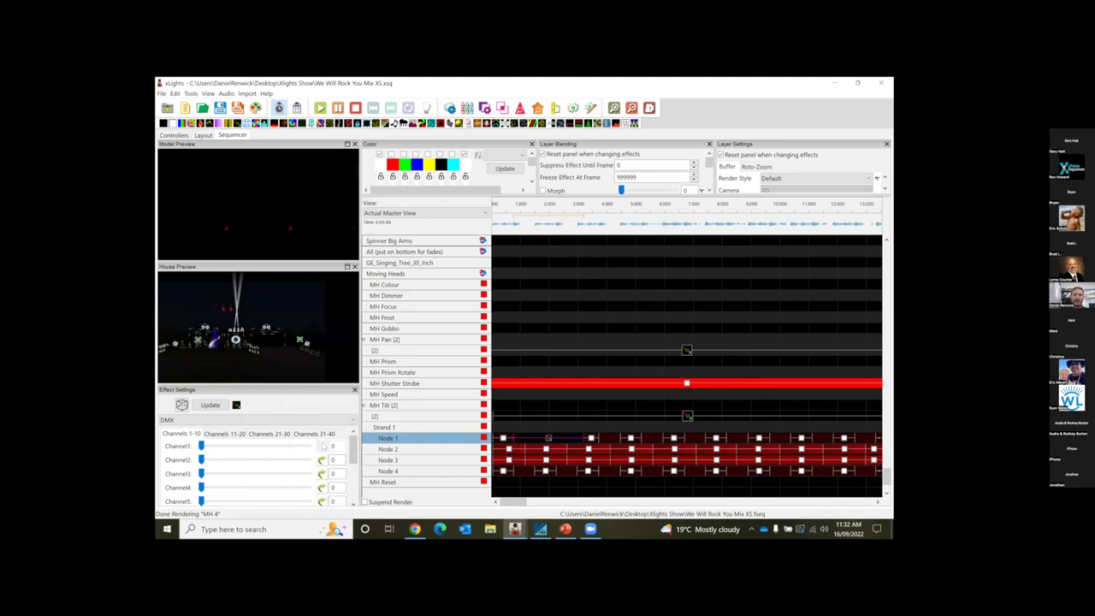
# - Try a start level of 40 in Channel1's value curve, and cancel the change
pyautogui.doubleClick(481, 347)
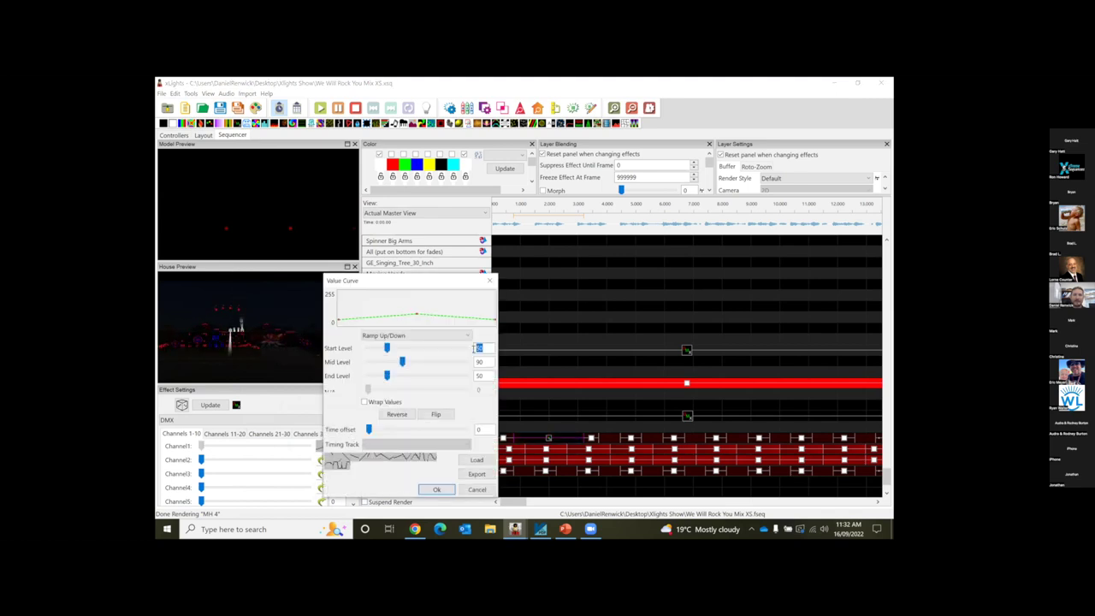
pyautogui.write('40')
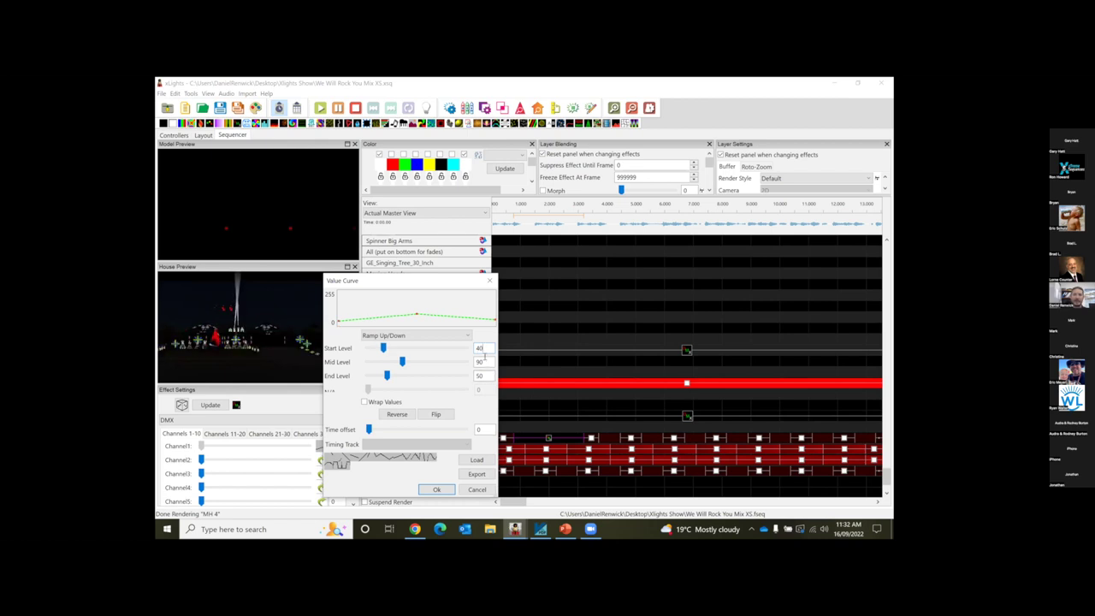
pyautogui.click(476, 489)
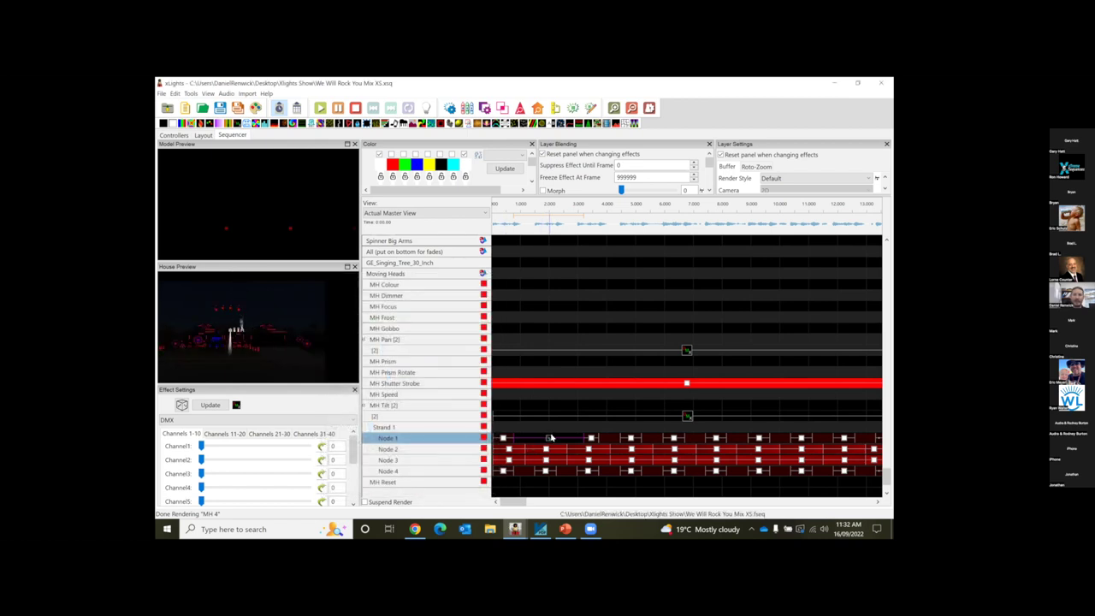
# - Expand MH Dimmer to its individual nodes and show the settings of the first On effect on its Node 1
pyautogui.click(595, 437)
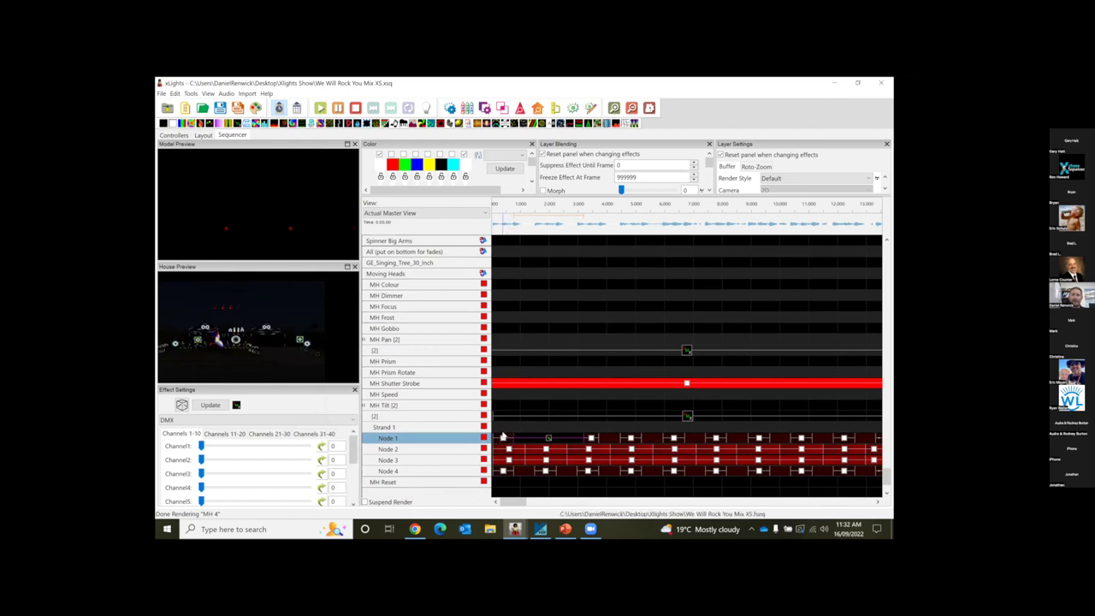
pyautogui.doubleClick(437, 296)
pyautogui.doubleClick(432, 308)
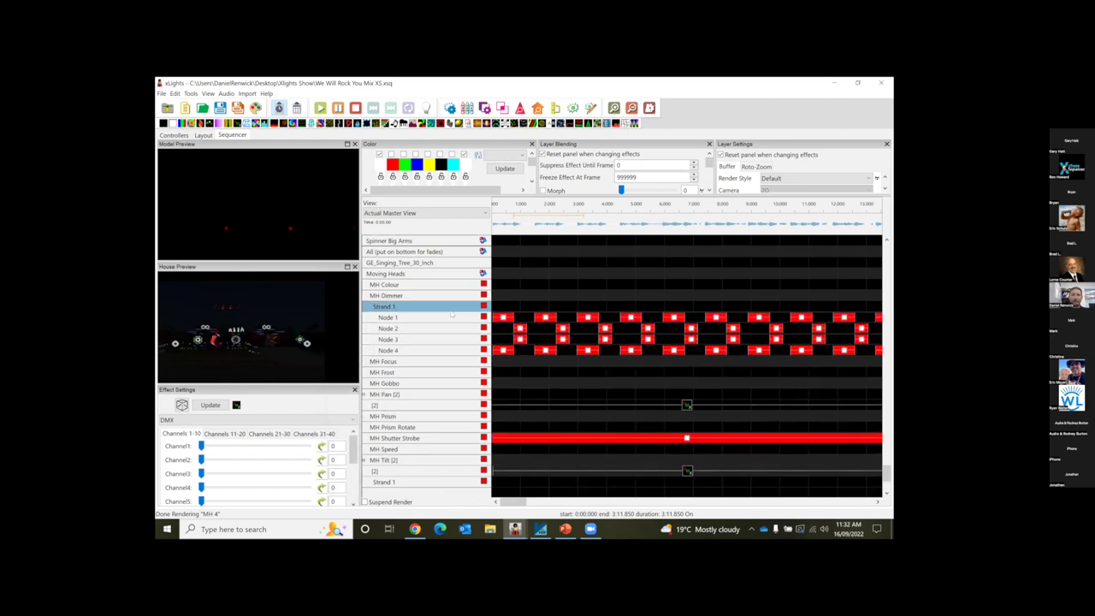
pyautogui.click(500, 319)
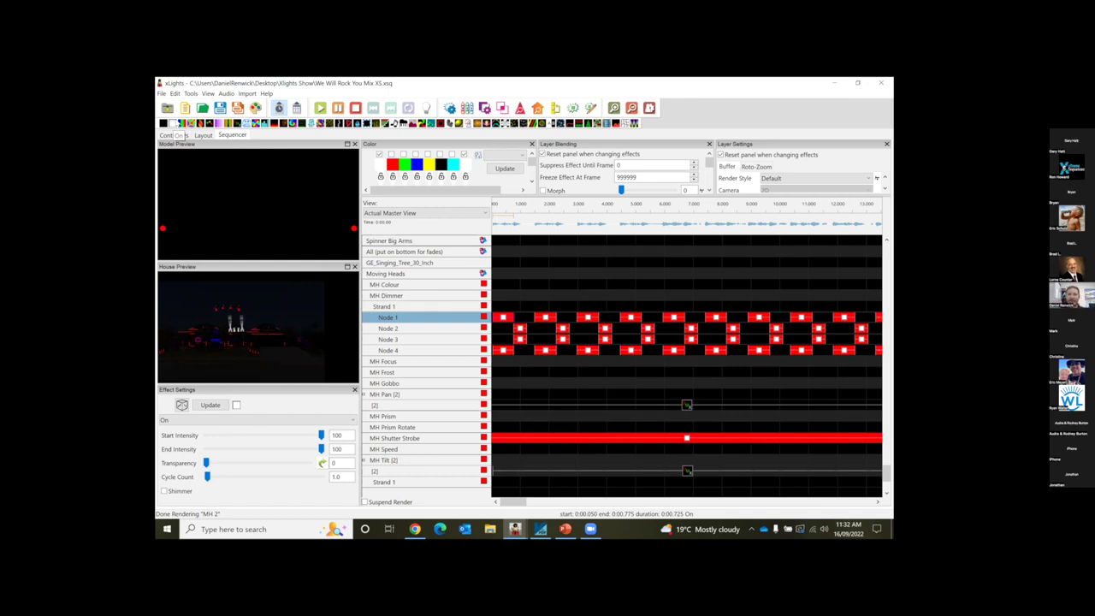
# - Show the start and end intensity settings of the first On effect on MH Tilt's Node 1
pyautogui.click(542, 383)
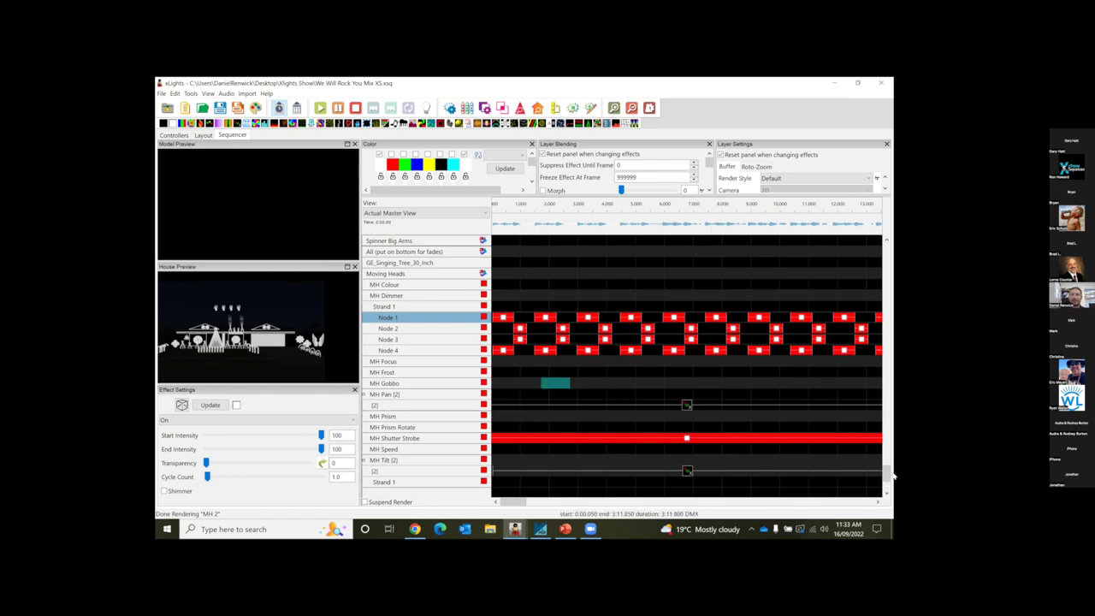
pyautogui.scroll(-2, 887, 472)
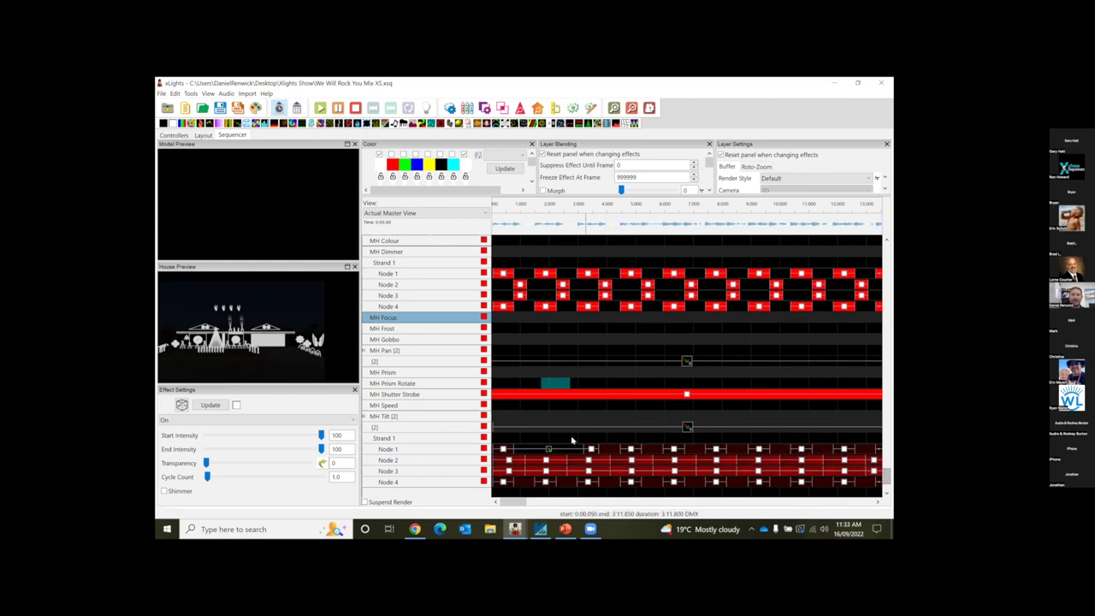
pyautogui.click(504, 451)
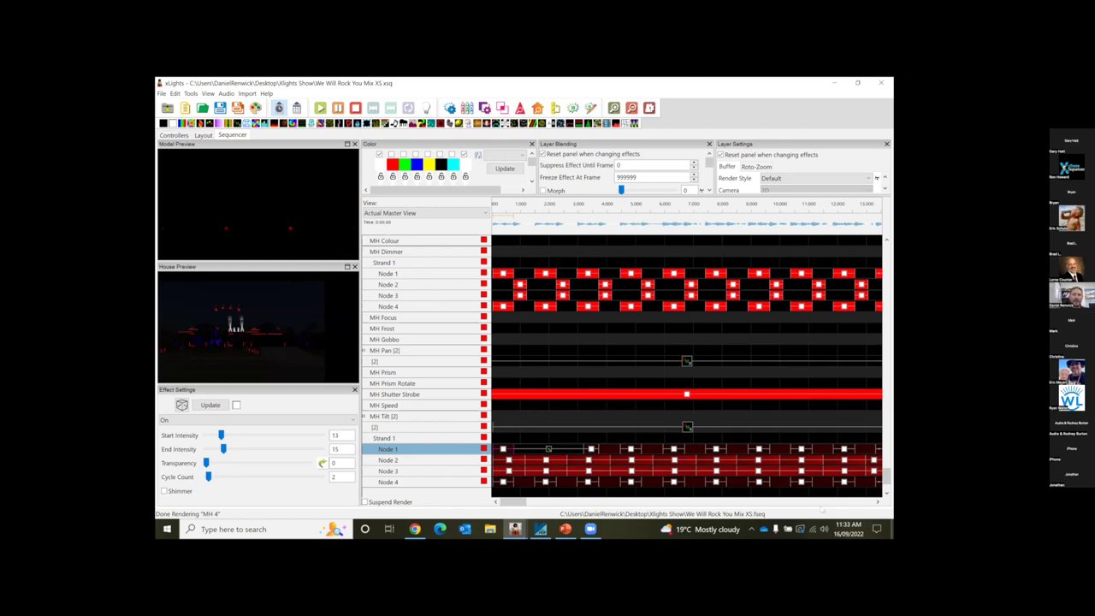
# - Expand MH Prism to show its strand, and select an empty cell on its Strand 1 row
pyautogui.click(537, 374)
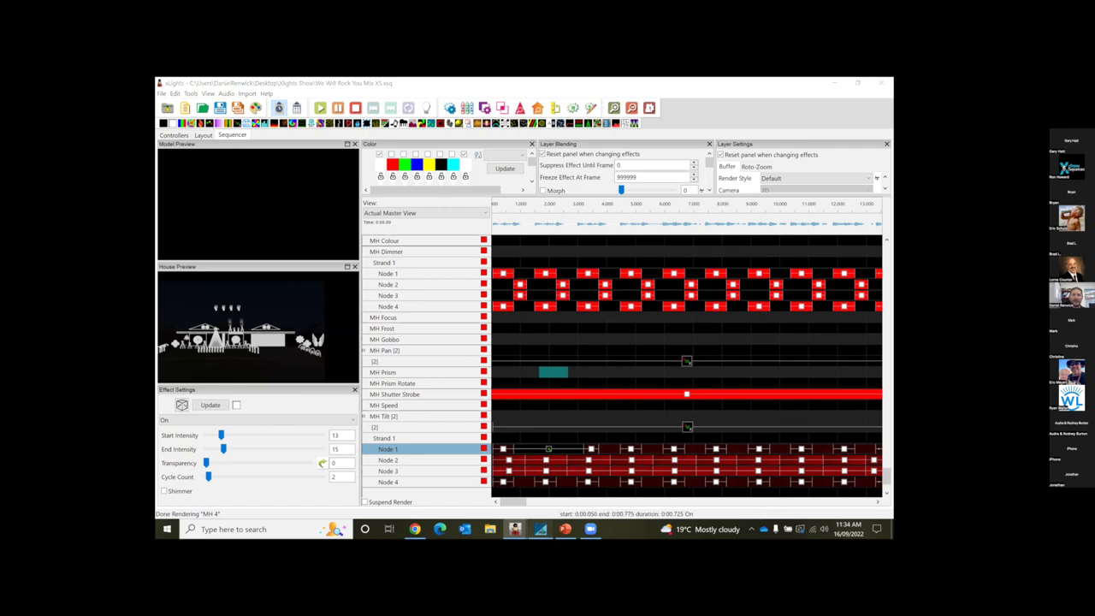
pyautogui.click(540, 528)
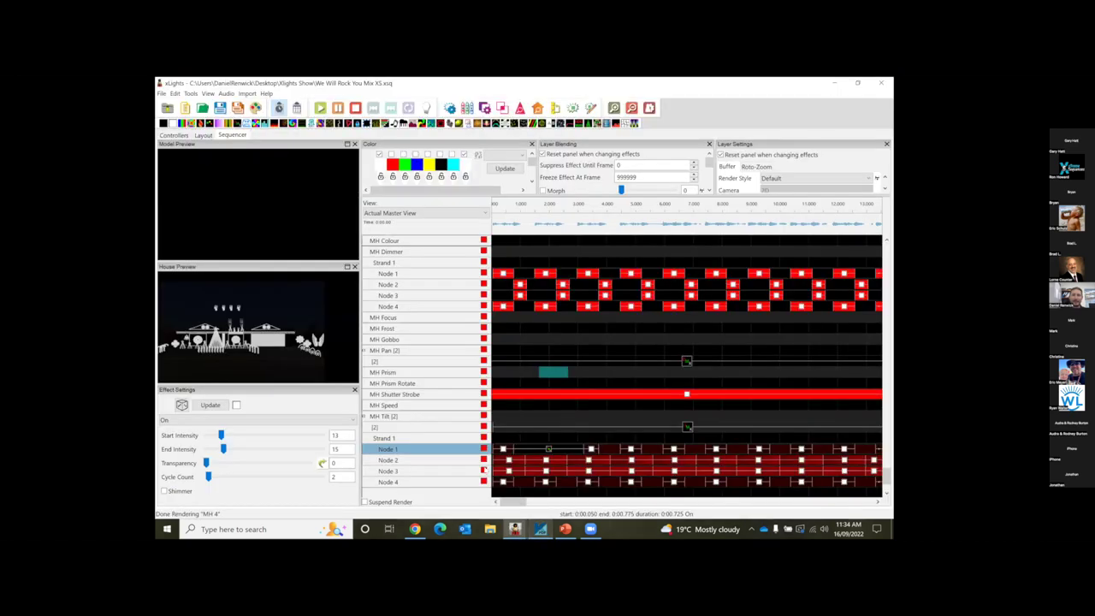
pyautogui.hotkey('alt', 'Tab')
pyautogui.doubleClick(428, 372)
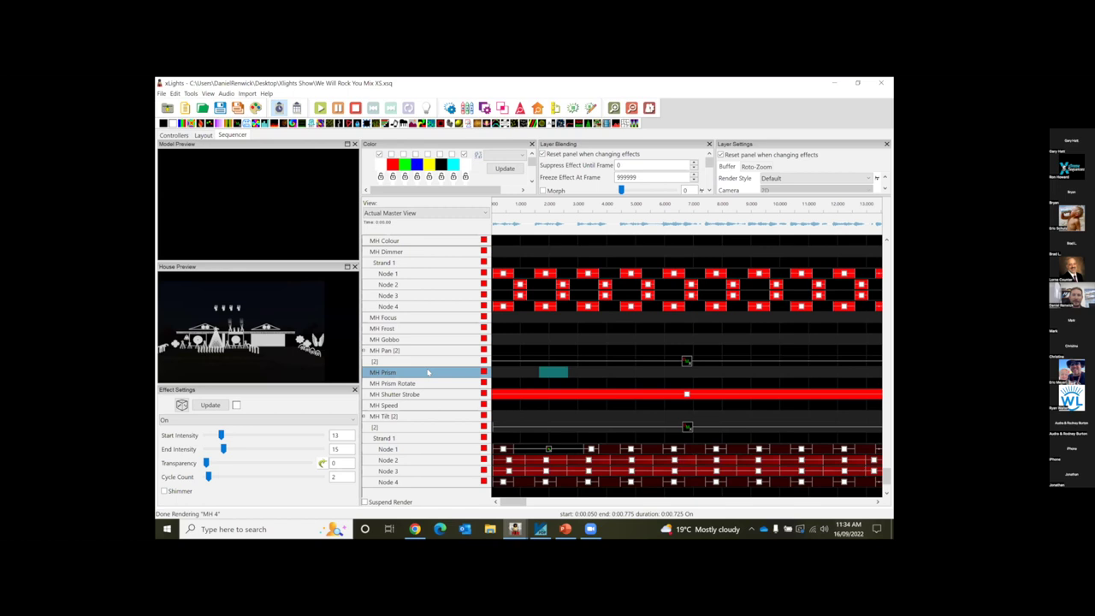
pyautogui.moveTo(529, 385); pyautogui.dragTo(529, 384)
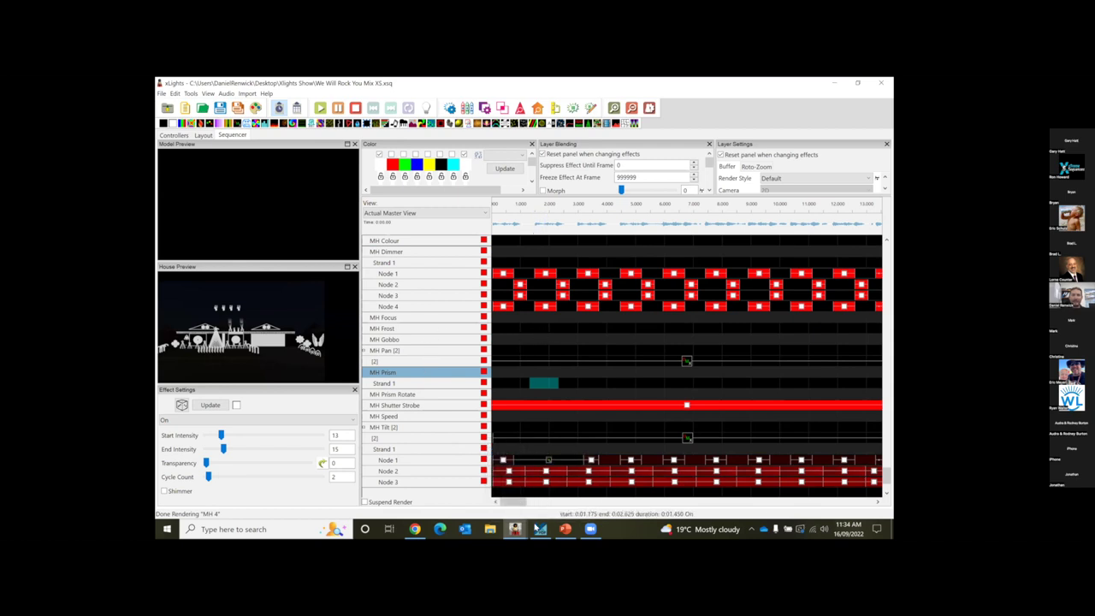
# - View the GitHub issue on remapping moving head channels in Chrome, and switch to the Moving Heads Manual PDF
pyautogui.moveTo(514, 528)
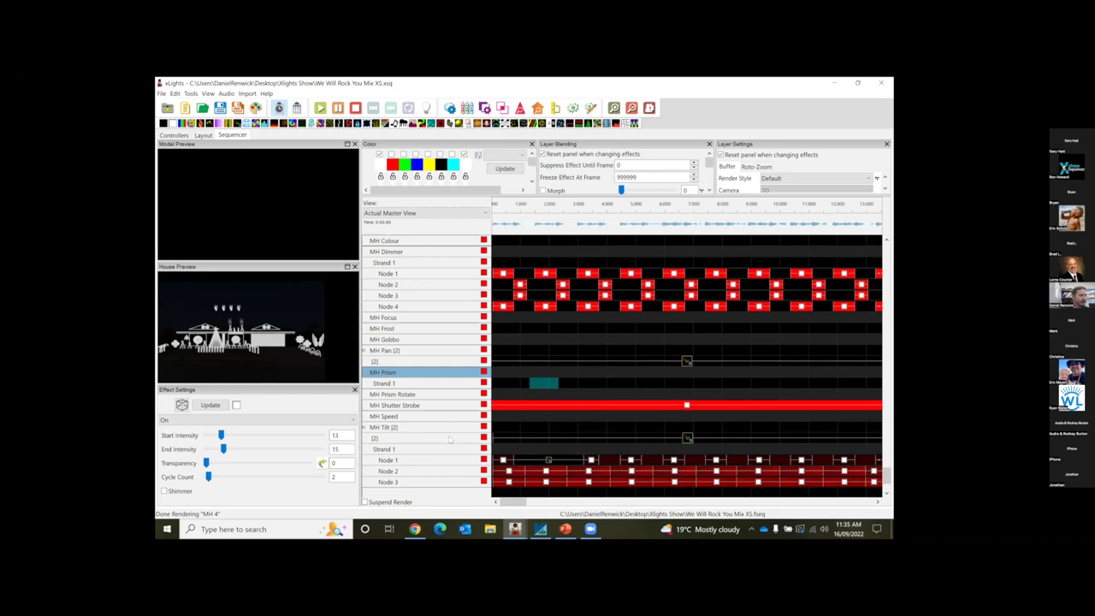
pyautogui.click(415, 529)
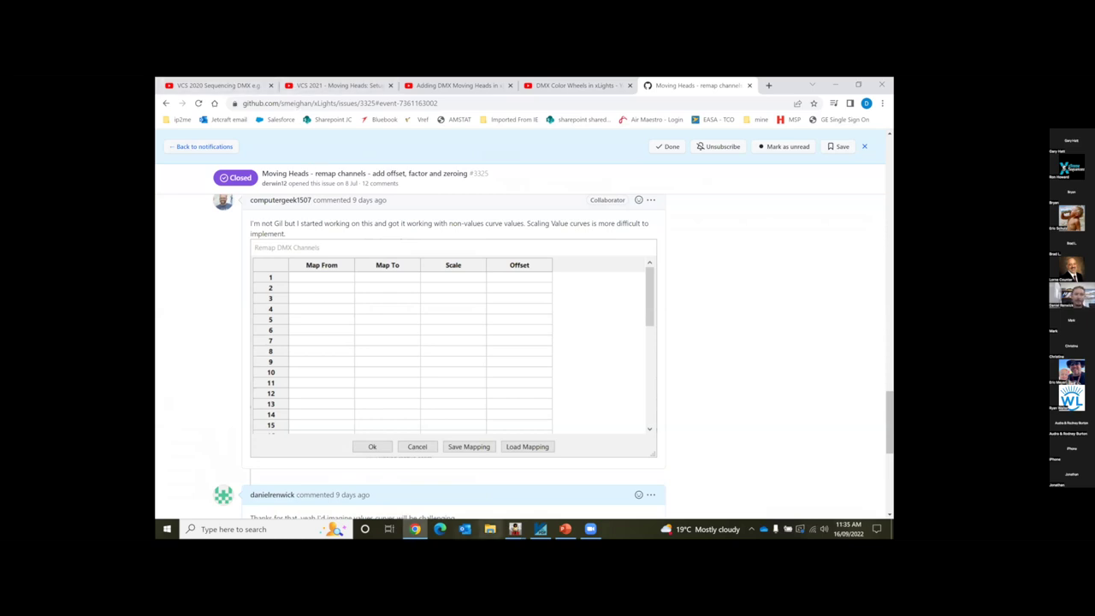
pyautogui.moveTo(540, 528)
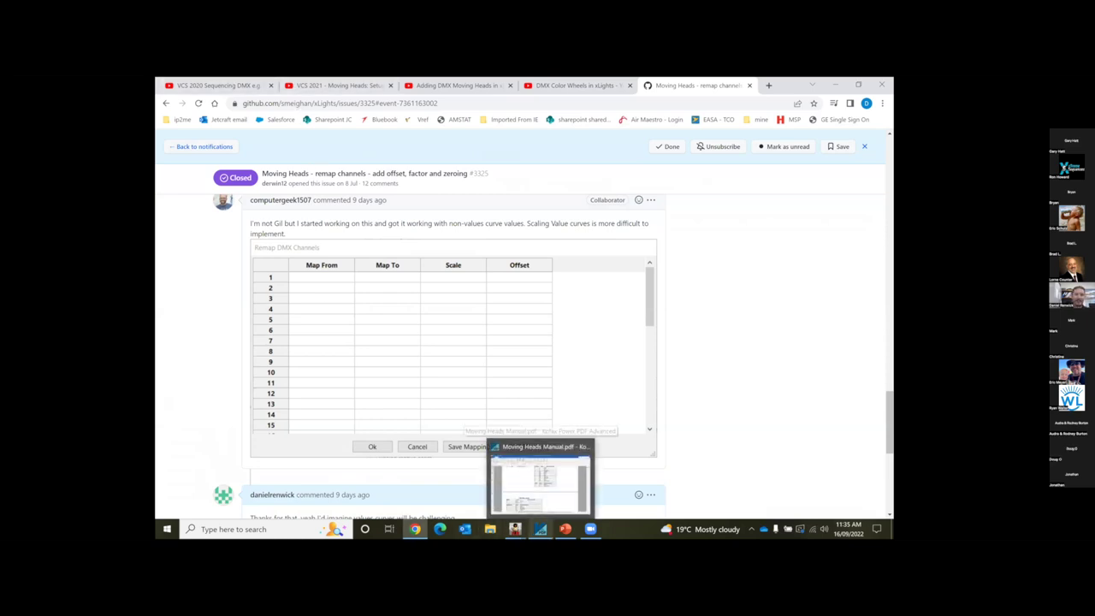
pyautogui.click(539, 483)
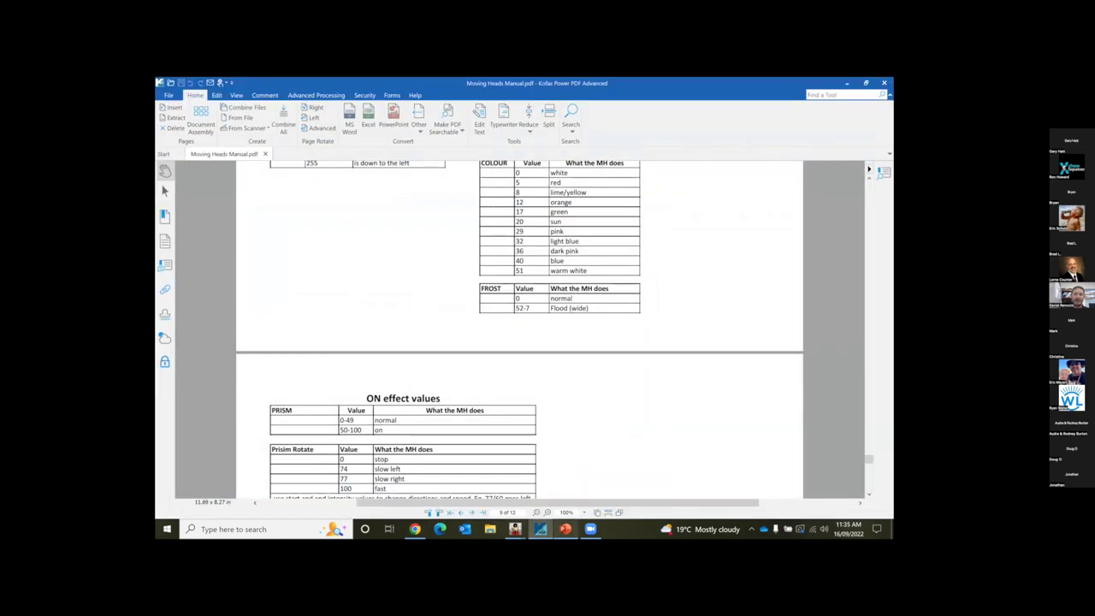
# - View MH 1's pan and tilt settings in the xLights layout window, and switch to the Nat King Cole - Xmas Song sequence window
pyautogui.moveTo(514, 529)
pyautogui.click(346, 462)
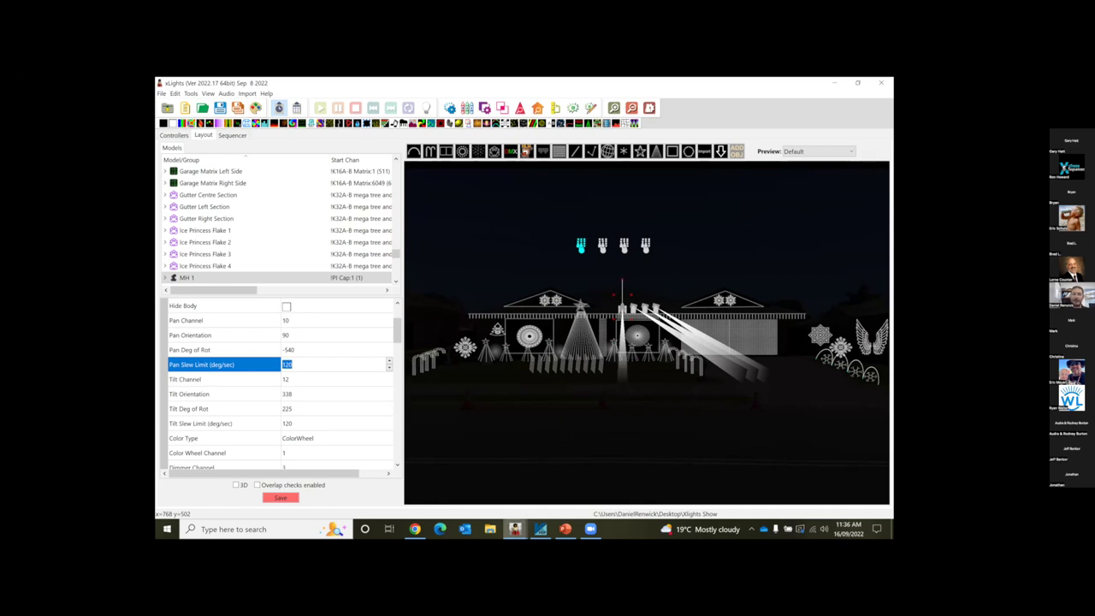
pyautogui.click(515, 529)
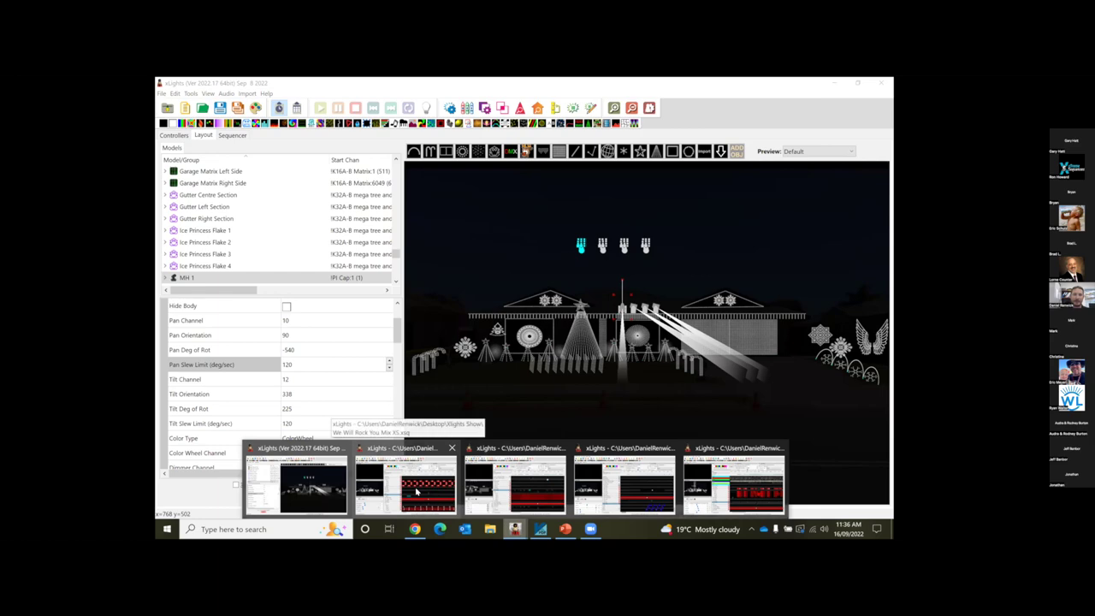
pyautogui.click(505, 488)
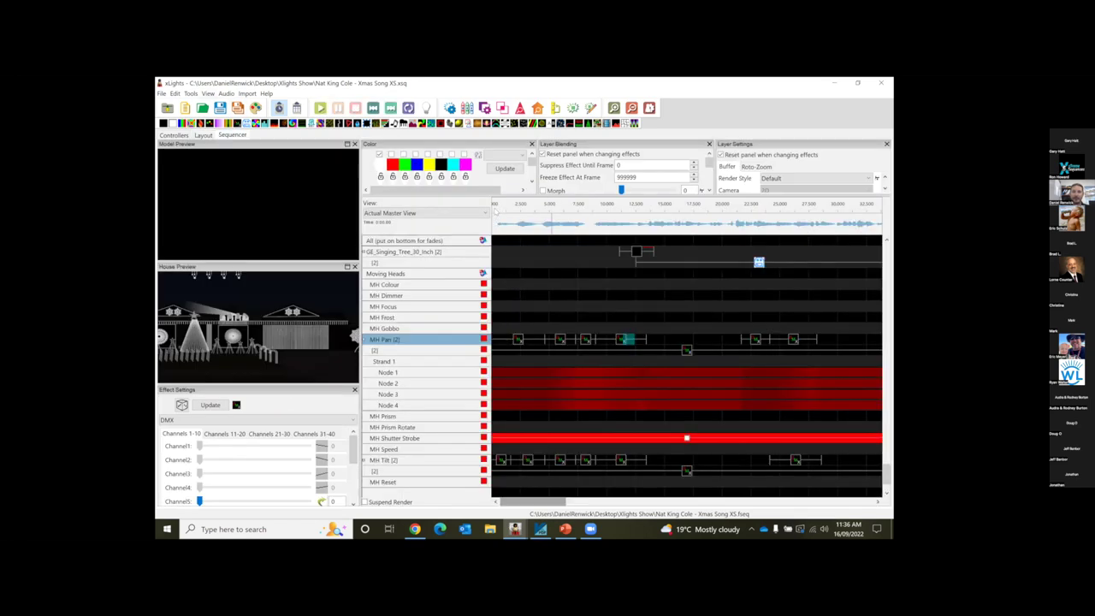
# - Play the Nat King Cole sequence, and check MH 4's pan settings in the layout before returning to the sequencer
pyautogui.press('space')
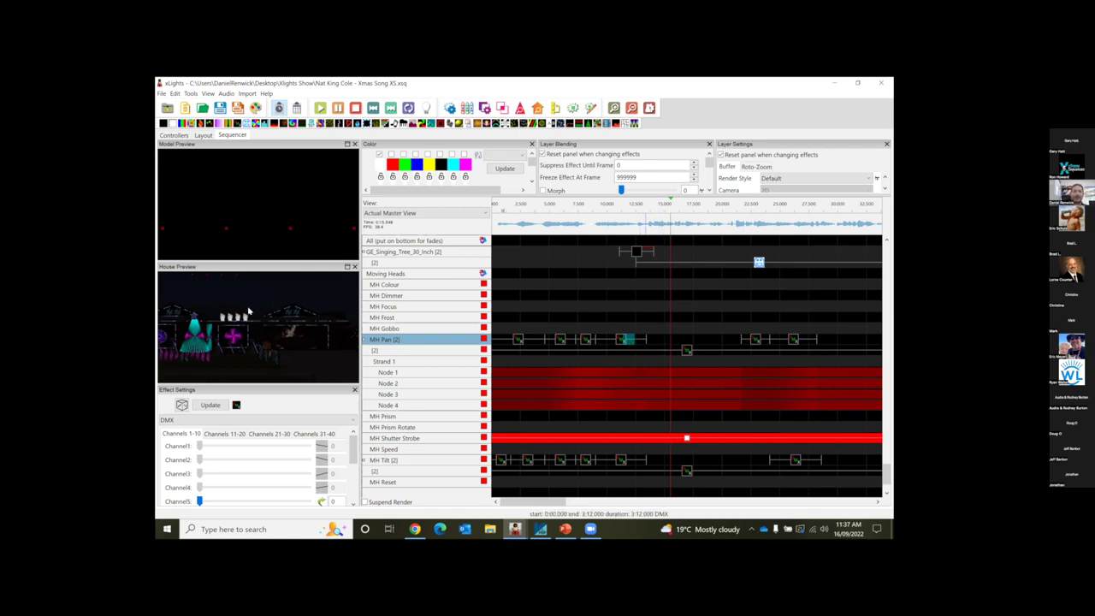
pyautogui.click(204, 136)
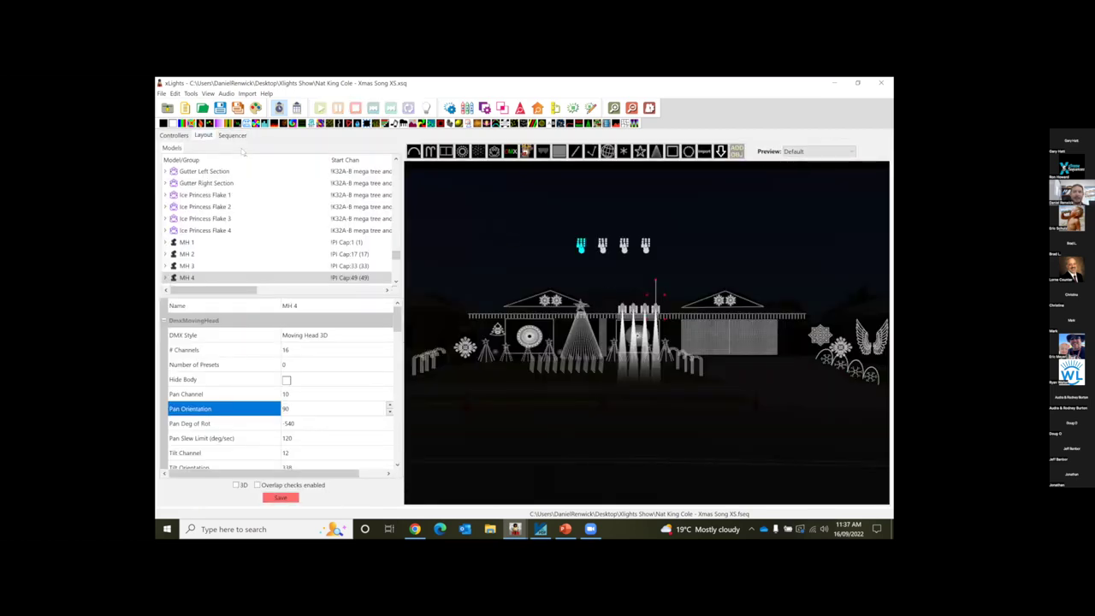
pyautogui.hotkey('ctrl', 'Tab')
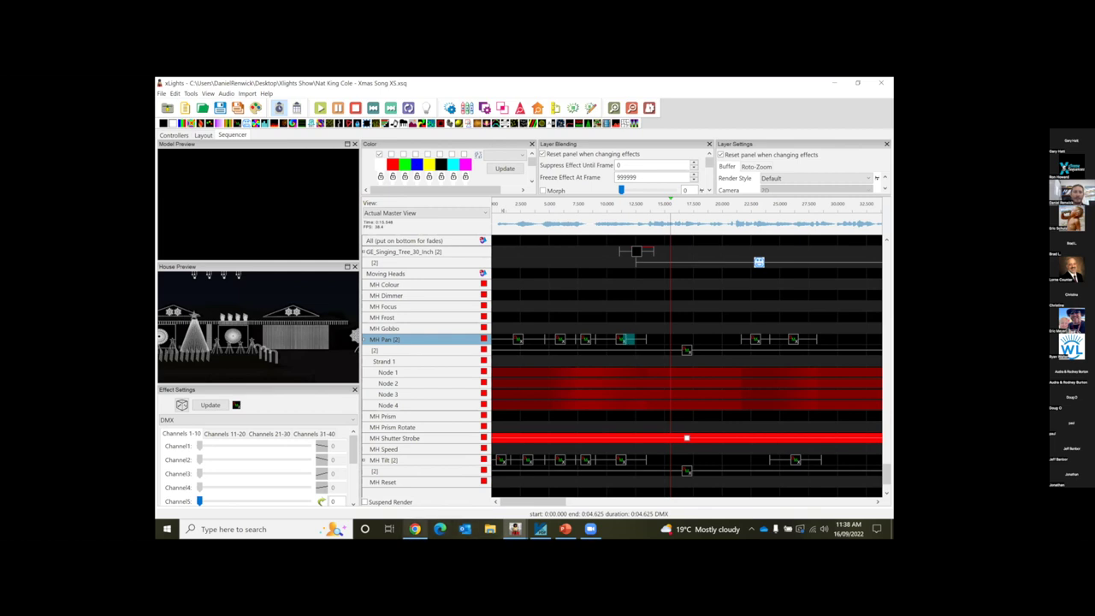
# - Switch to Chrome and examine the Remap DMX Channels scale and offset columns in the GitHub issue's comments
pyautogui.moveTo(415, 529)
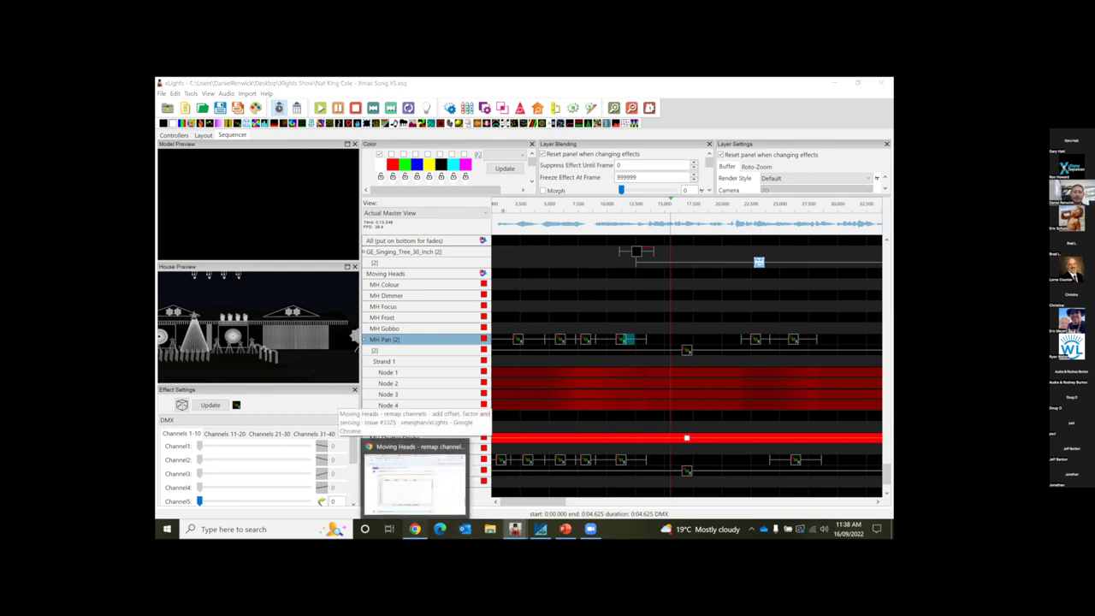
pyautogui.click(414, 483)
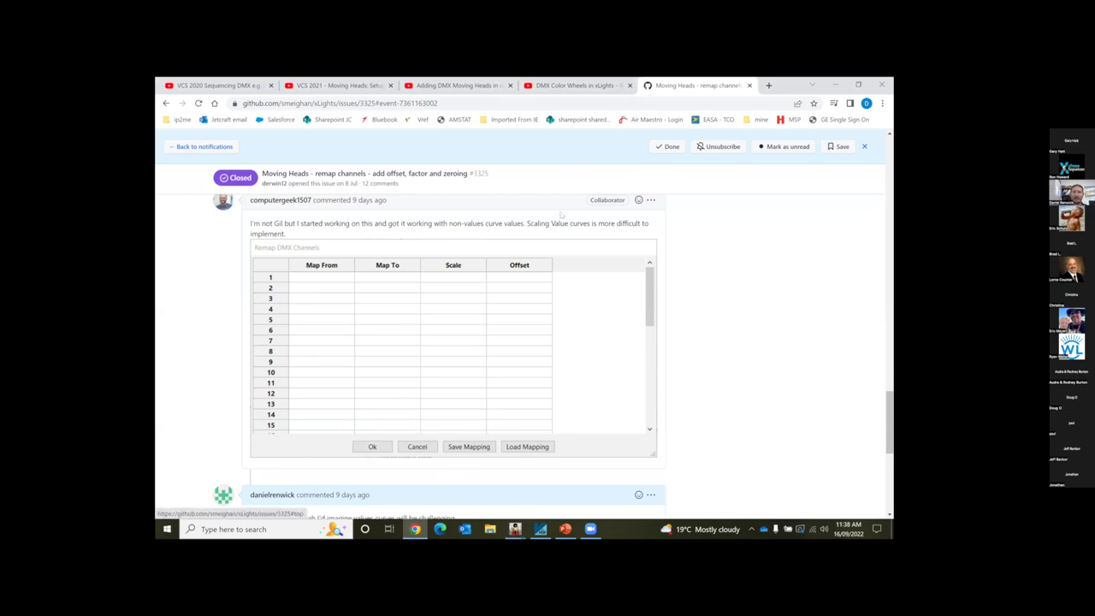
pyautogui.scroll(1, 513, 265)
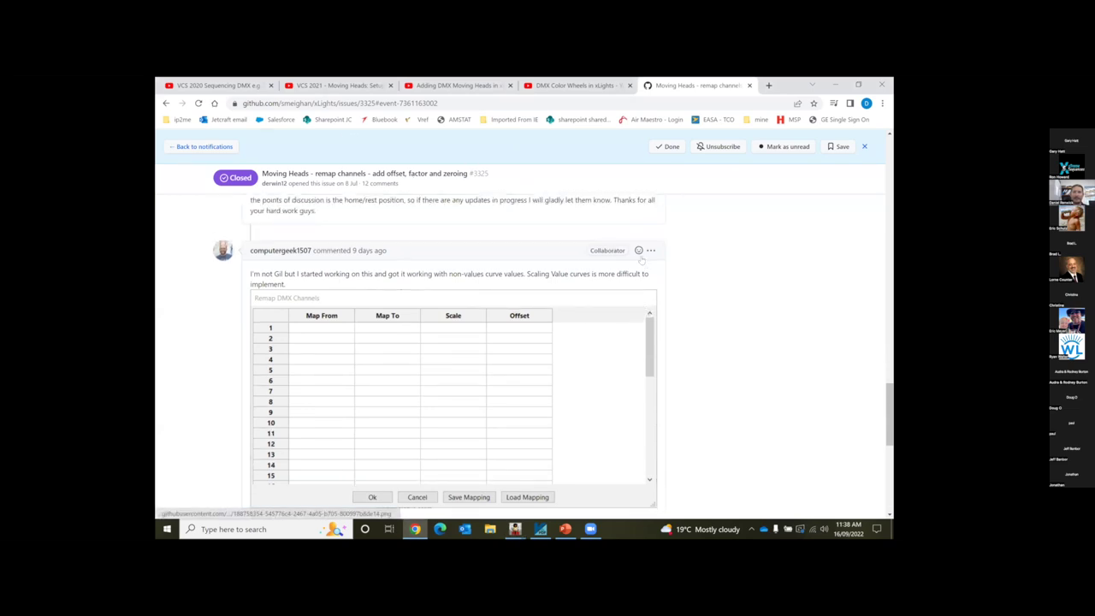
pyautogui.scroll(-1, 308, 254)
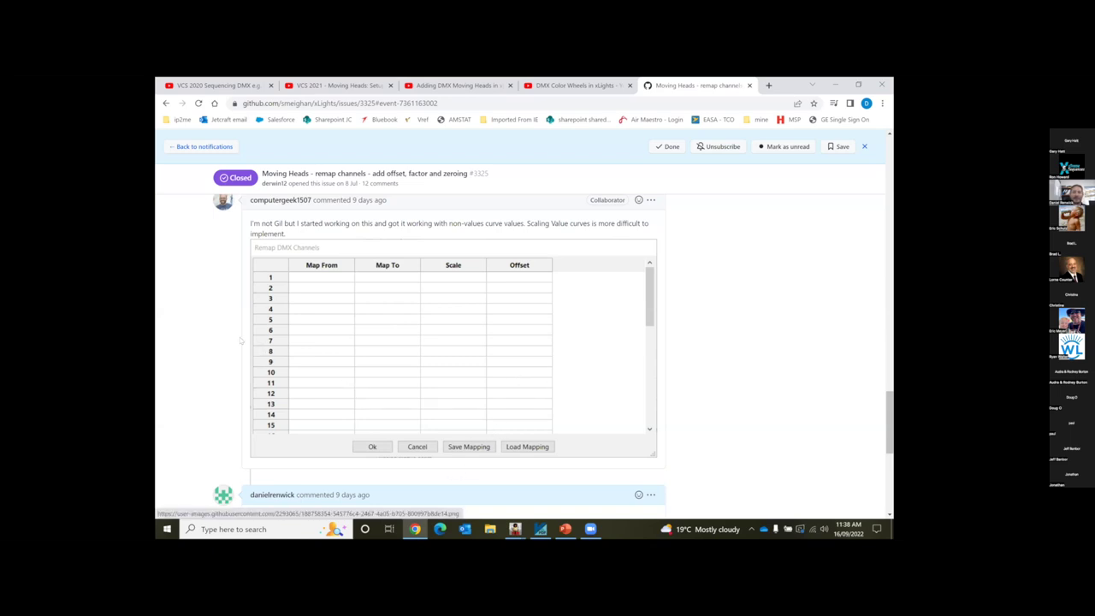
pyautogui.scroll(-2, 248, 342)
pyautogui.scroll(2, 354, 349)
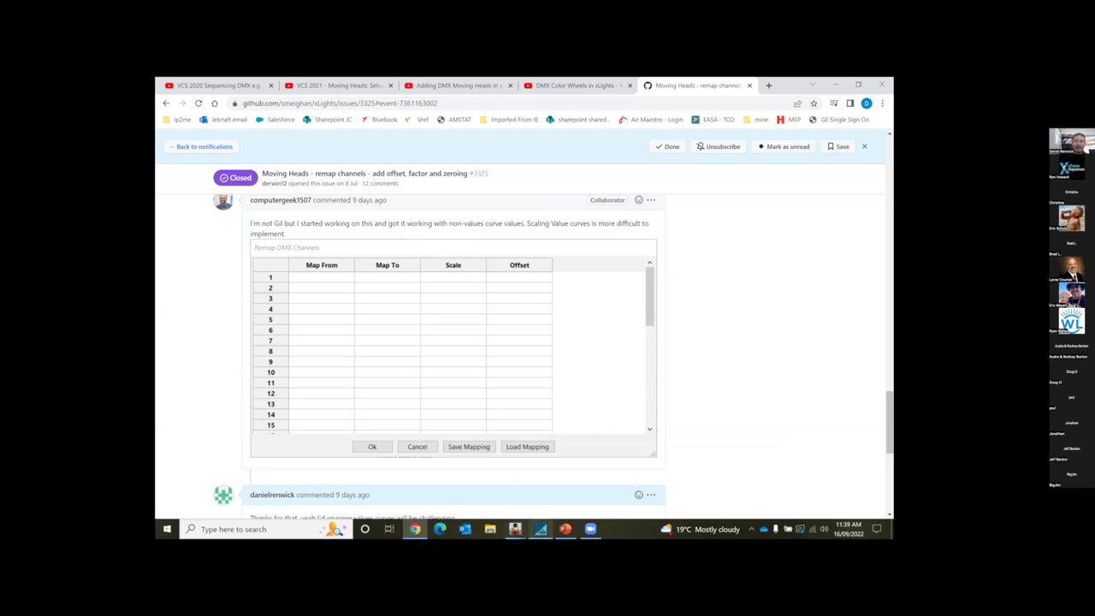
# - Return to the Nat King Cole sequence in xLights and preview the MH Pan effects near the start and around 37 seconds
pyautogui.moveTo(515, 528)
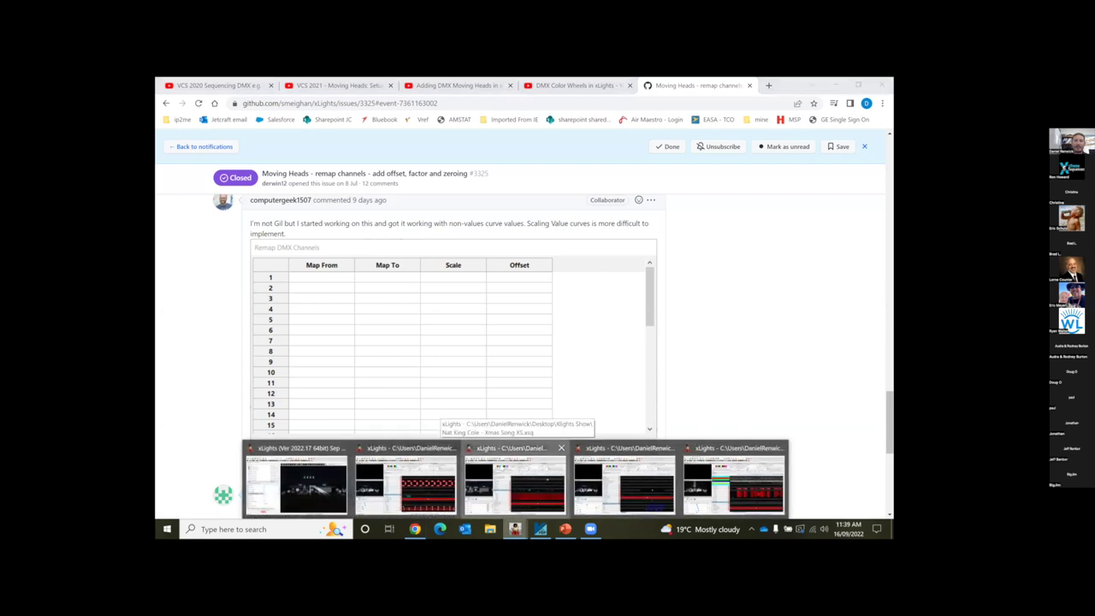
pyautogui.click(513, 483)
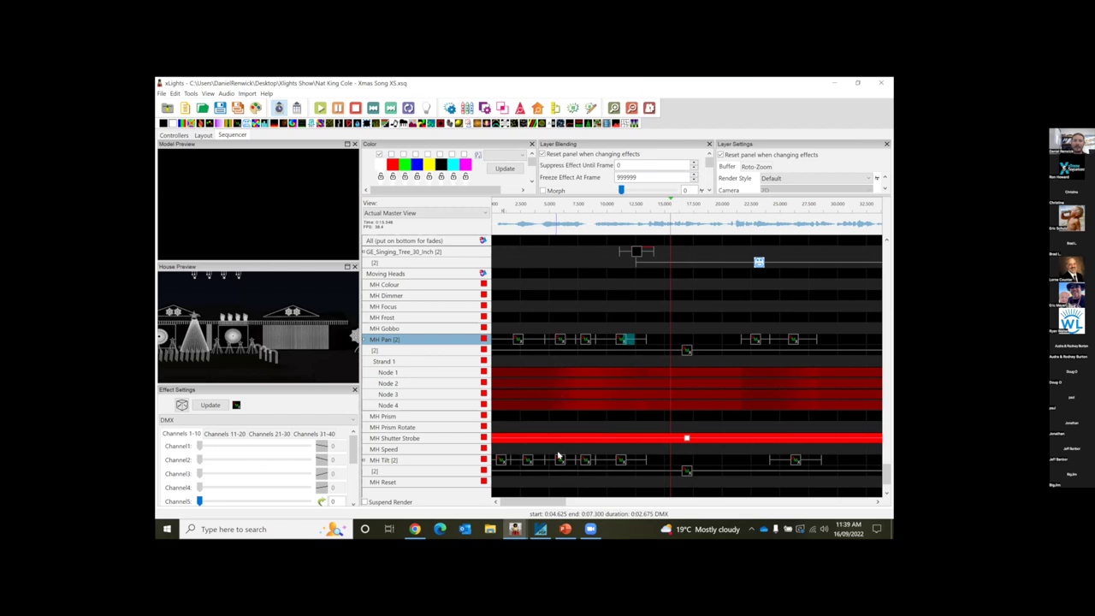
pyautogui.press('space')
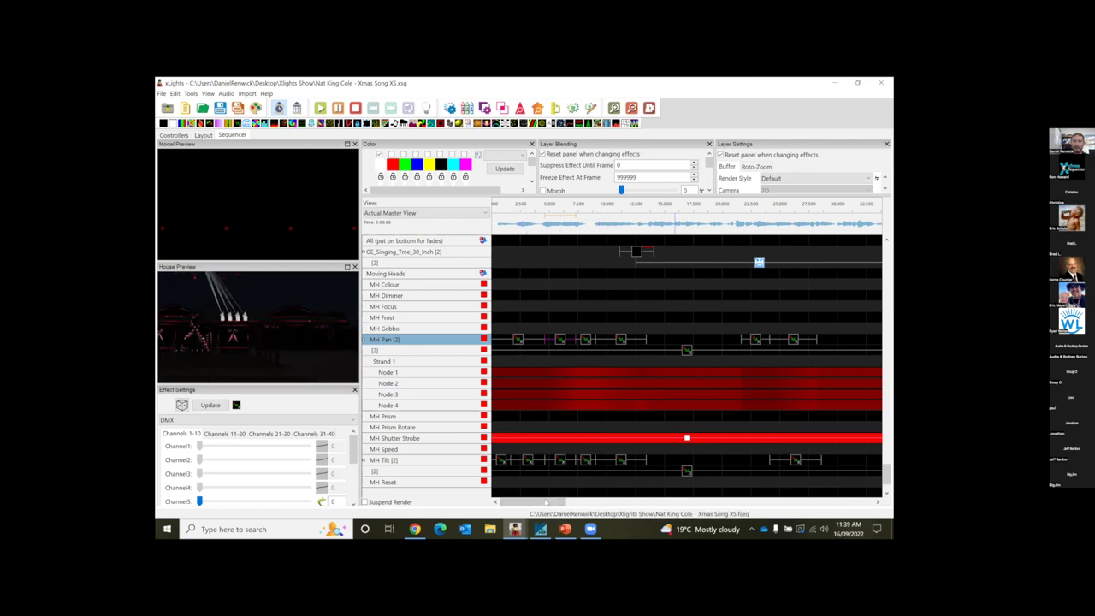
pyautogui.moveTo(569, 504); pyautogui.dragTo(591, 503)
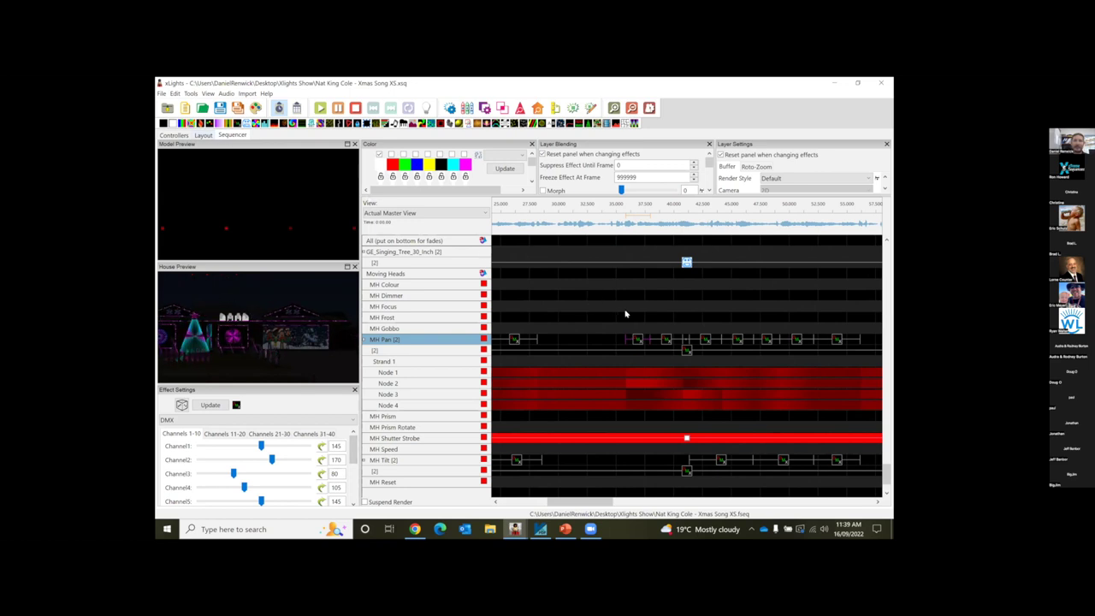
# - Review MH 4's moving head settings in the layout, and switch from the sequencer to the Moving Heads Manual PDF
pyautogui.click(203, 135)
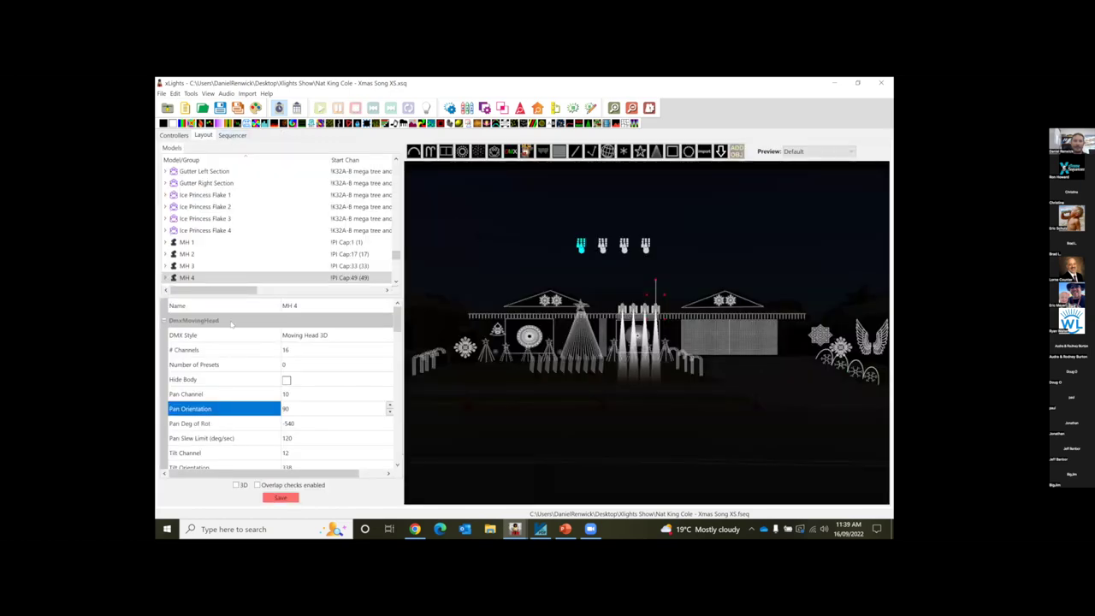
pyautogui.click(232, 135)
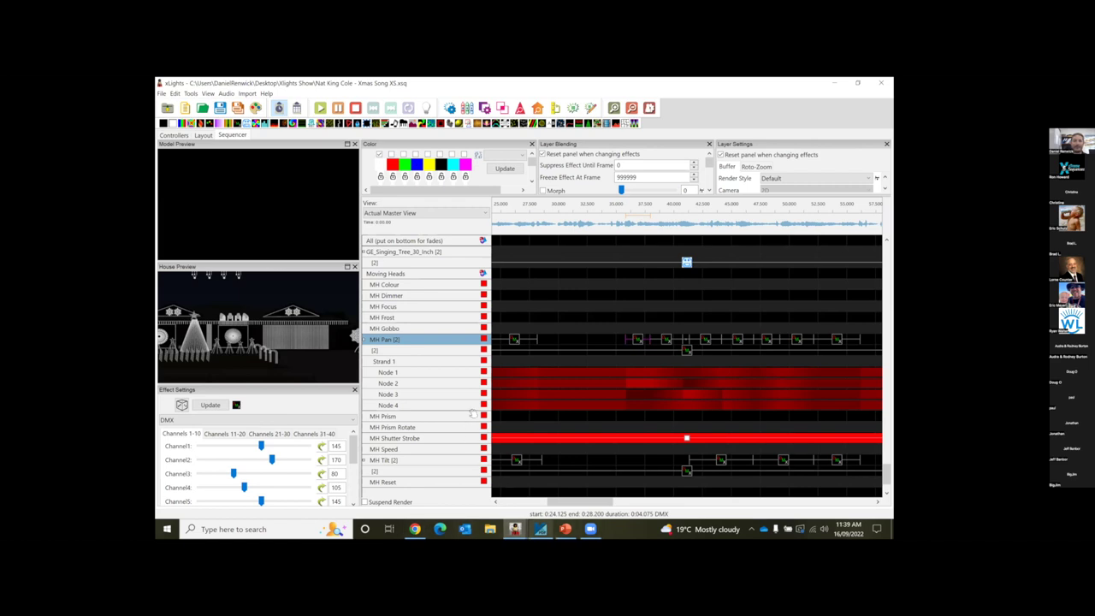
pyautogui.hotkey('alt', 'Tab')
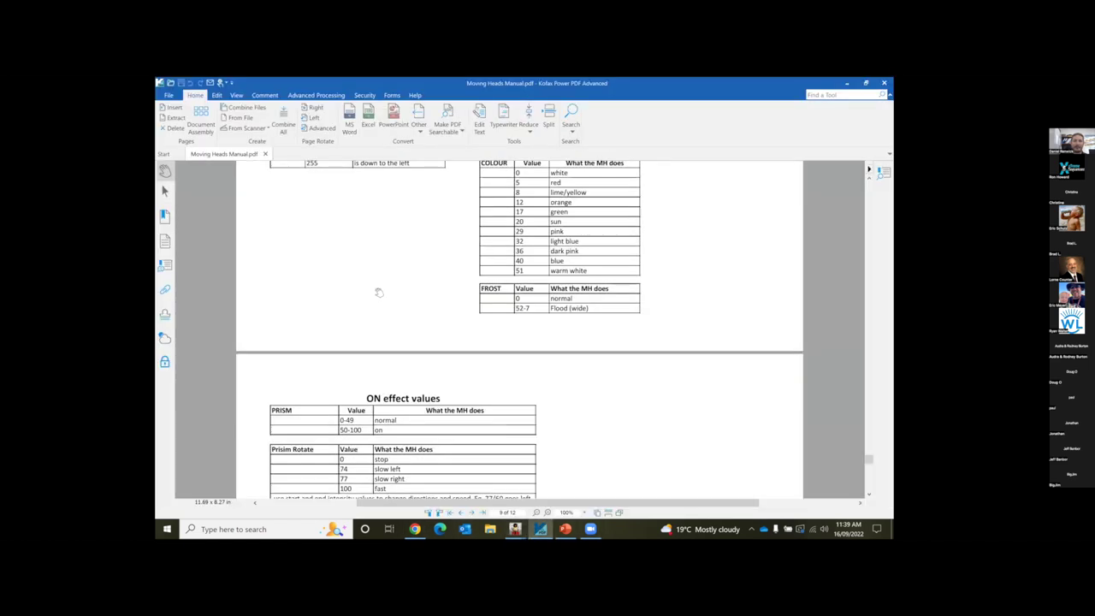
# - Examine the DMX and ON effect value tables in the manual, and return to the Nat King Cole sequence in xLights
pyautogui.scroll(-5, 374, 288)
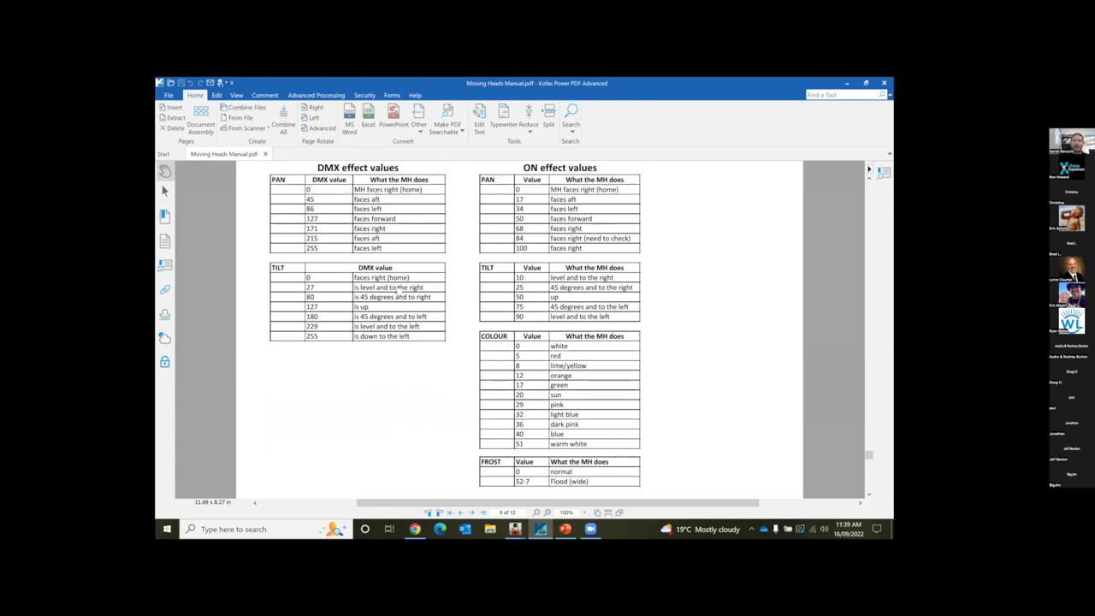
pyautogui.scroll(2, 415, 293)
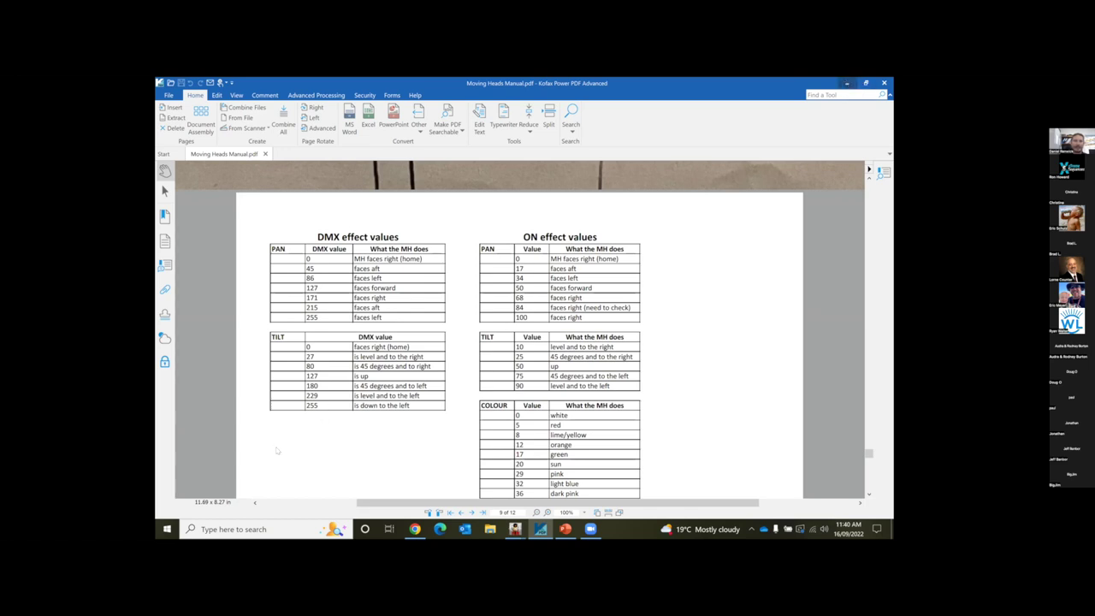
pyautogui.press('super+Down')
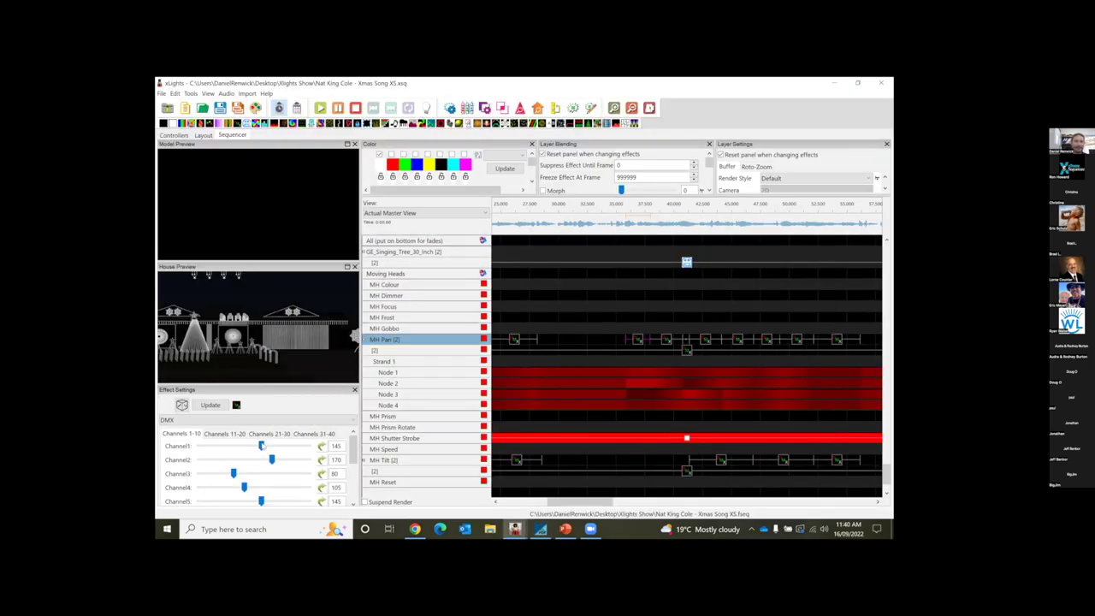
# - Set Channel1 to 139 and Channel2 to 140 on the MH Pan effect near 36 seconds, and preview the effect
pyautogui.moveTo(261, 445); pyautogui.dragTo(271, 446)
pyautogui.moveTo(257, 446); pyautogui.dragTo(272, 447)
pyautogui.moveTo(271, 459); pyautogui.dragTo(258, 459)
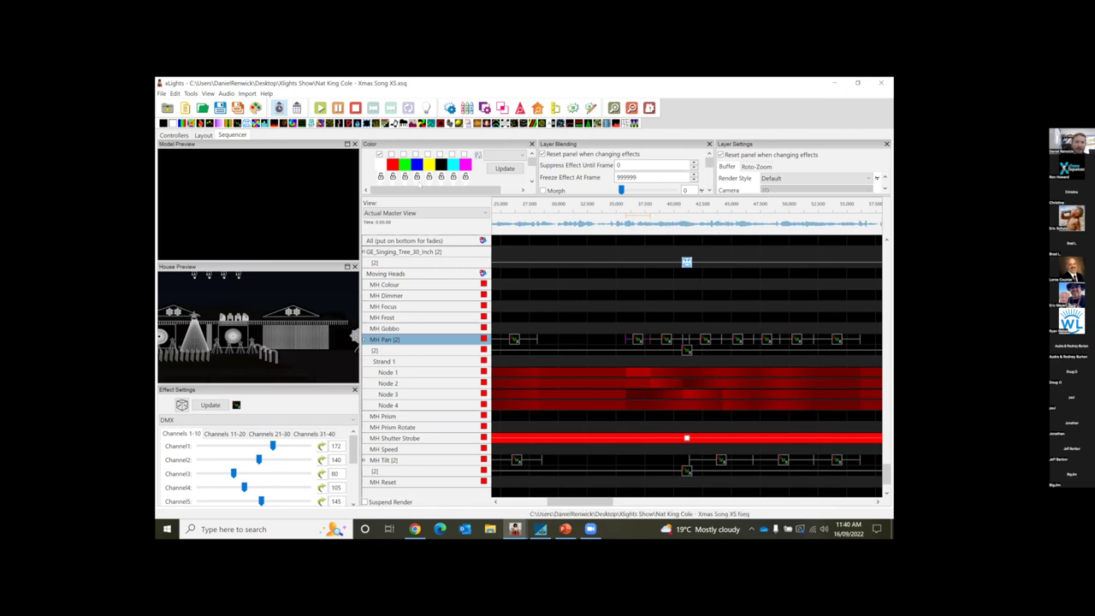
pyautogui.moveTo(272, 446); pyautogui.dragTo(258, 446)
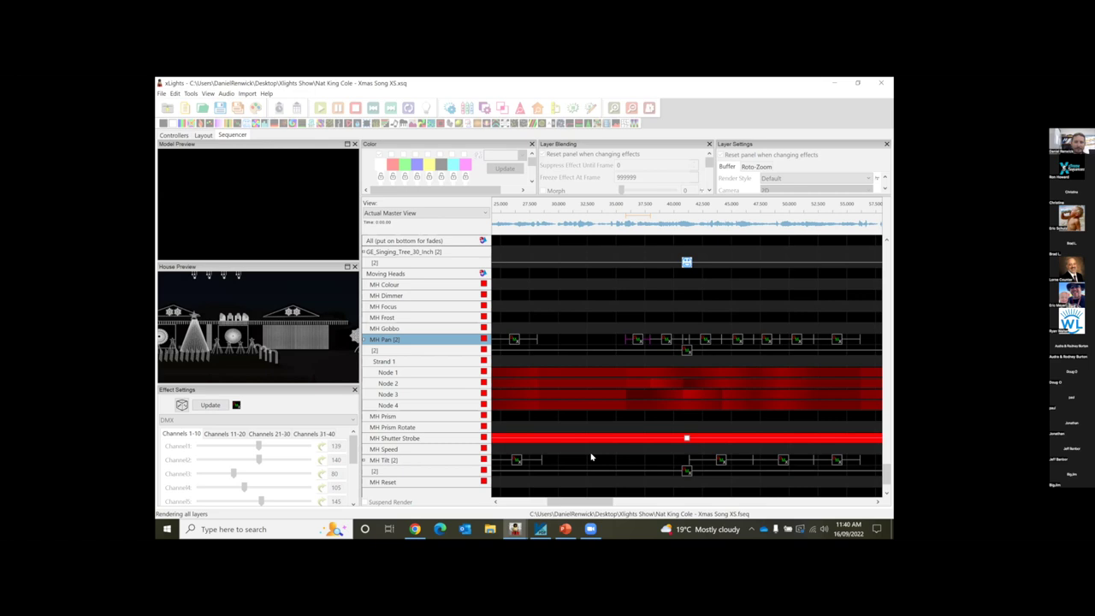
pyautogui.click(637, 341)
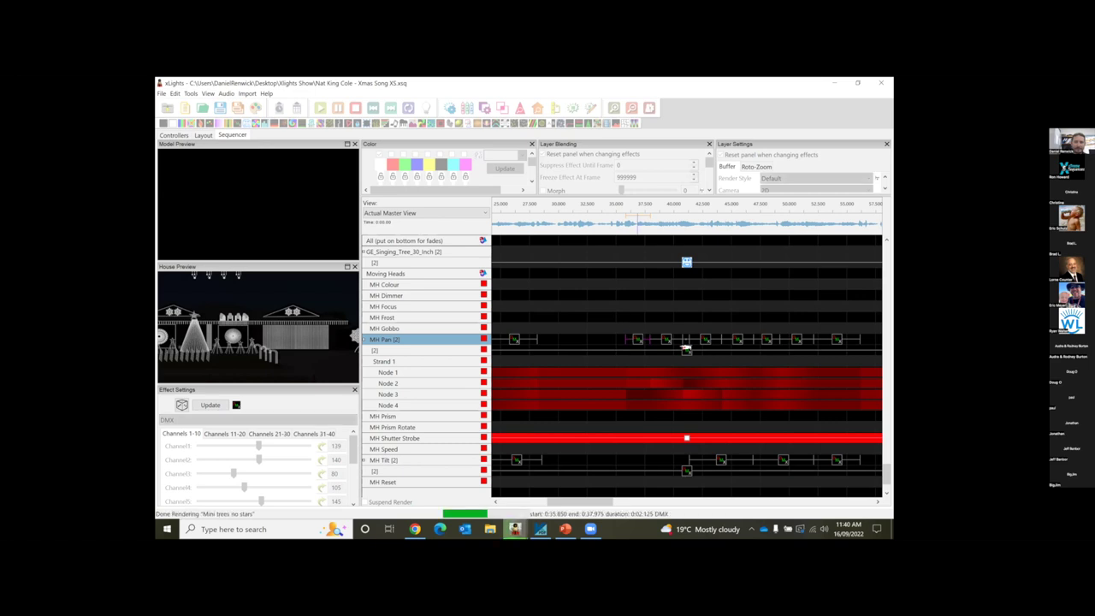
pyautogui.click(639, 343)
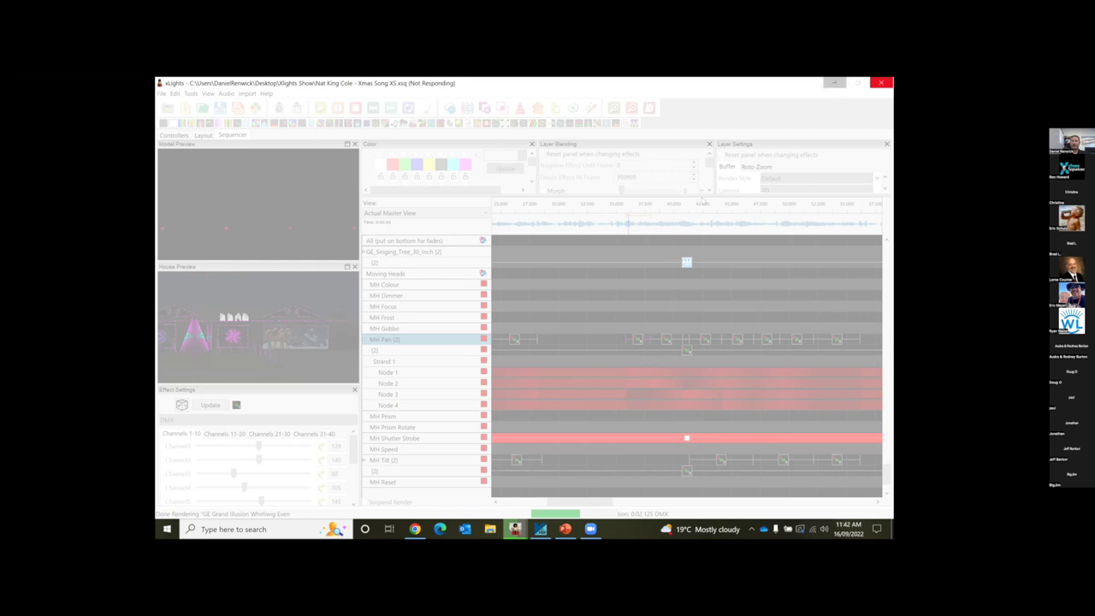
# - Minimize the Nat King Cole sequence window and look over the moving head rows in the We Will Rock You Mix sequence
pyautogui.click(834, 83)
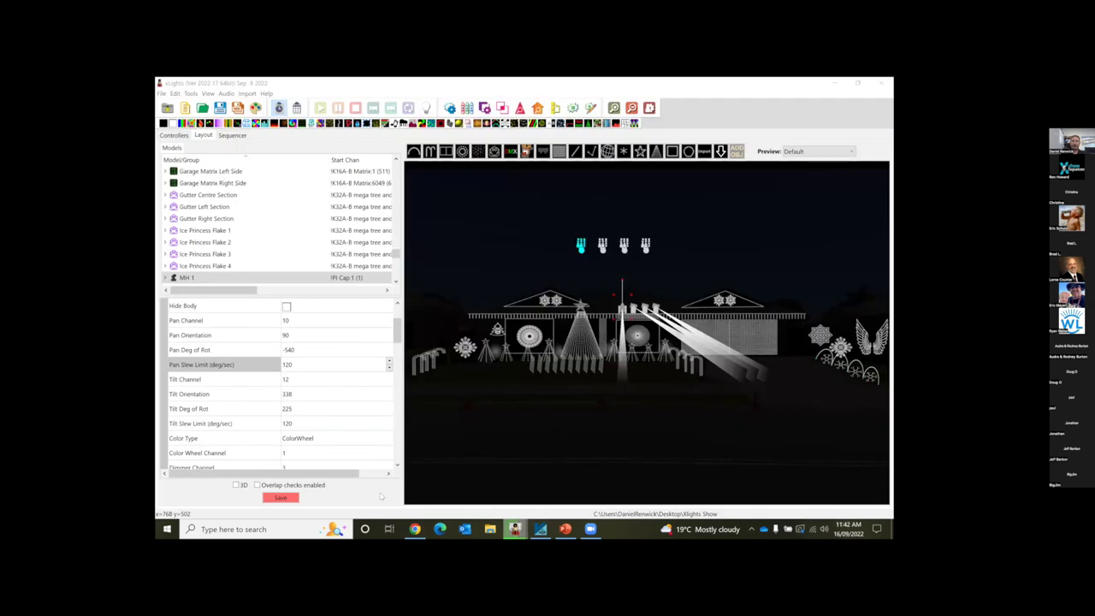
pyautogui.moveTo(514, 528)
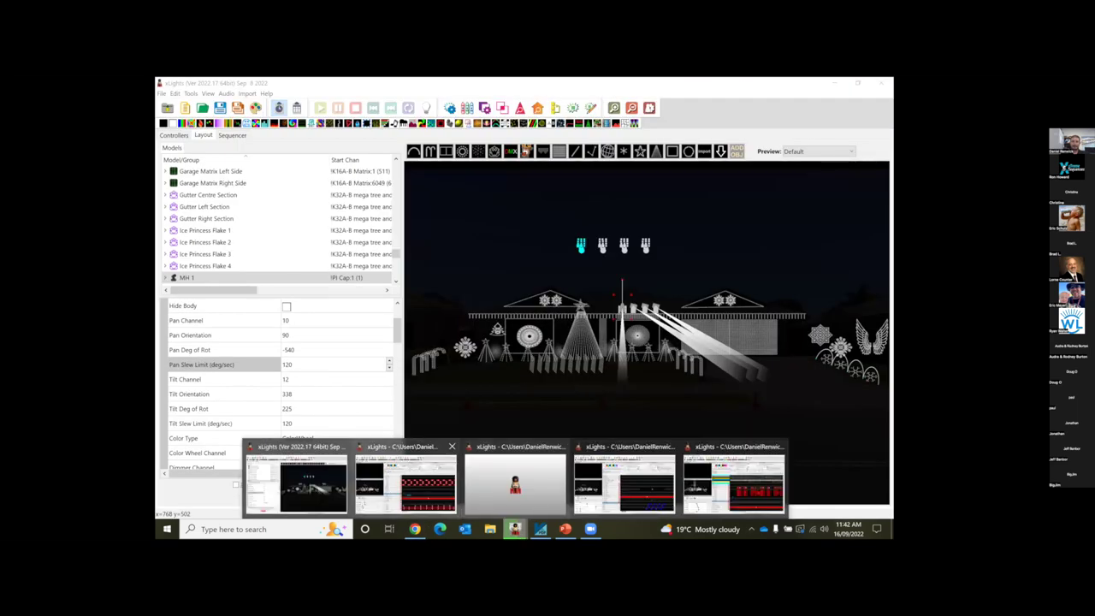
pyautogui.click(605, 493)
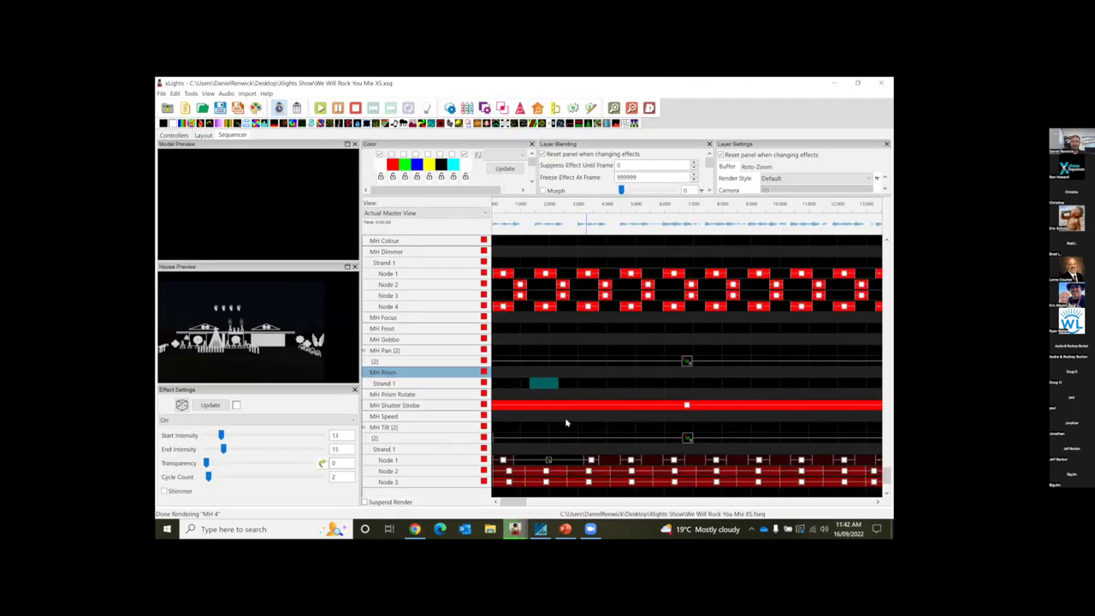
pyautogui.scroll(-2, 567, 420)
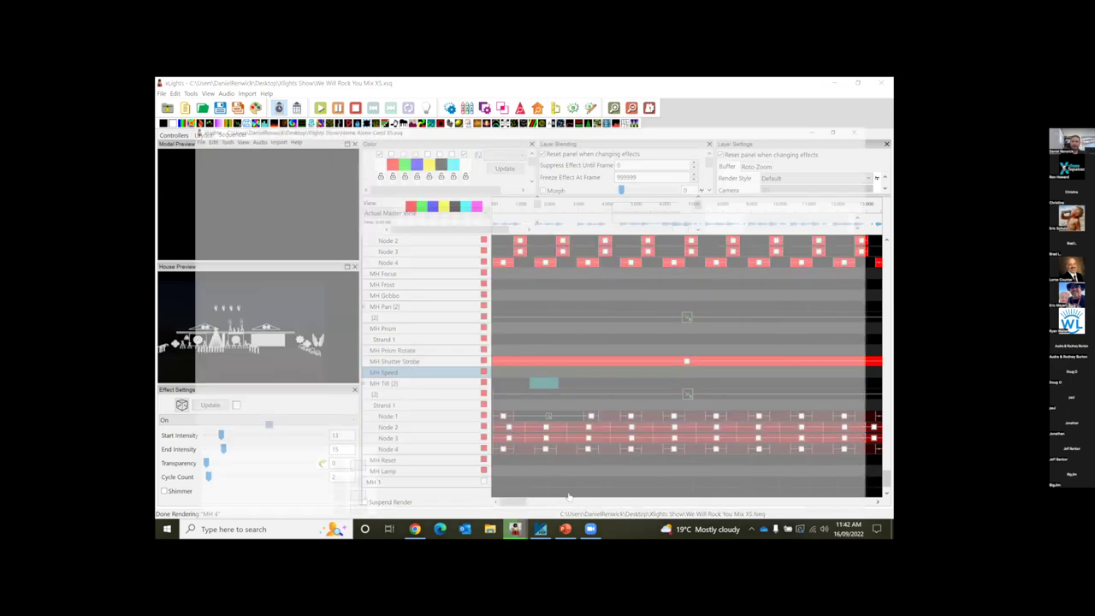
# - Switch to the Home Alone Carol sequence, preview its MH Tilt effect, and expand the MH Pan row around 40 seconds
pyautogui.click(597, 510)
pyautogui.click(719, 415)
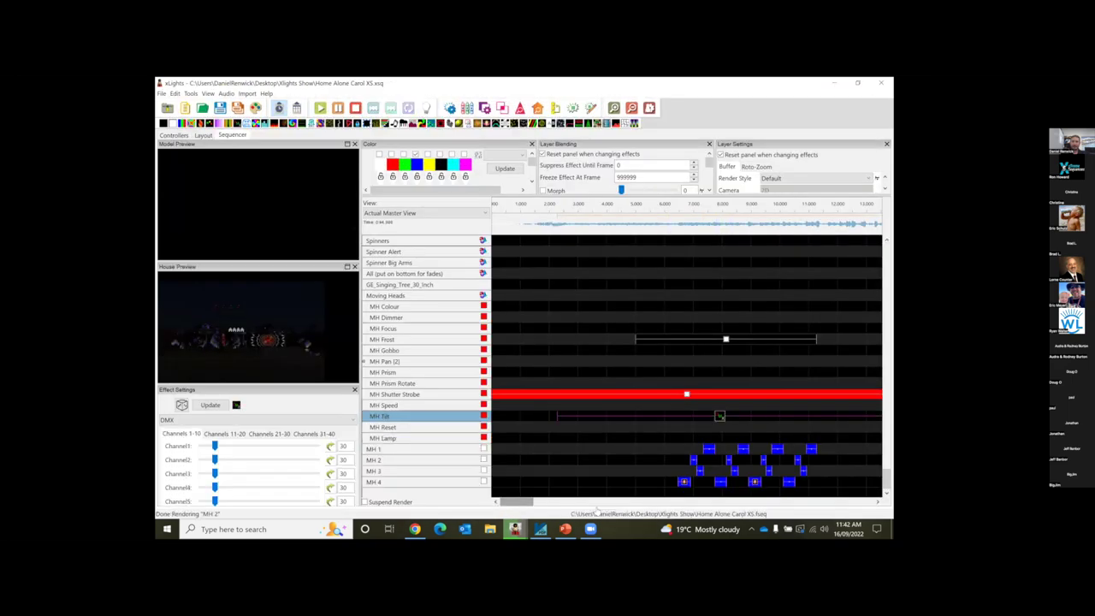
pyautogui.hscroll(5, 599, 402)
pyautogui.hscroll(-3, 461, 366)
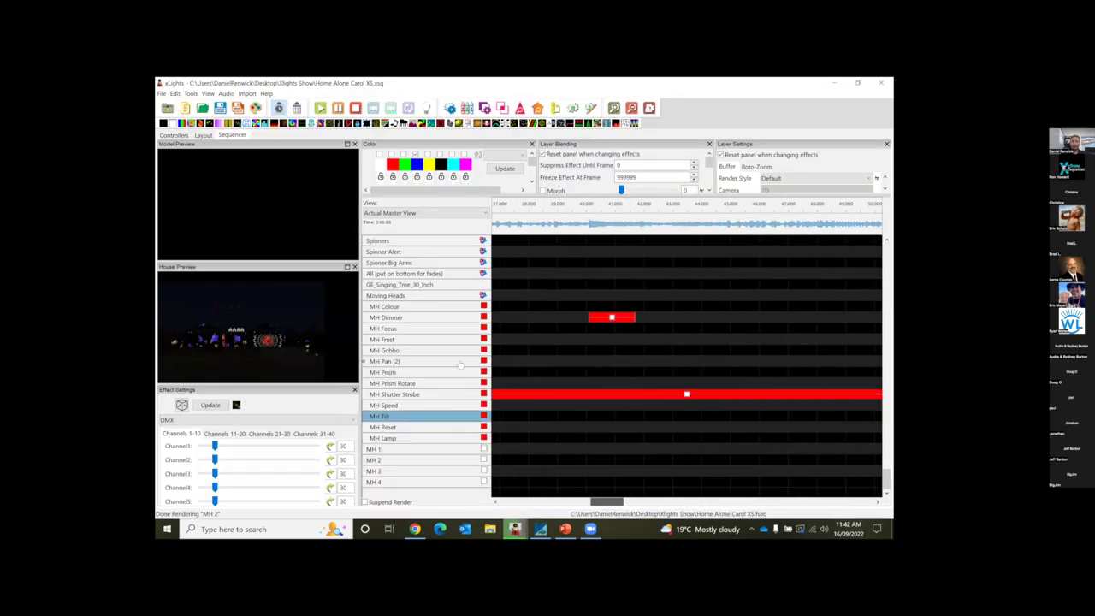
pyautogui.click(446, 364)
pyautogui.doubleClick(446, 364)
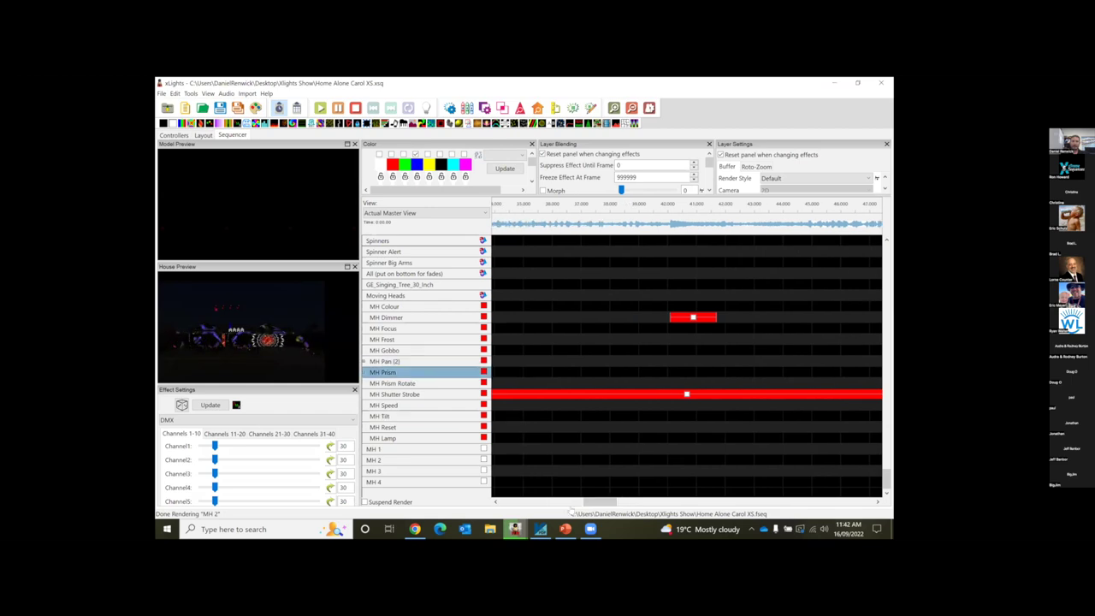
# - Switch to the O Come All Ye Faithful sequence and play its moving head effects from near the start
pyautogui.moveTo(515, 528)
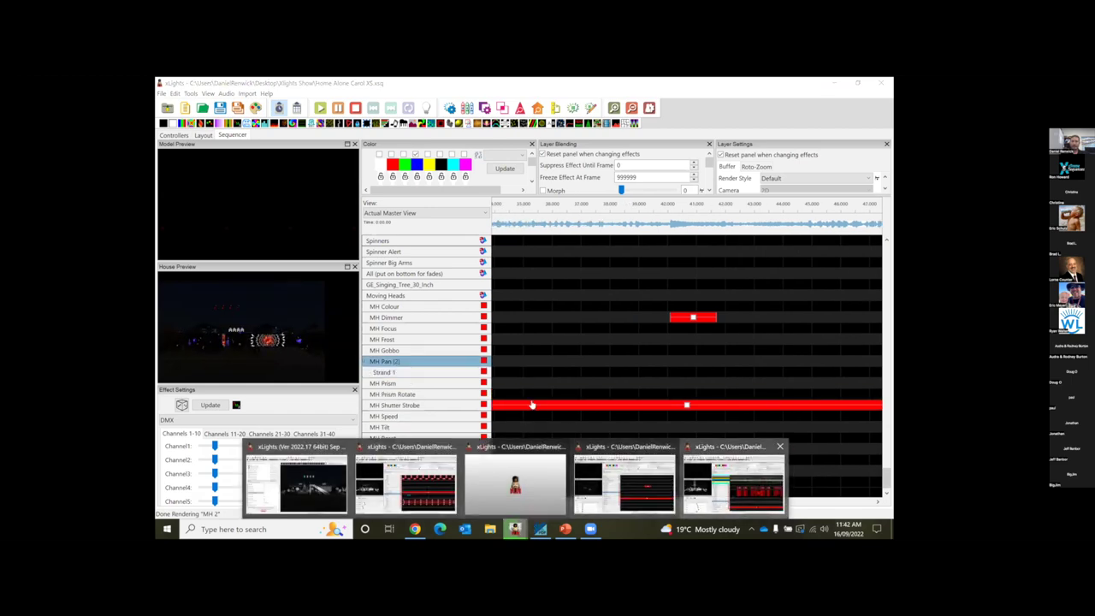
pyautogui.click(731, 488)
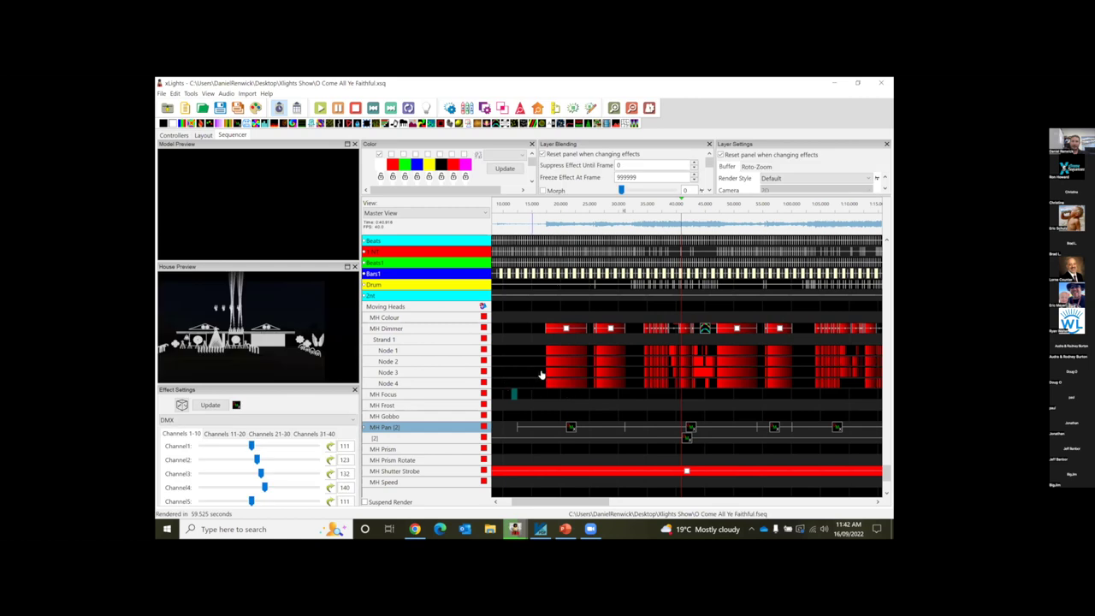
pyautogui.click(572, 376)
pyautogui.press('space')
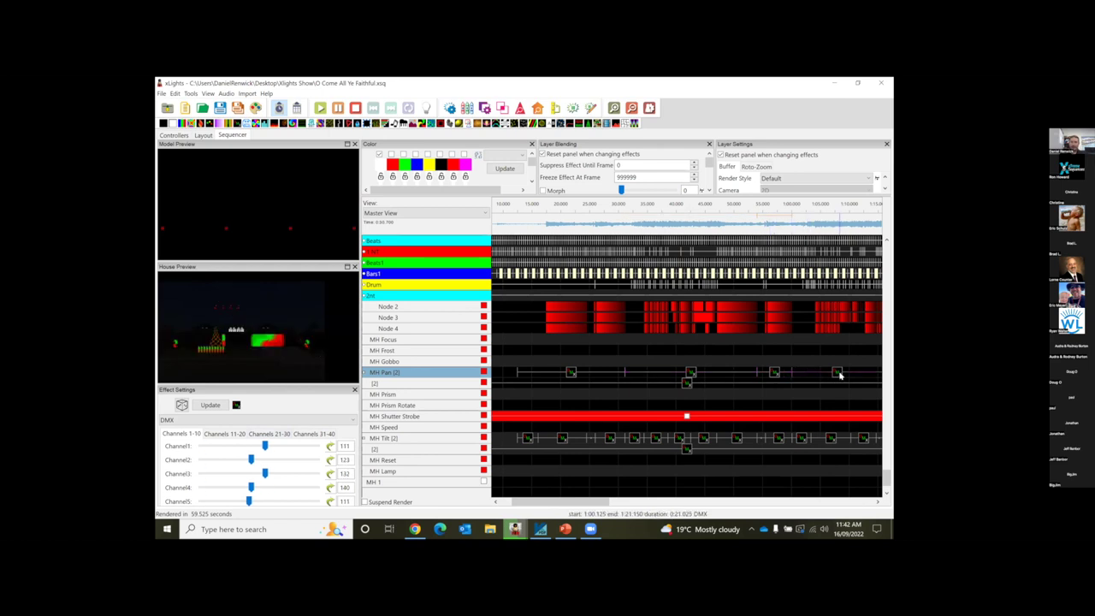
# - Preview the neighbouring MH Pan effects between about 1:20 and 1:30 in the O Come All Ye Faithful sequence
pyautogui.moveTo(563, 499); pyautogui.dragTo(626, 501)
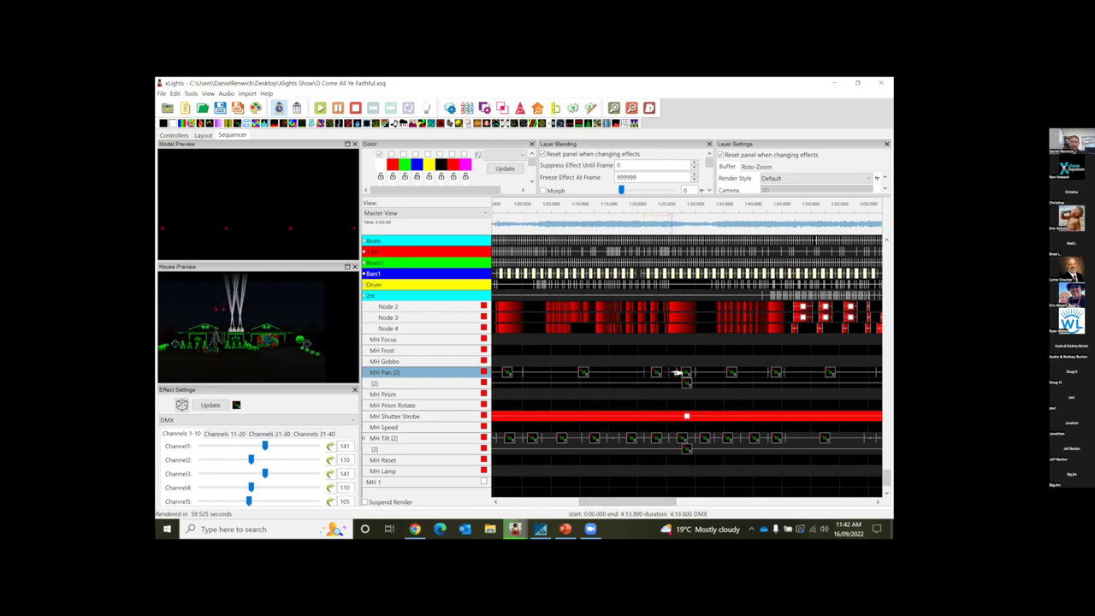
pyautogui.click(684, 375)
pyautogui.click(686, 378)
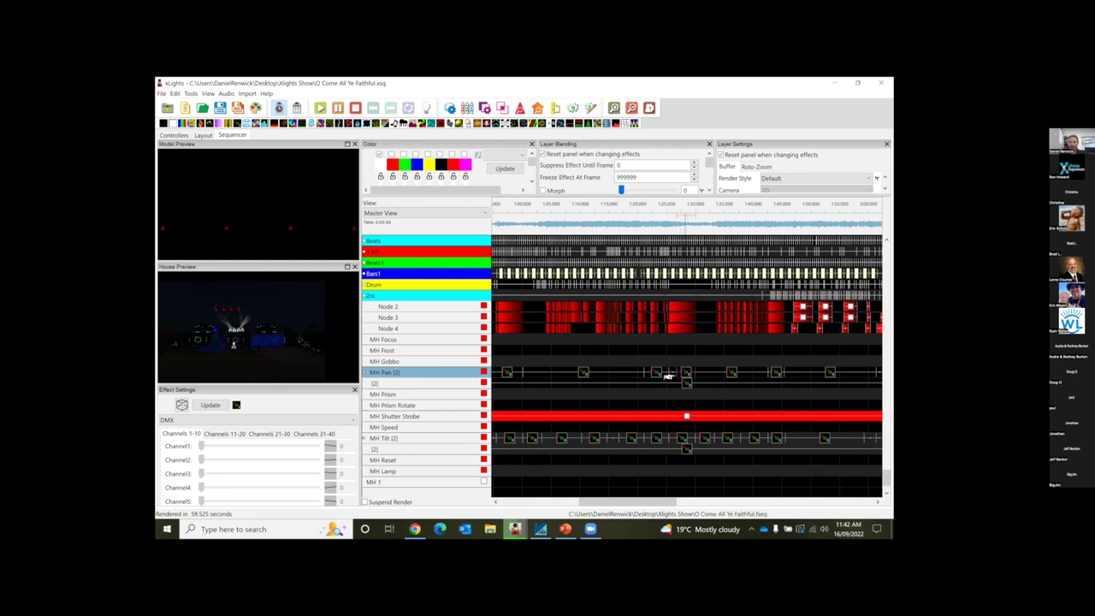
pyautogui.click(664, 373)
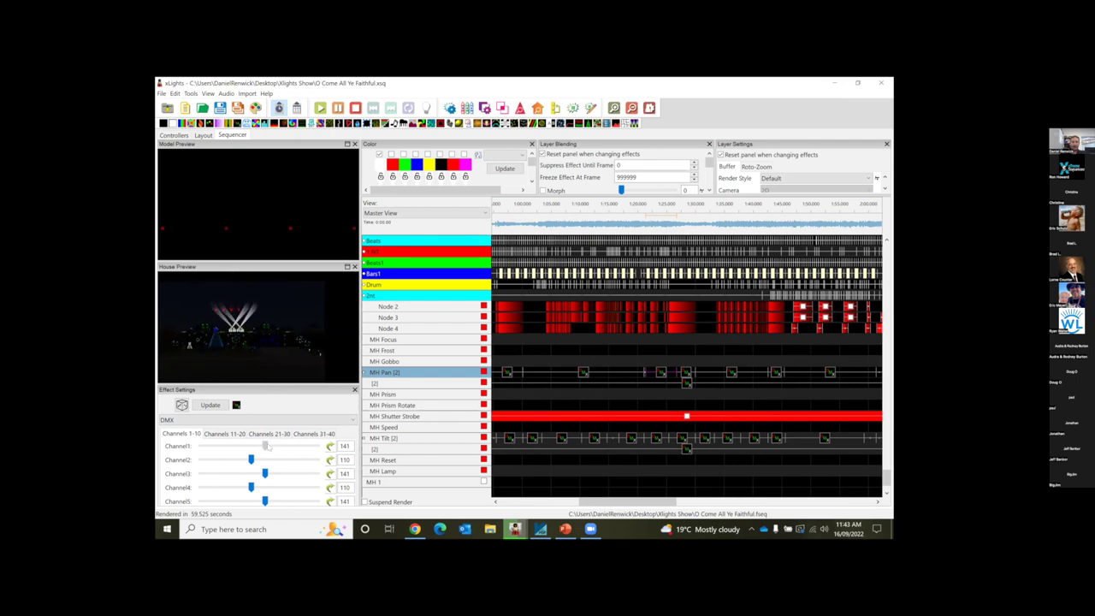
# - Try Channel1 values of 180, 184 and 189 on the MH Pan effect near 1:24, and move the slider back
pyautogui.moveTo(271, 447); pyautogui.dragTo(285, 447)
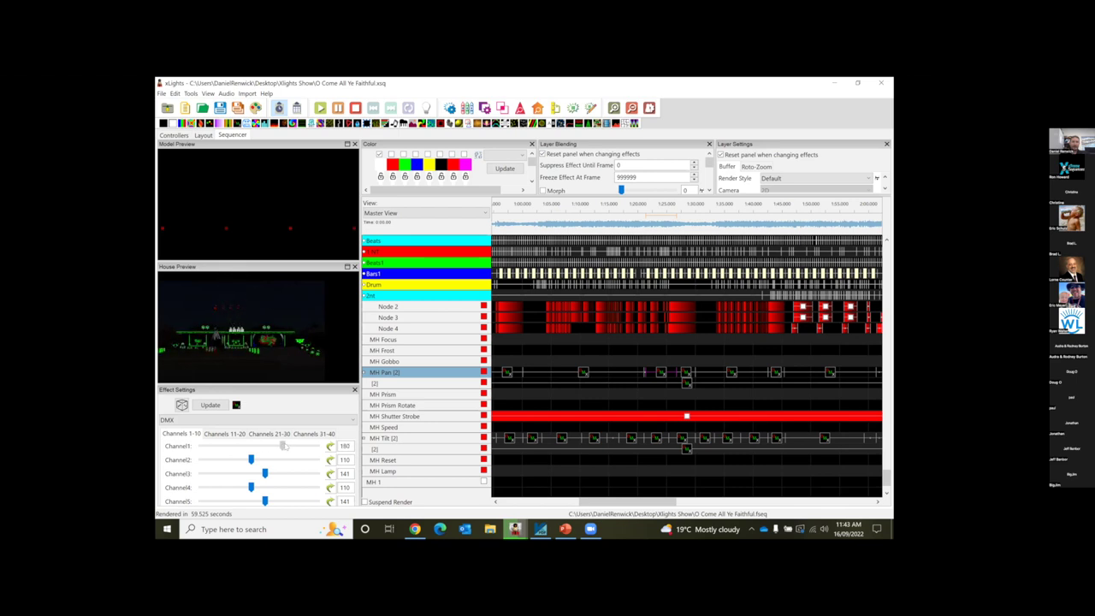
pyautogui.click(284, 445)
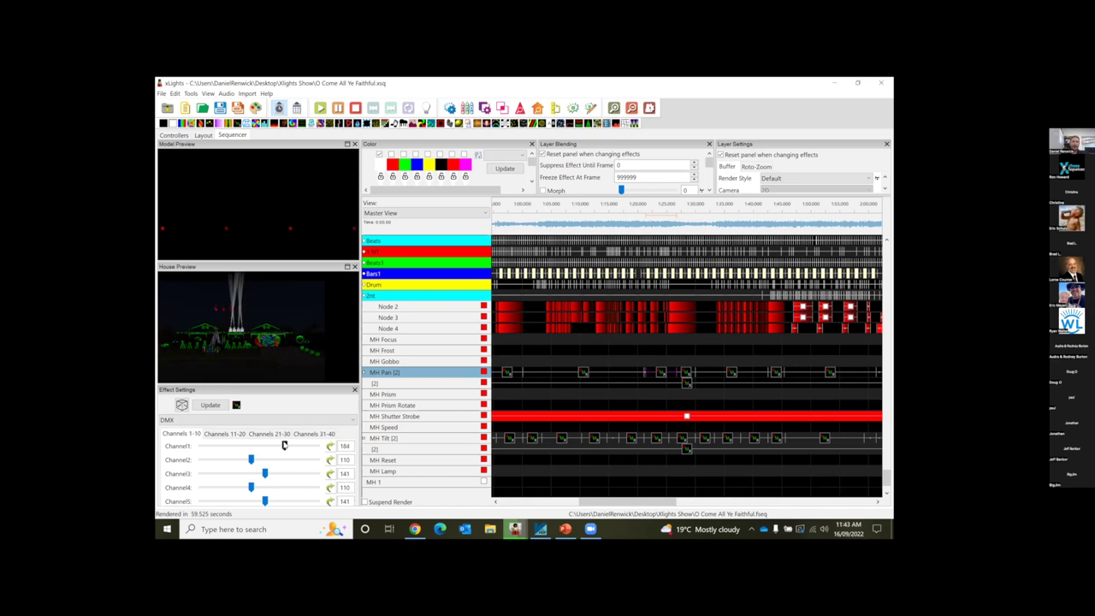
pyautogui.moveTo(284, 445); pyautogui.dragTo(287, 447)
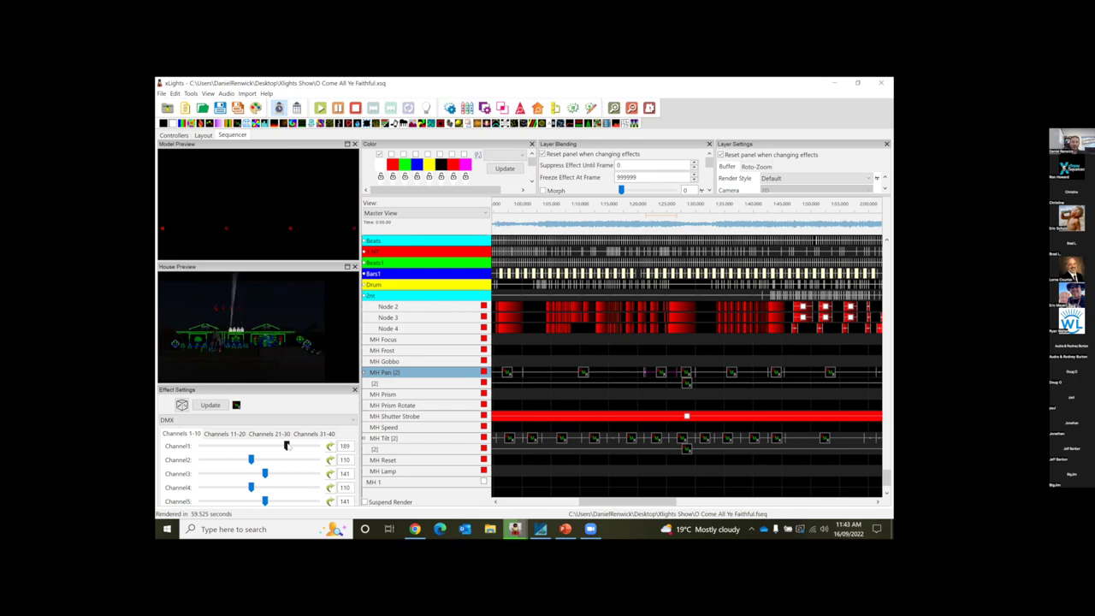
pyautogui.moveTo(286, 445); pyautogui.dragTo(264, 446)
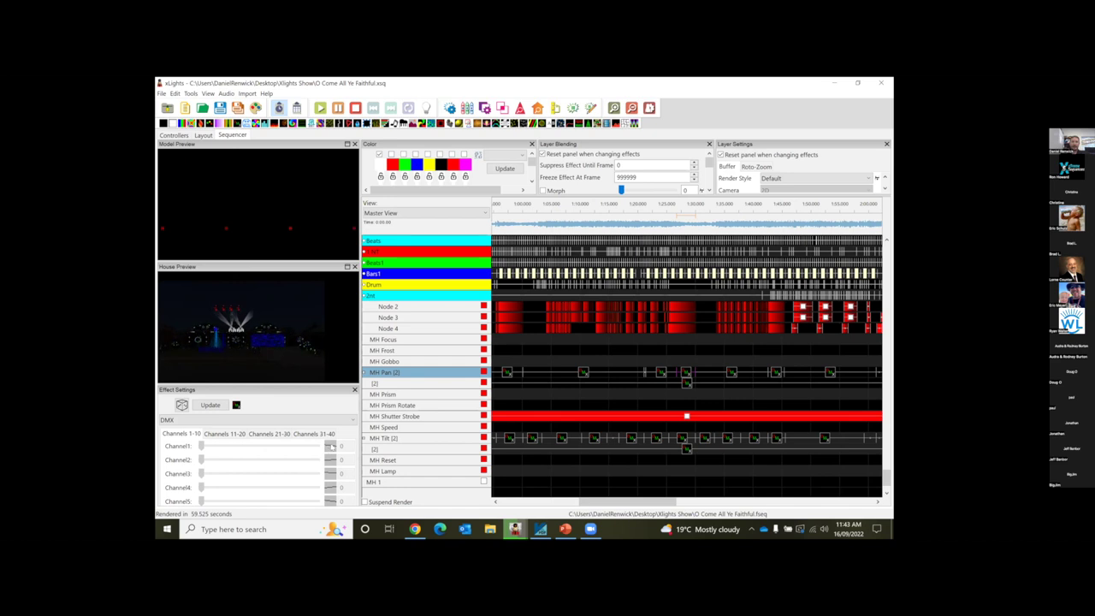
# - Review Channel1's ramp value curve on the MH Pan effect near 1:28, and replace it with a fixed value of 128
pyautogui.click(328, 447)
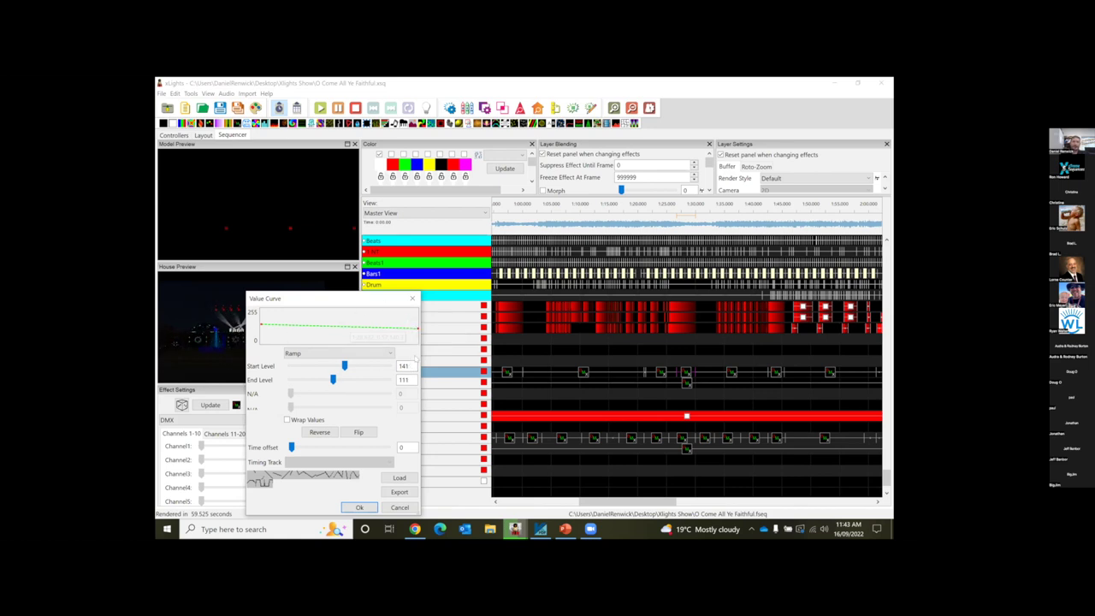
pyautogui.click(359, 508)
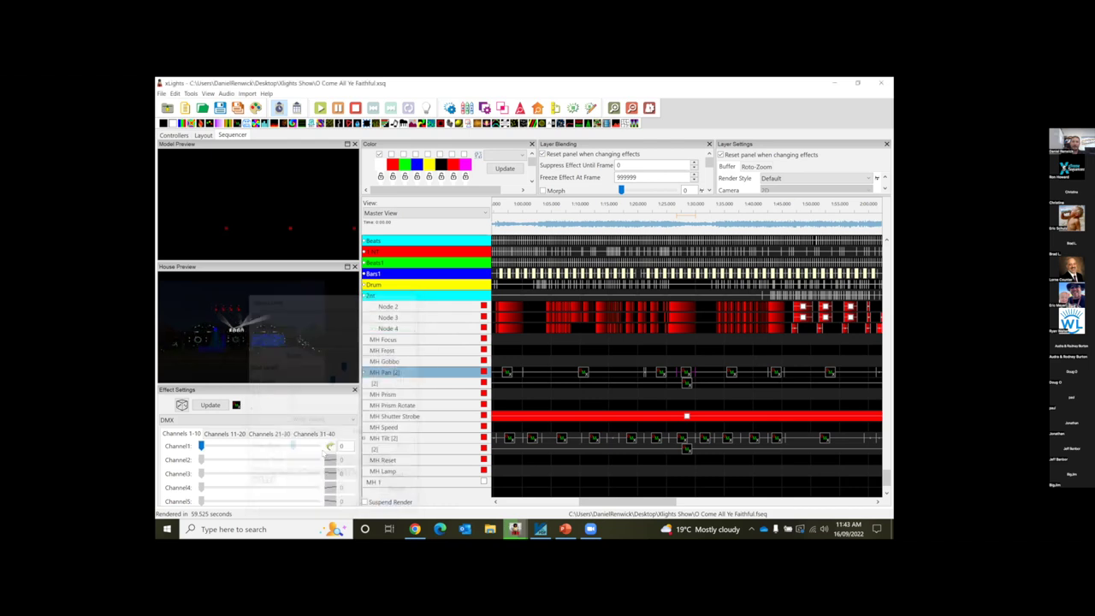
pyautogui.moveTo(210, 445); pyautogui.dragTo(259, 445)
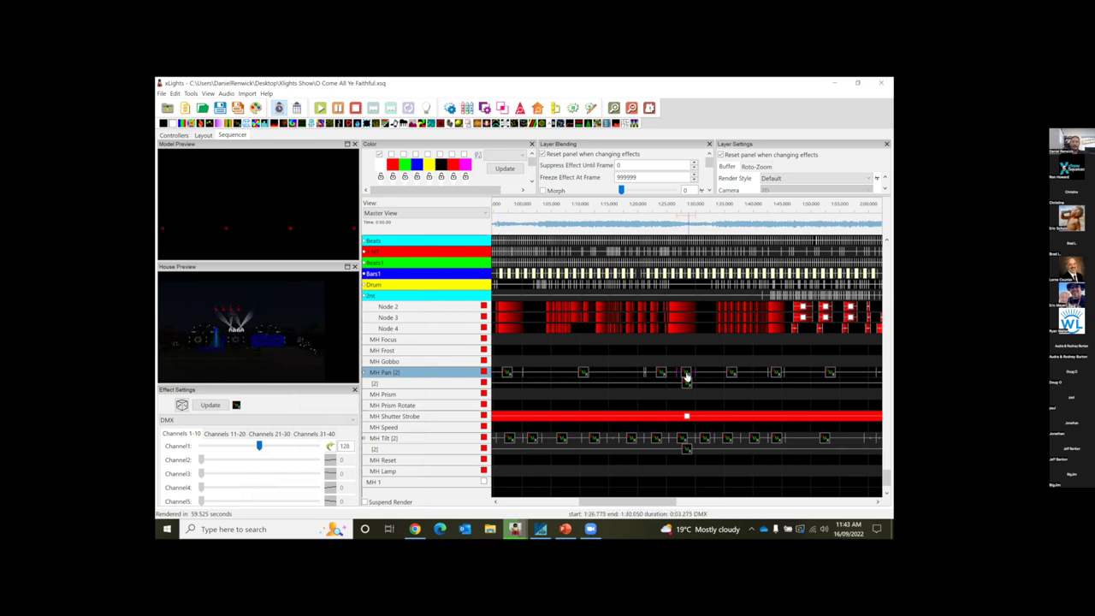
# - Give Channel1 of the MH Pan effect near 1:28 a ramp value curve from 128 to 70 with a time offset of 10
pyautogui.click(330, 446)
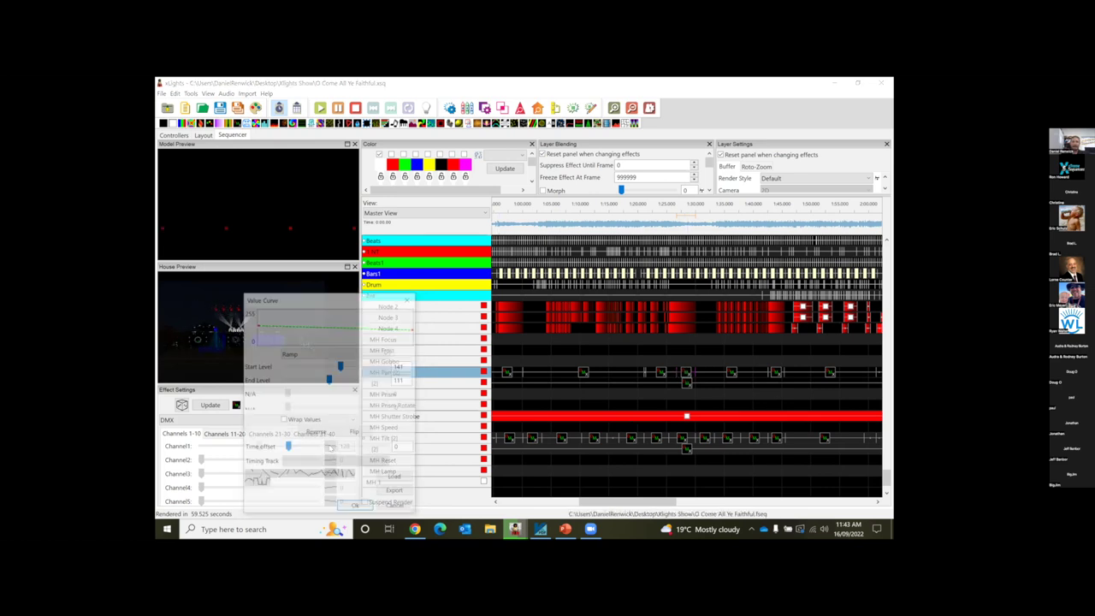
pyautogui.write('128')
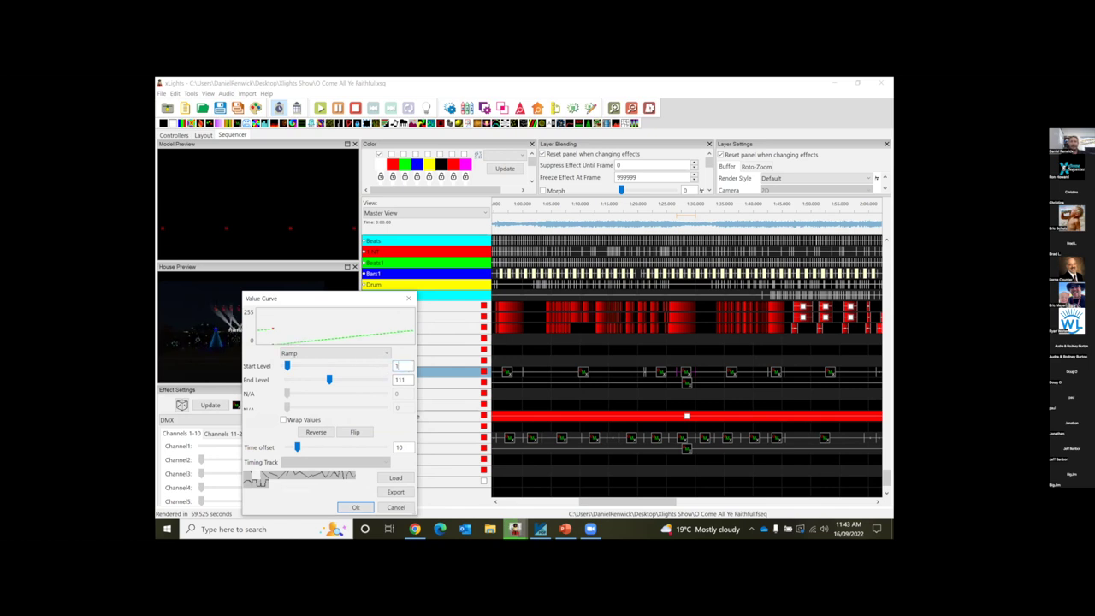
pyautogui.press('Tab')
pyautogui.write('70')
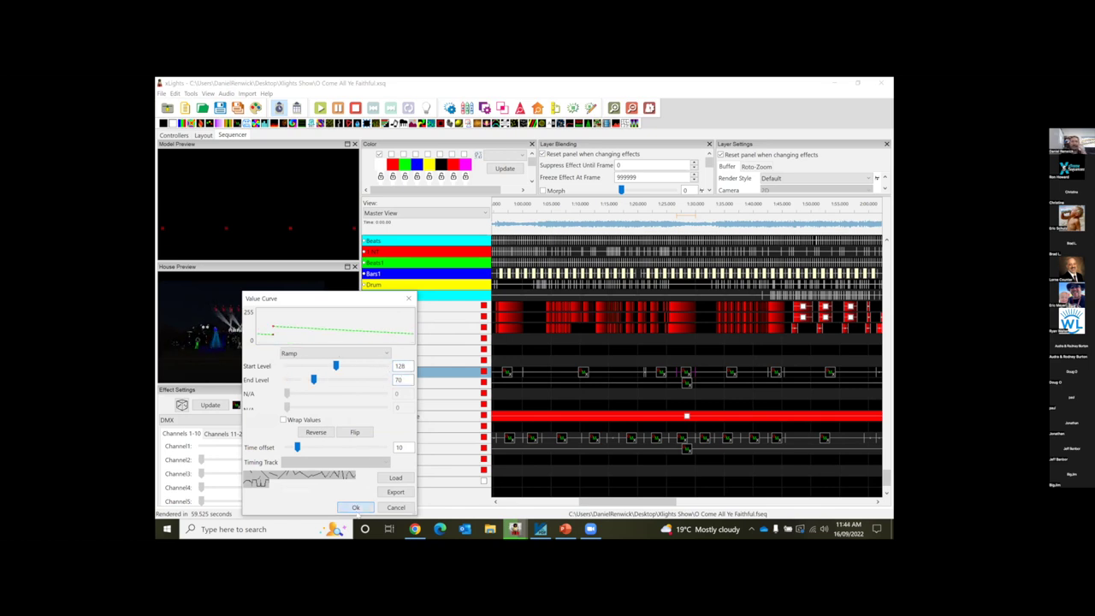
pyautogui.click(356, 508)
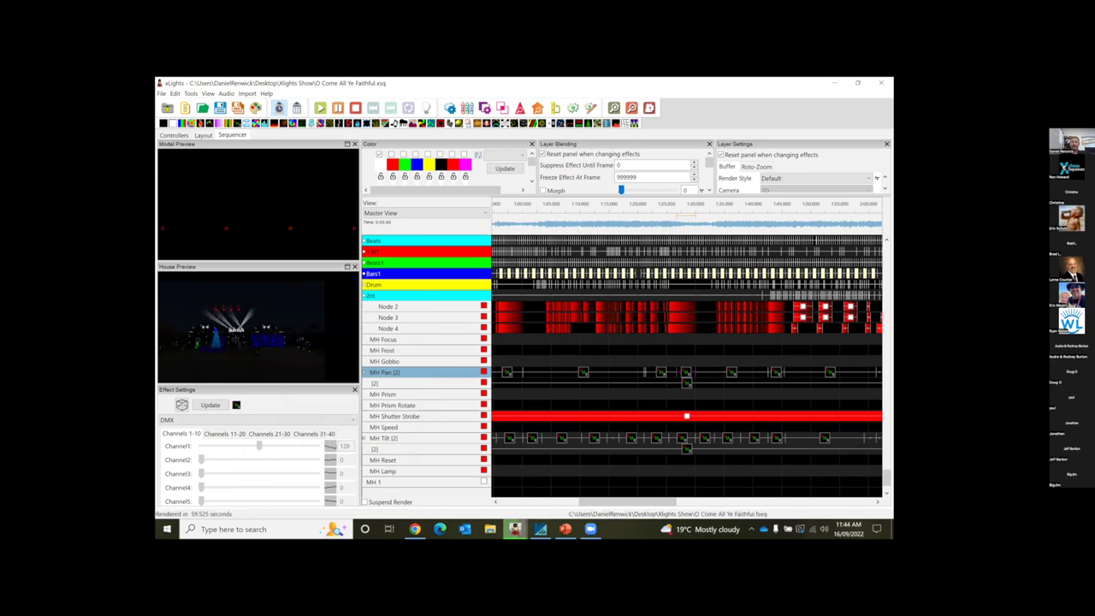
# - Look at the We Will Rock You Mix sequence again, and switch to the Home Alone Carol sequence
pyautogui.moveTo(514, 529)
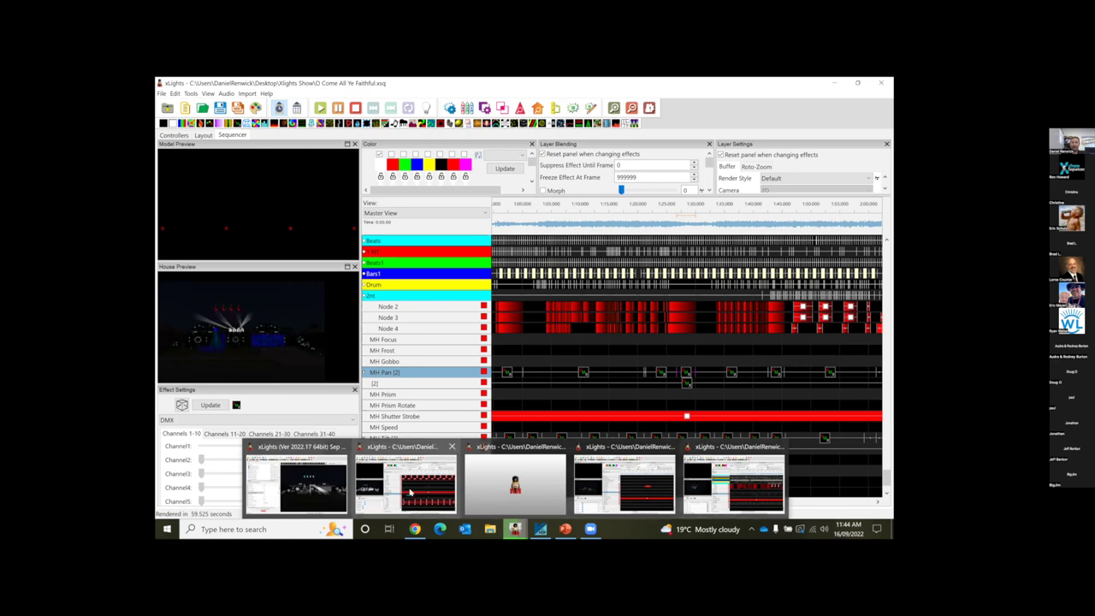
pyautogui.click(410, 492)
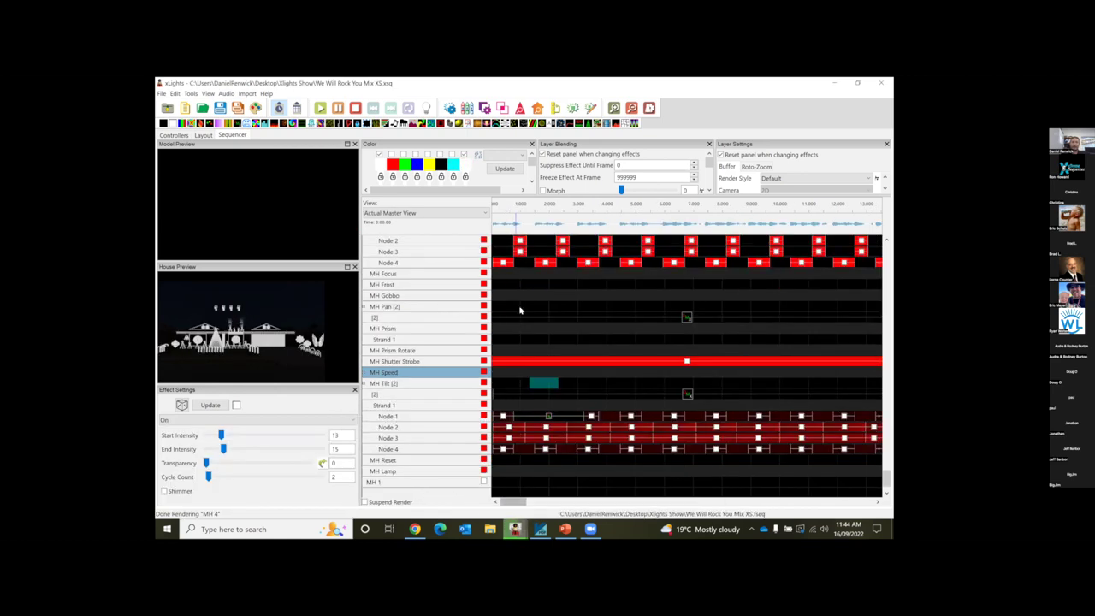
pyautogui.moveTo(515, 529)
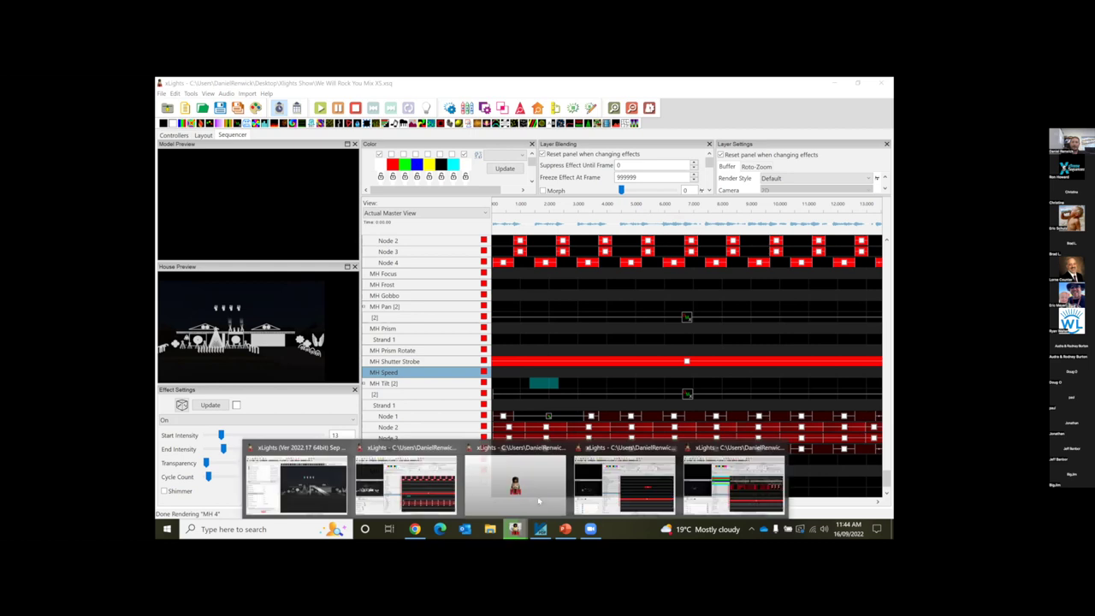
pyautogui.click(593, 487)
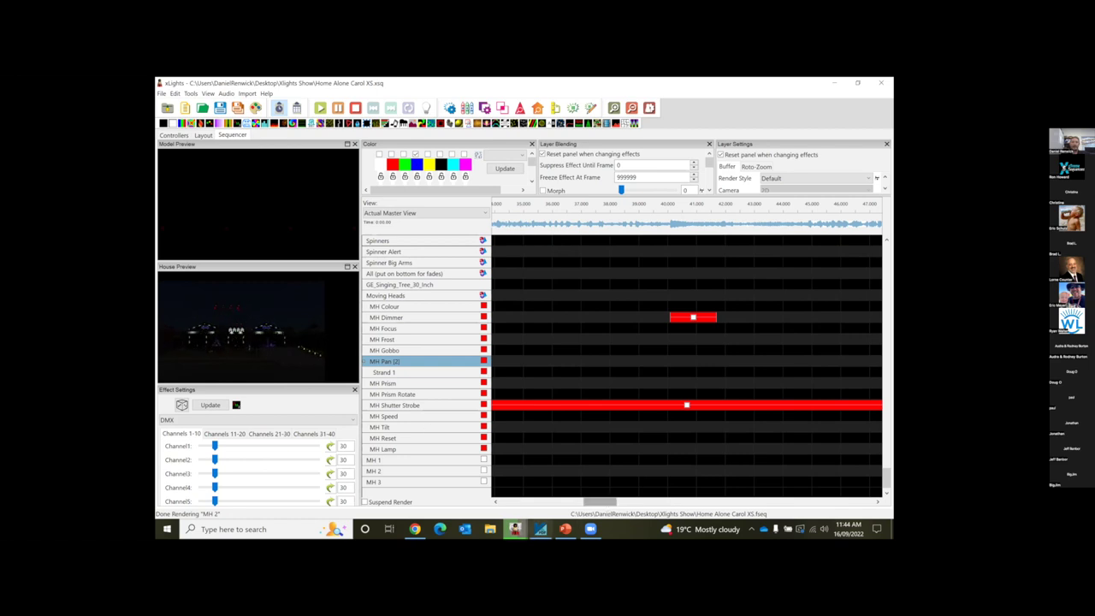
# - Switch to the O Come All Ye Faithful sequence and inspect the channel values of the MH Pan effect near 0:57
pyautogui.moveTo(516, 528)
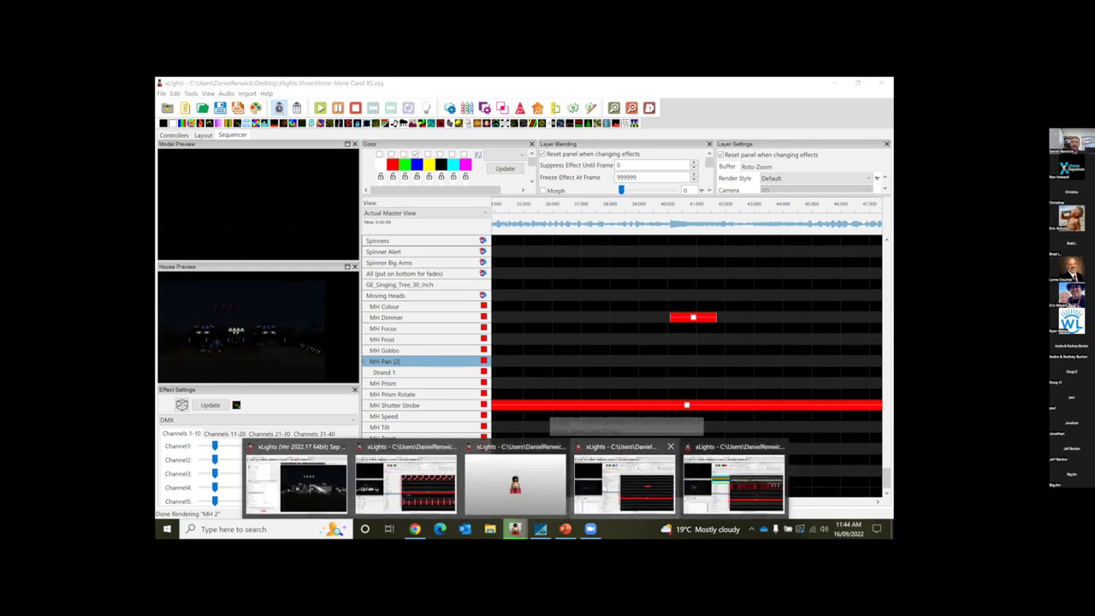
pyautogui.click(604, 487)
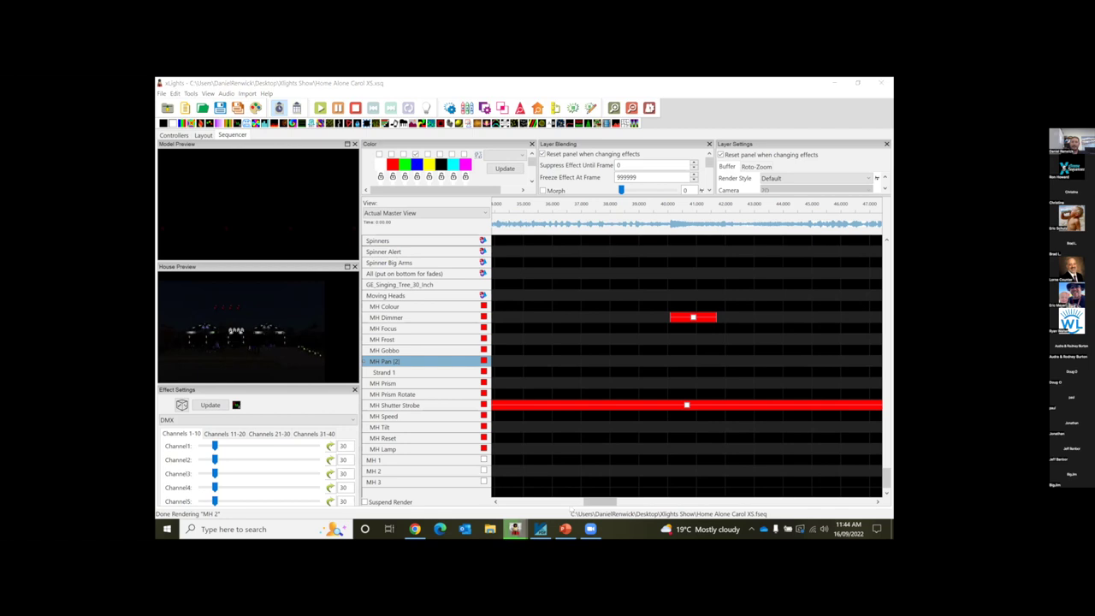
pyautogui.moveTo(515, 529)
pyautogui.click(616, 484)
pyautogui.click(509, 373)
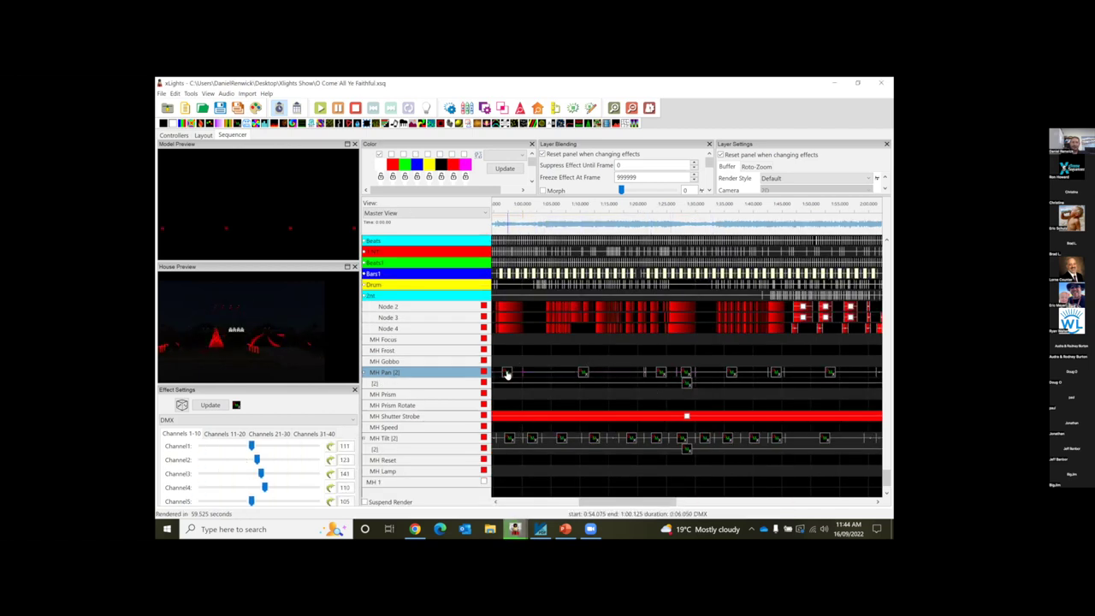
pyautogui.moveTo(639, 503); pyautogui.dragTo(578, 503)
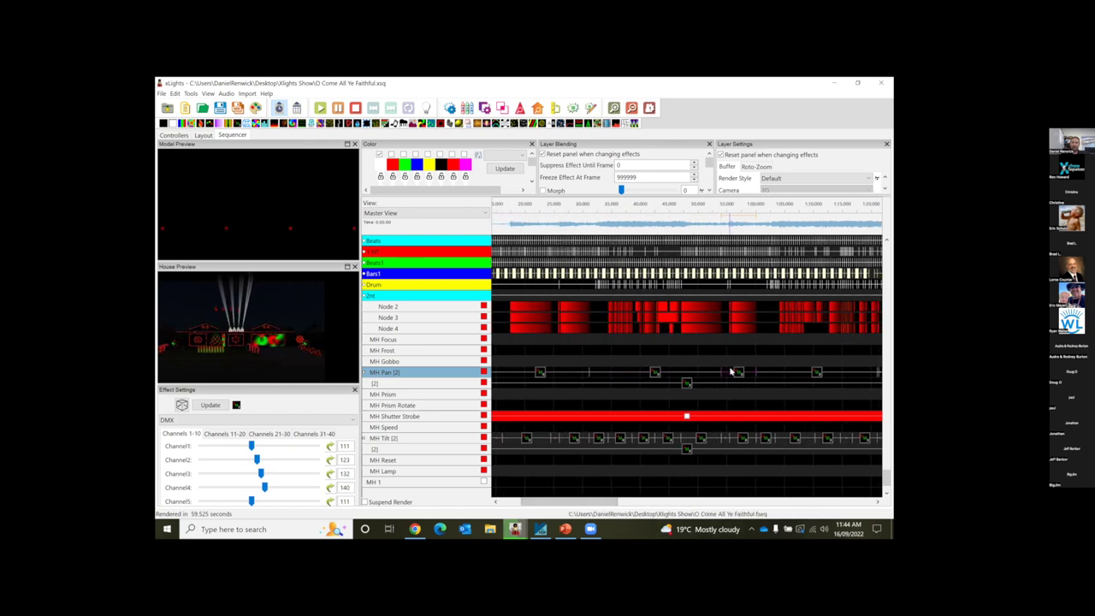
pyautogui.click(731, 374)
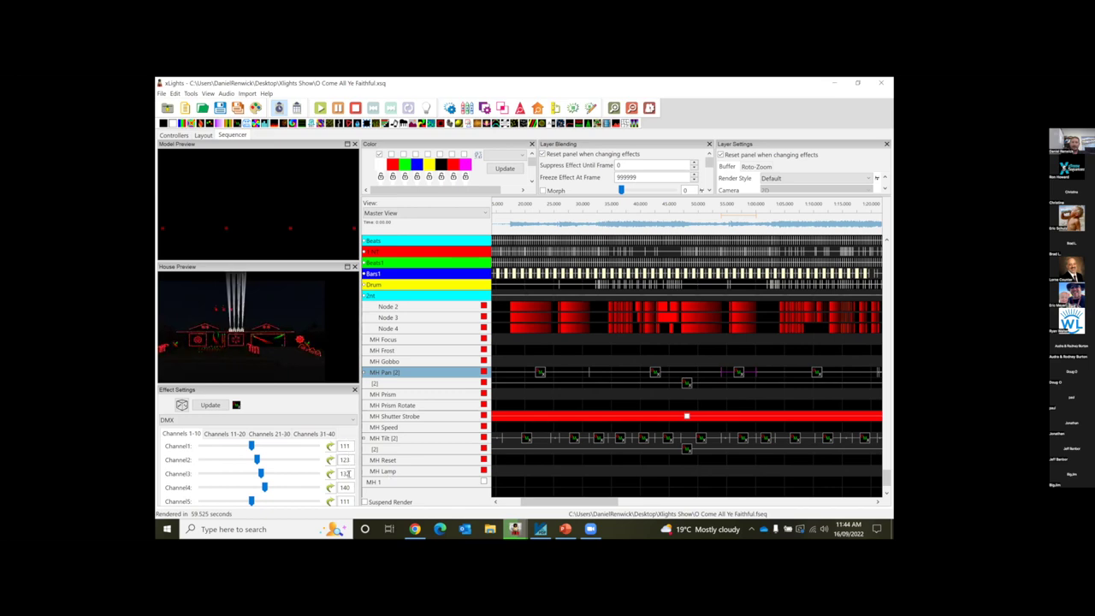
# - Look at the moving head limitations slide in PowerPoint and the DMX values in the Moving Heads Manual PDF, and return to xLights
pyautogui.click(564, 529)
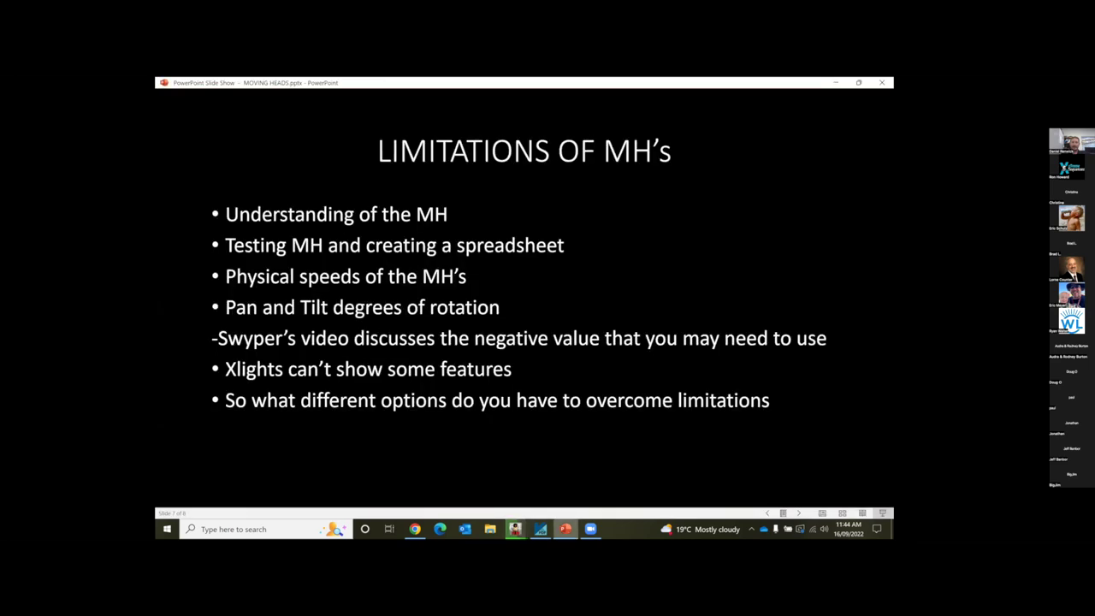
pyautogui.click(564, 528)
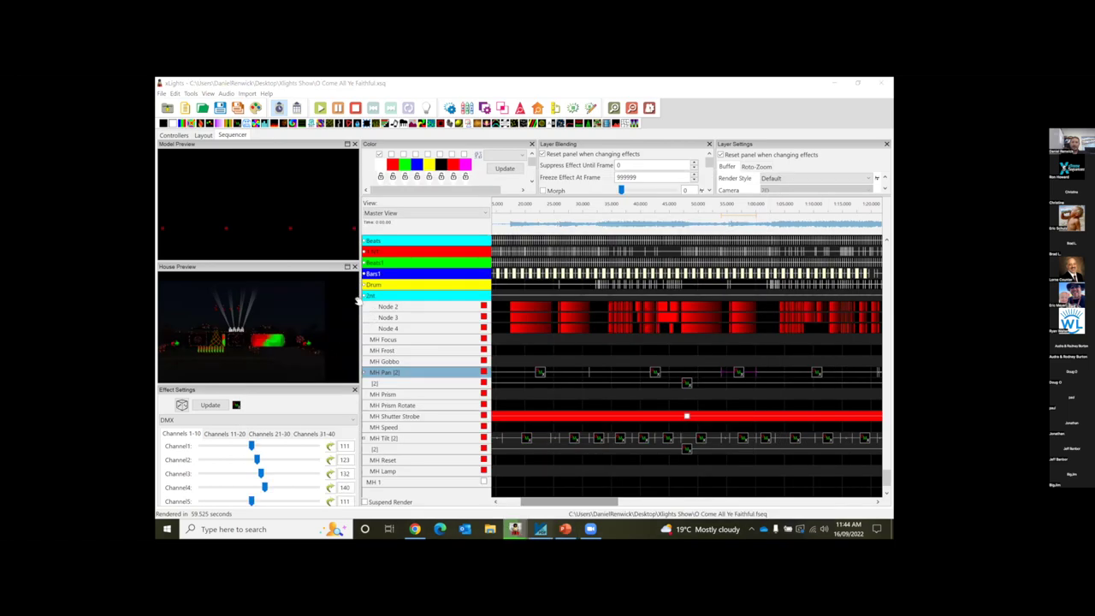
pyautogui.click(515, 529)
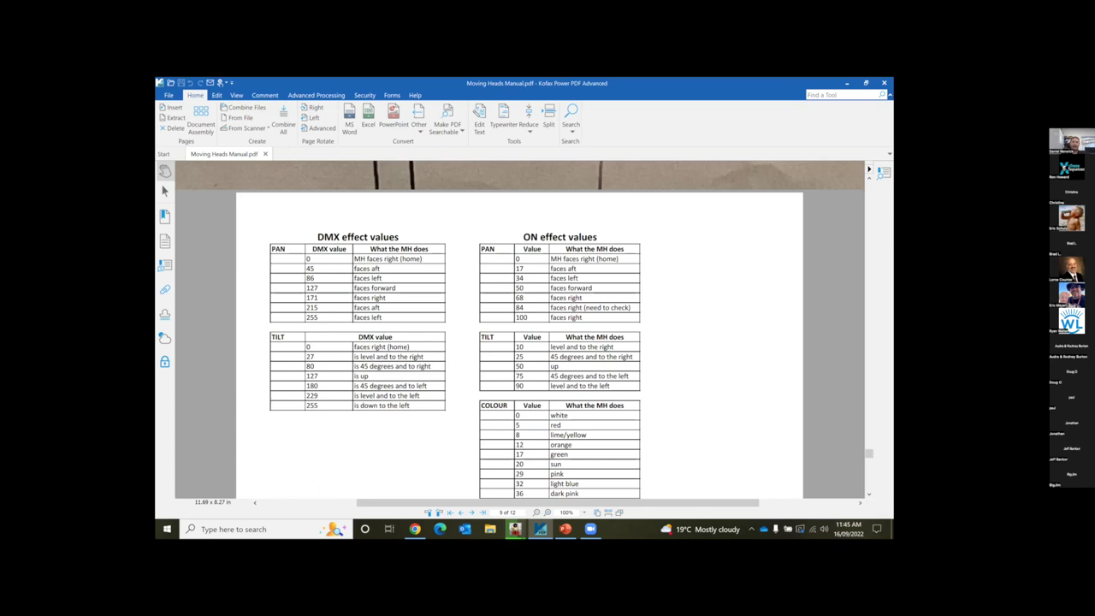
pyautogui.click(540, 529)
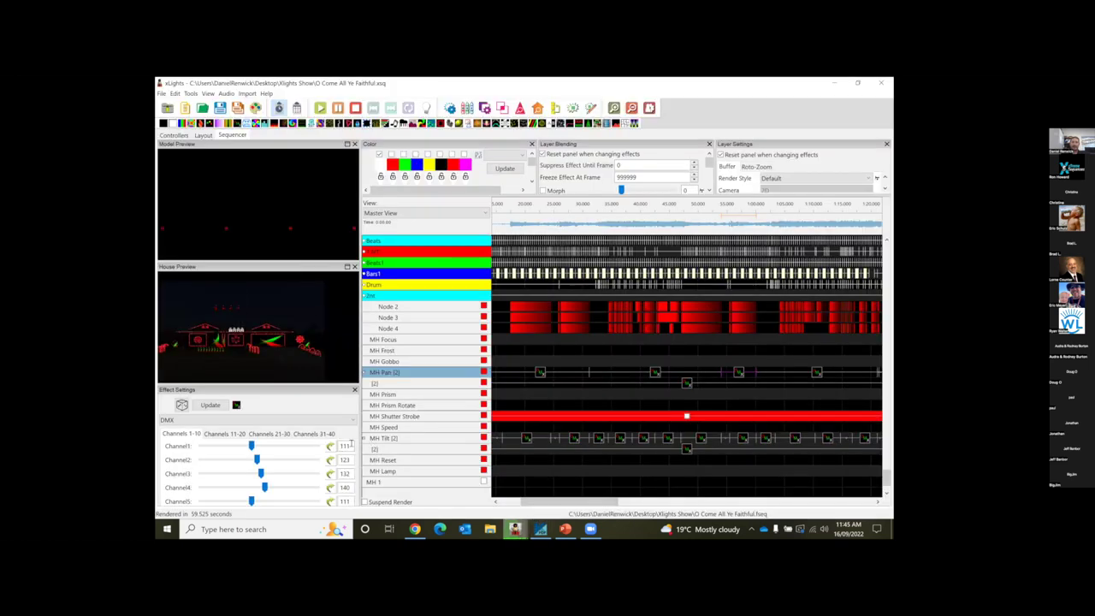
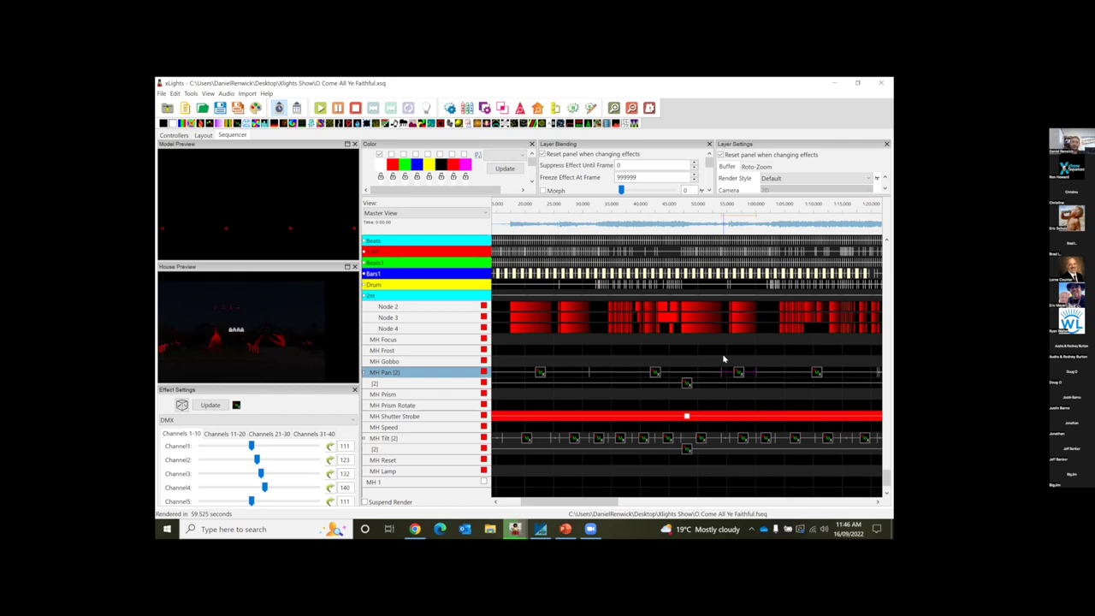
# - Set Channel1 of the MH Pan effect near 0:57 to 90
pyautogui.moveTo(559, 504); pyautogui.dragTo(585, 504)
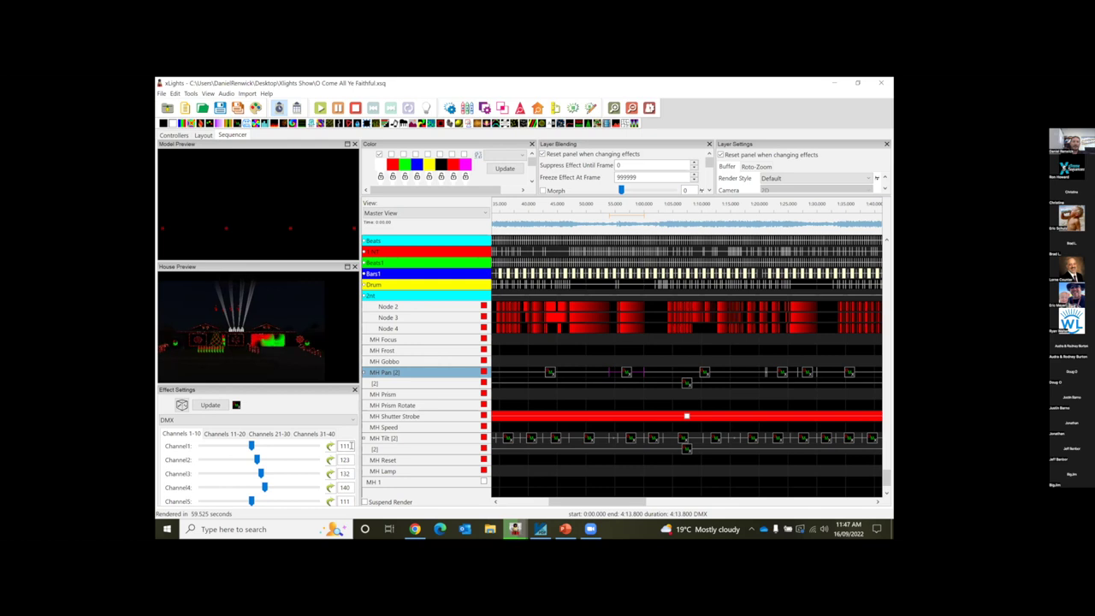
pyautogui.doubleClick(346, 446)
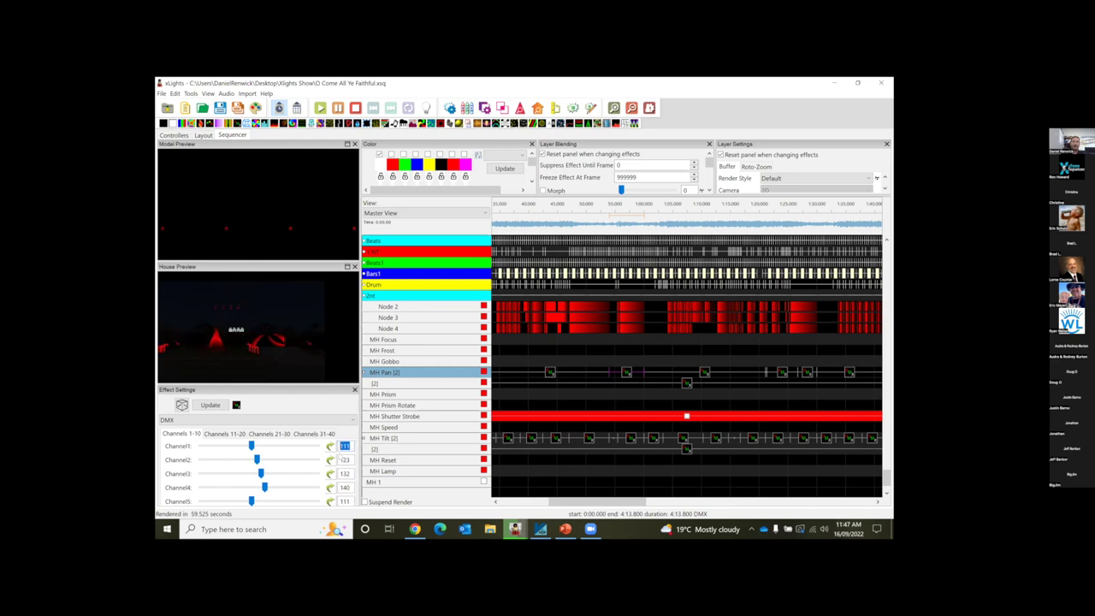
pyautogui.write('90')
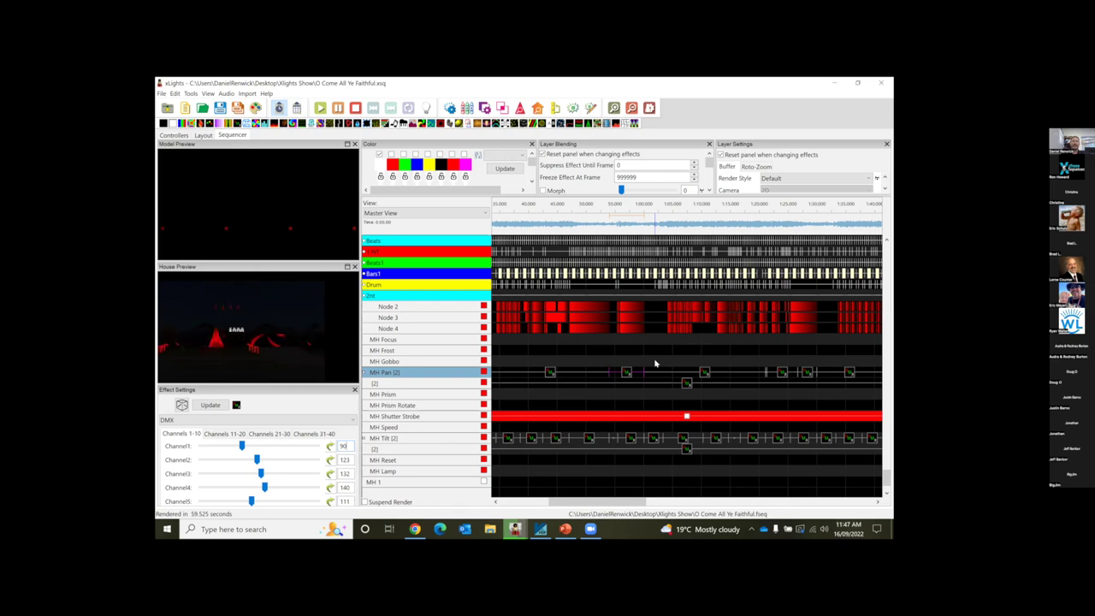
# - Review the MH Pan effects near 1:10, 1:24 and 1:28, and glance at the GitHub issue on remapping DMX channels in Chrome
pyautogui.click(703, 377)
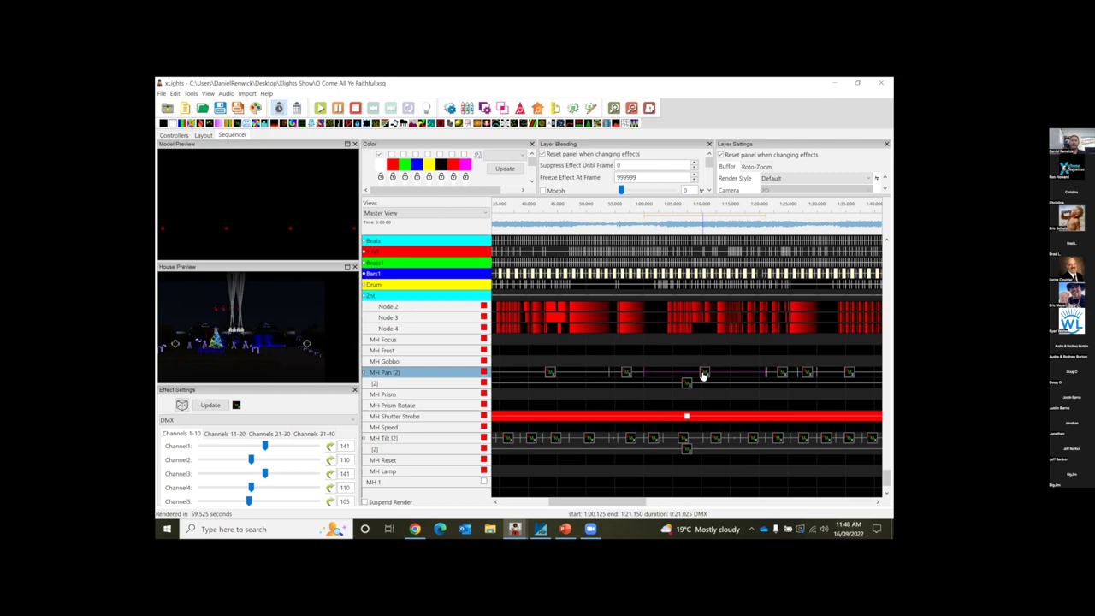
pyautogui.click(415, 528)
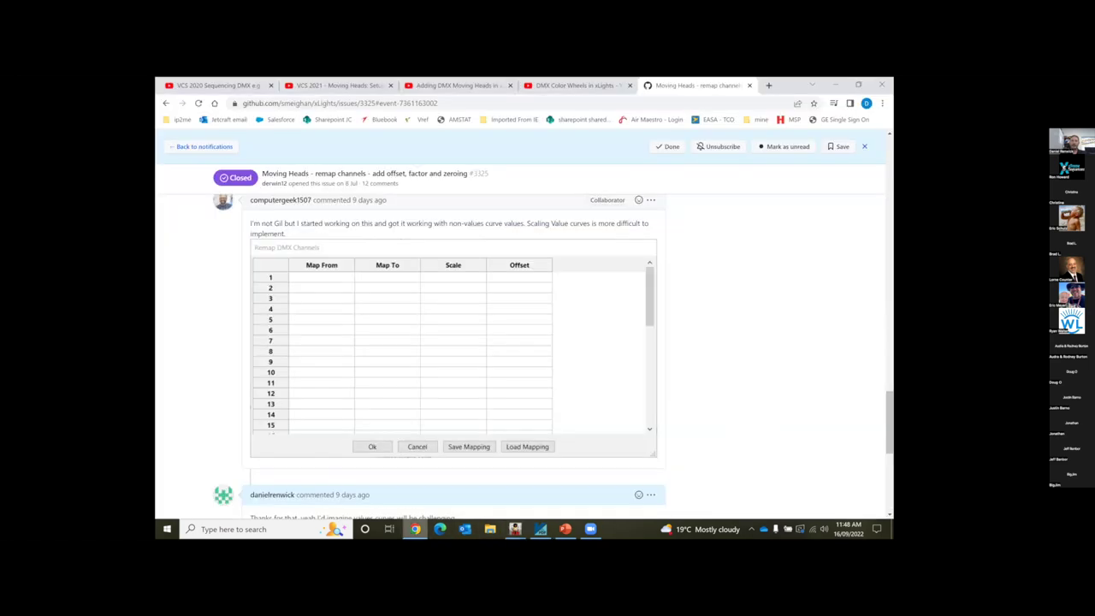
pyautogui.click(835, 83)
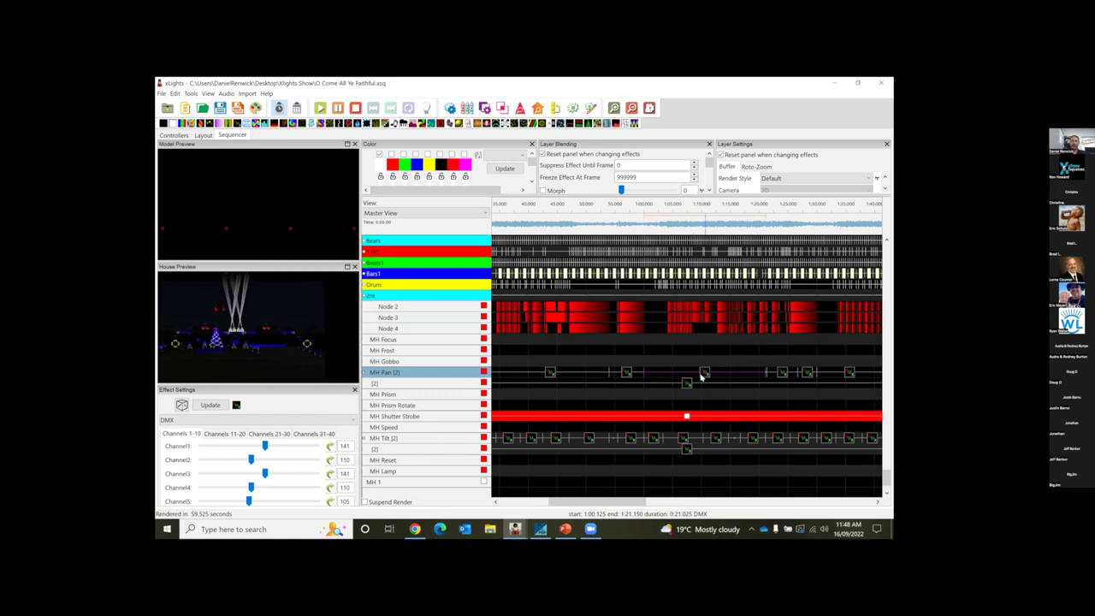
pyautogui.click(778, 373)
pyautogui.click(796, 374)
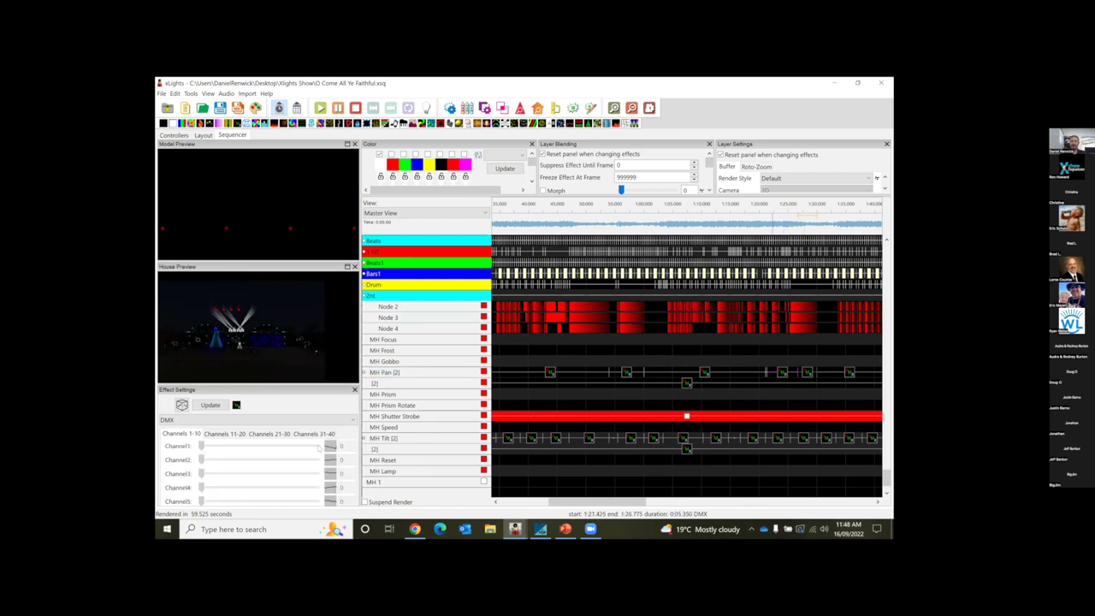
# - Set Channel1 of the MH Pan effect near 1:10 to 129
pyautogui.click(707, 376)
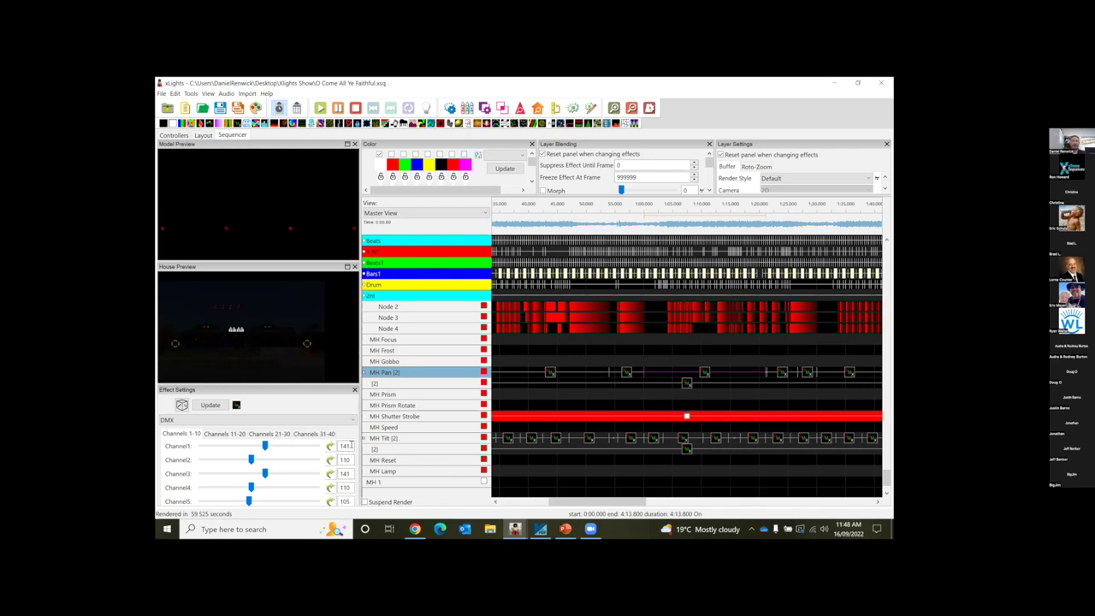
pyautogui.doubleClick(345, 445)
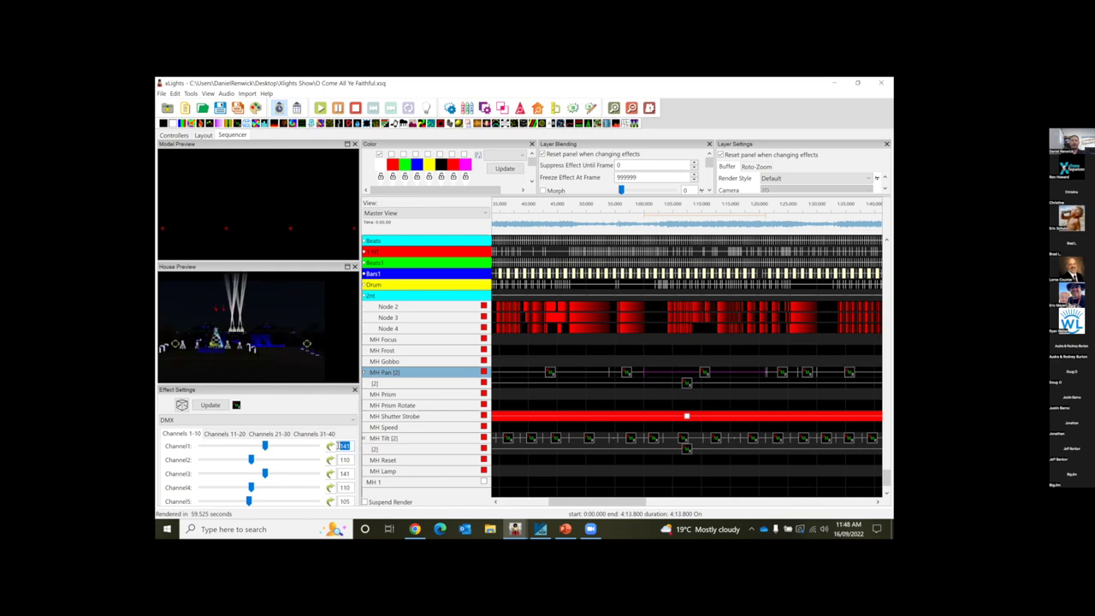
pyautogui.write('125')
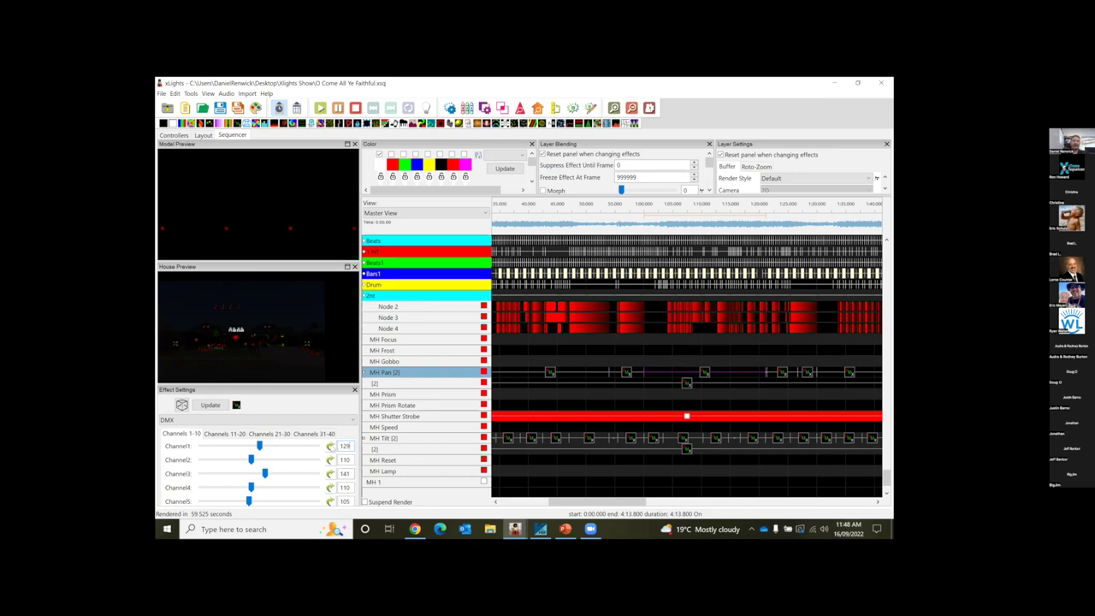
# - Look at the Remap DMX Channels issue in Chrome again, and expand MH Pan down to its Strand 1 nodes in xLights
pyautogui.click(415, 529)
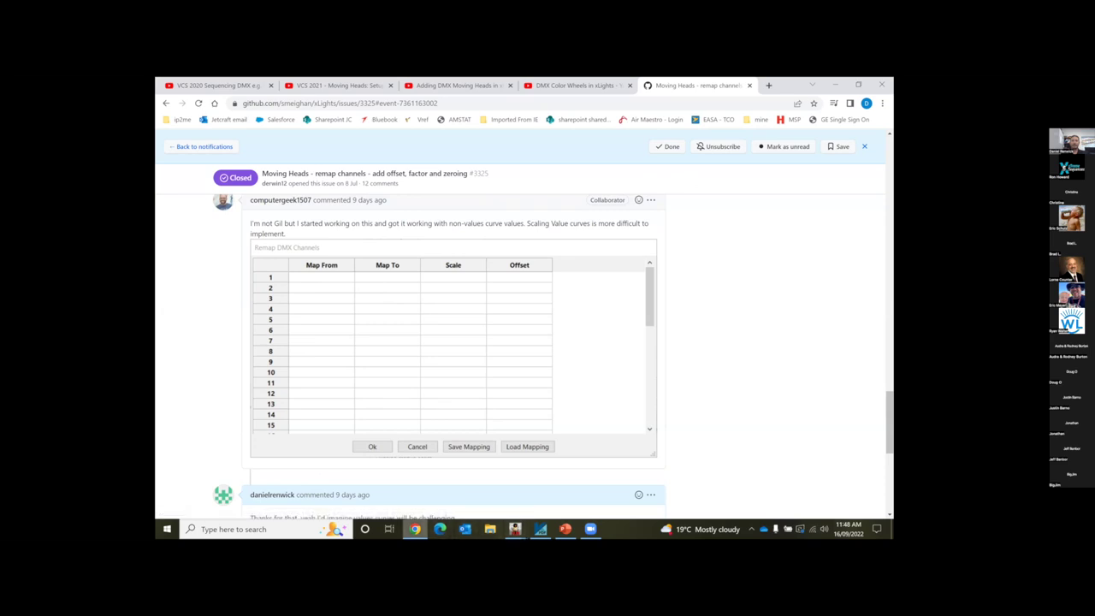
pyautogui.moveTo(415, 529)
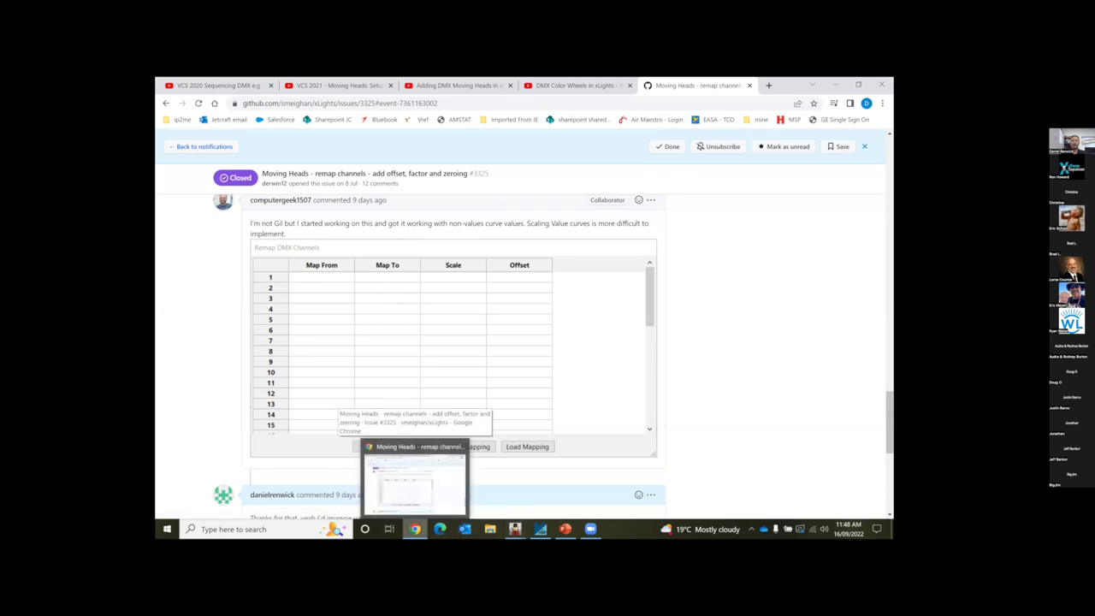
pyautogui.click(415, 529)
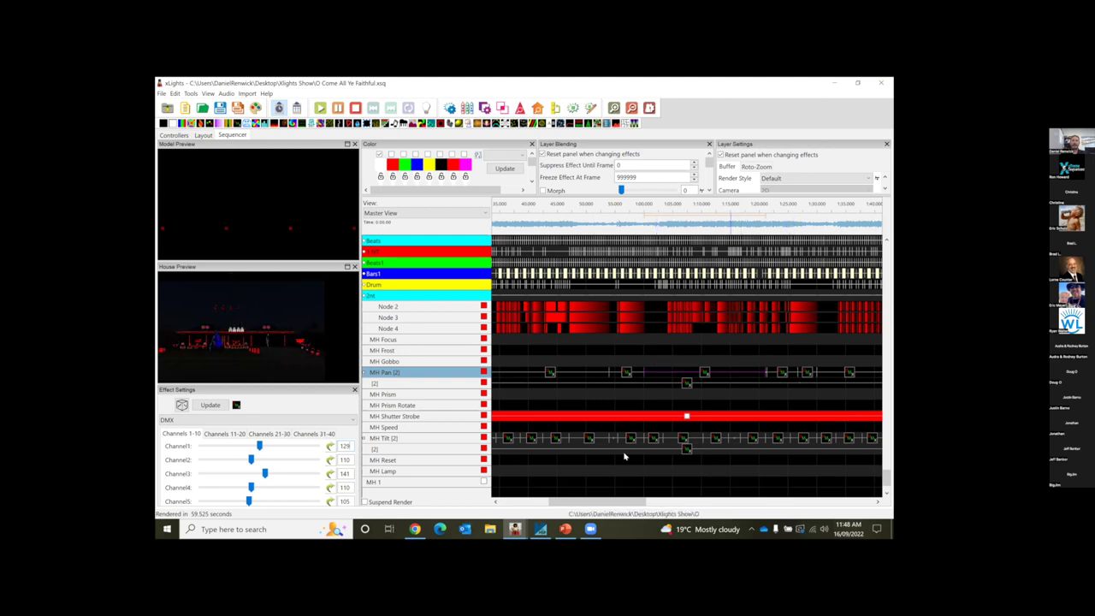
pyautogui.click(448, 383)
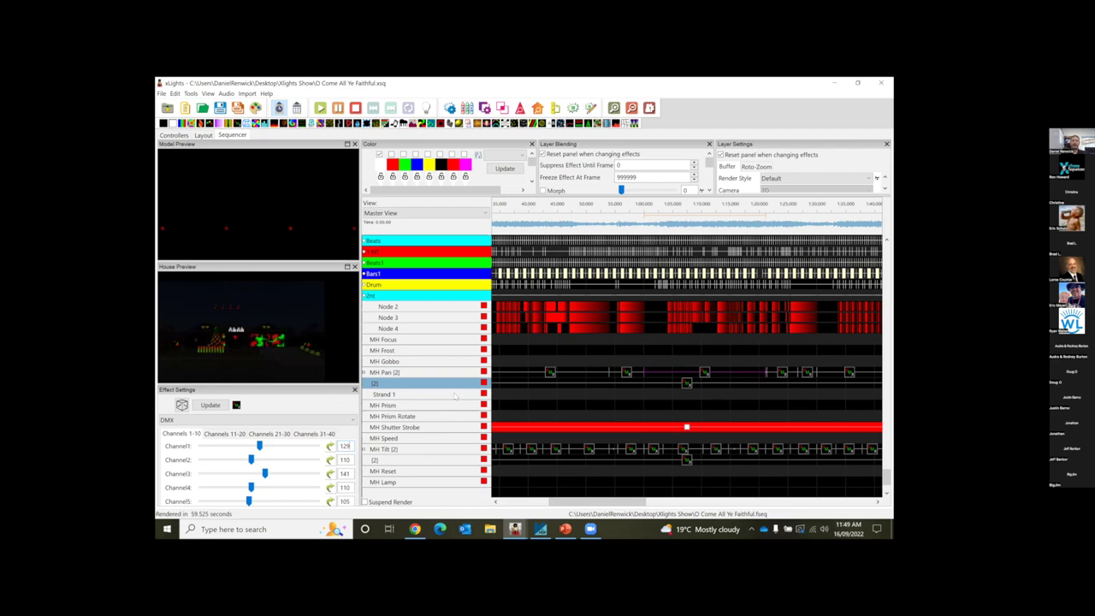
pyautogui.click(455, 396)
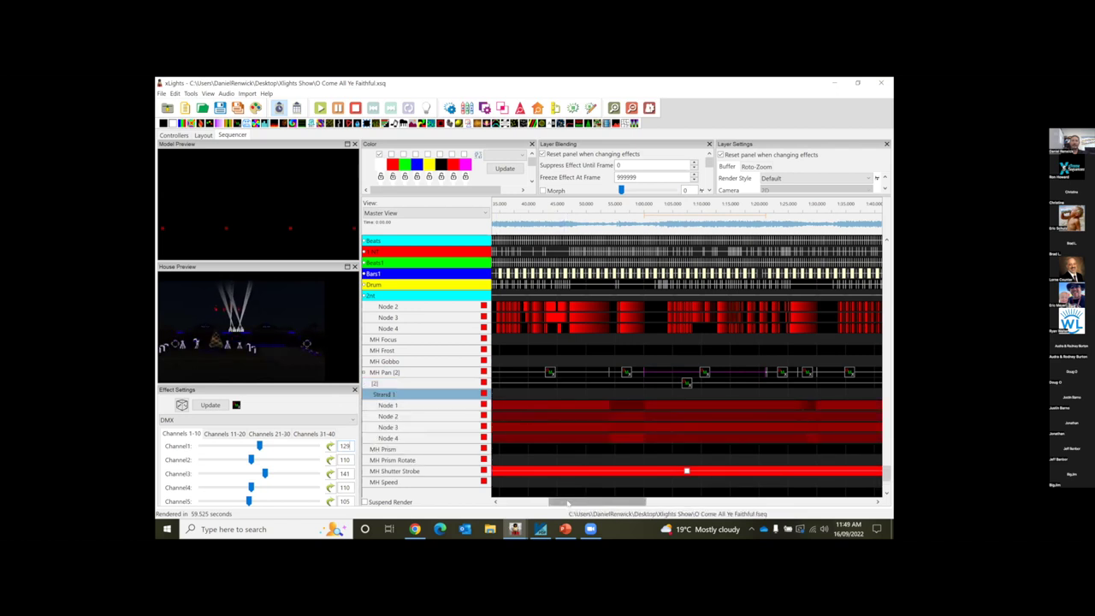
# - Shorten the MH Pan effect near 1:10 to end at about 1:18, and fill the gap after it with a DMX effect
pyautogui.moveTo(569, 503); pyautogui.dragTo(606, 504)
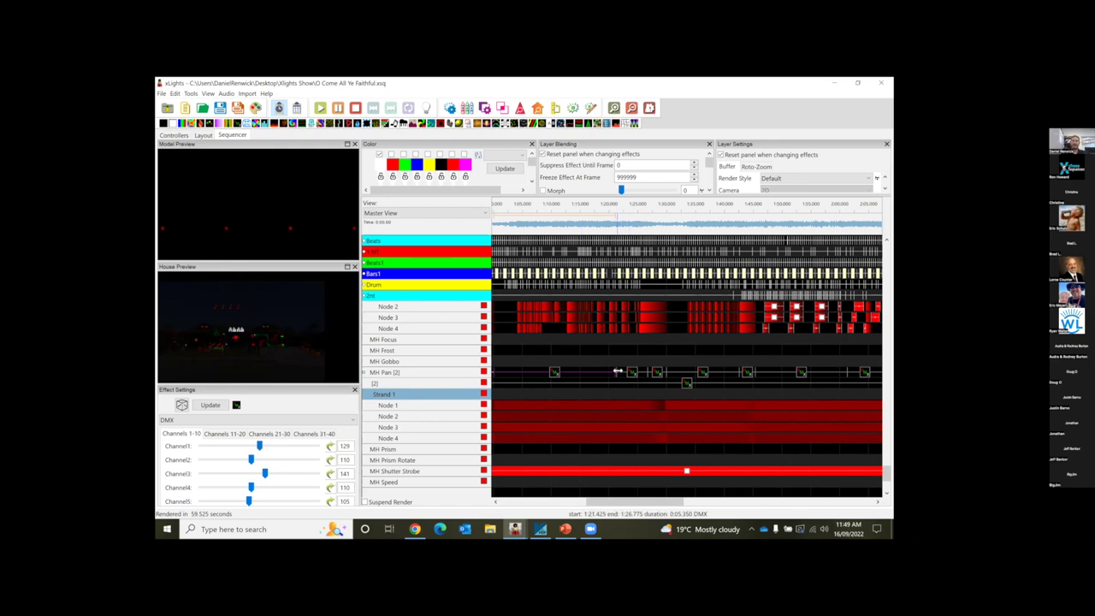
pyautogui.moveTo(614, 369); pyautogui.dragTo(601, 374)
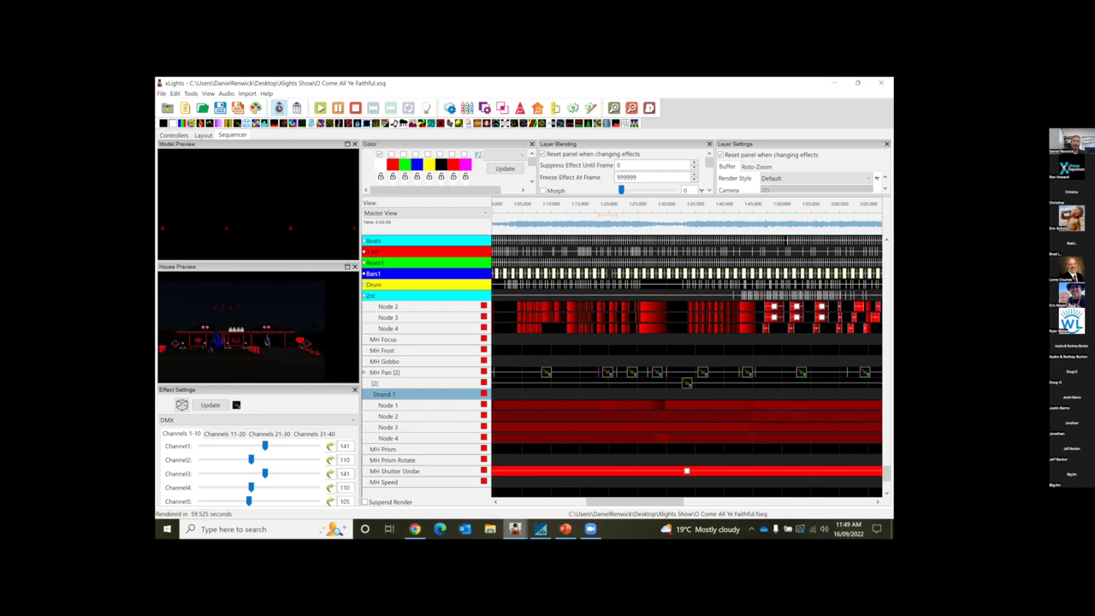
# - Look at the MH Tilt rows in the We Will Rock You Mix sequence, and switch to the Home Alone Carol sequence
pyautogui.moveTo(515, 528)
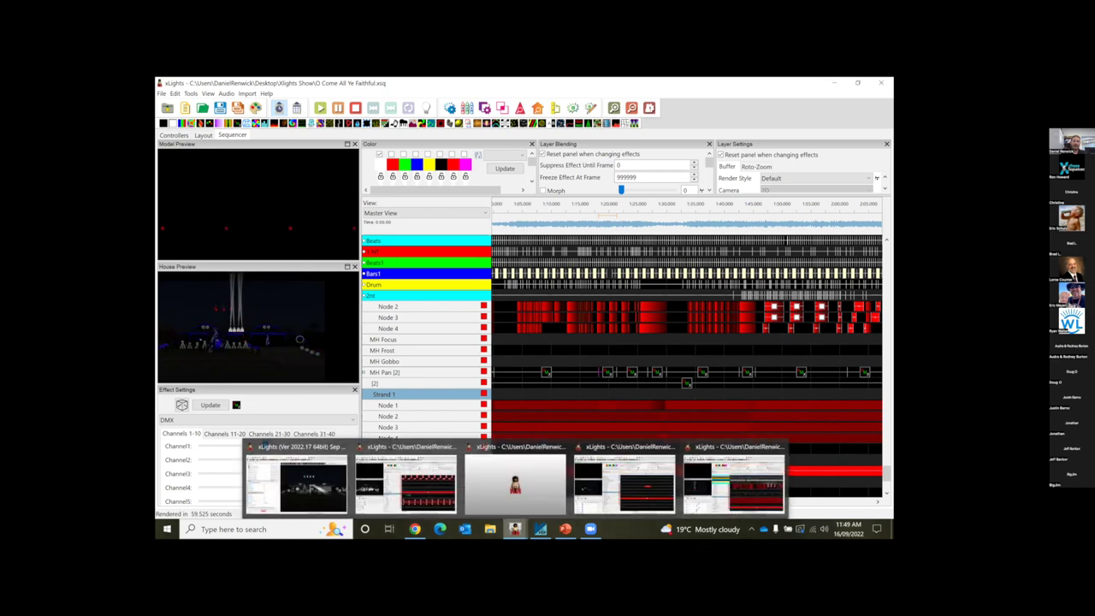
pyautogui.click(405, 483)
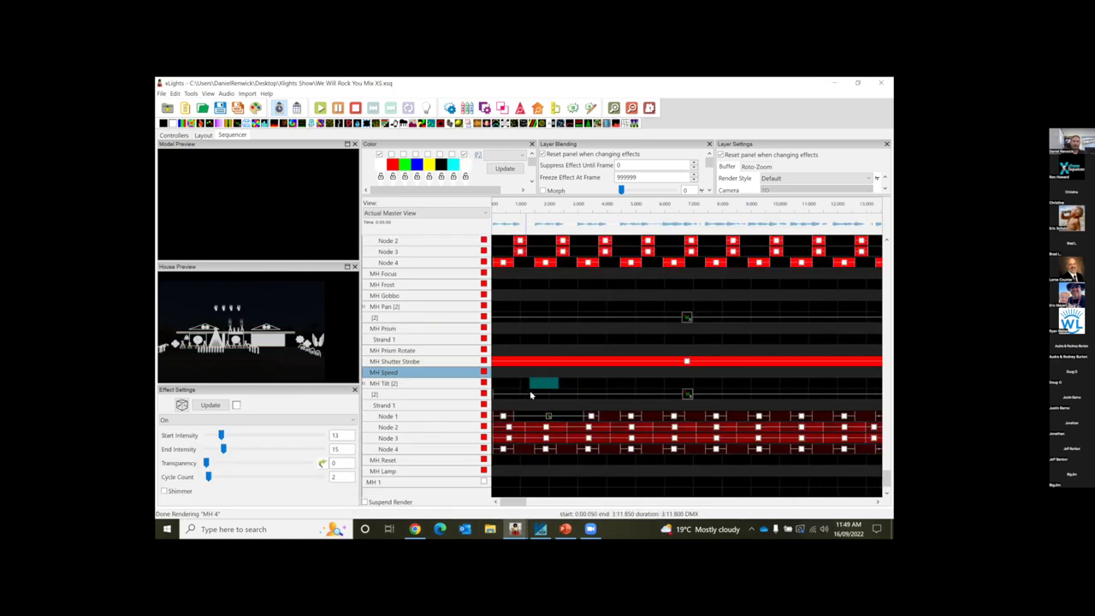
pyautogui.moveTo(515, 529)
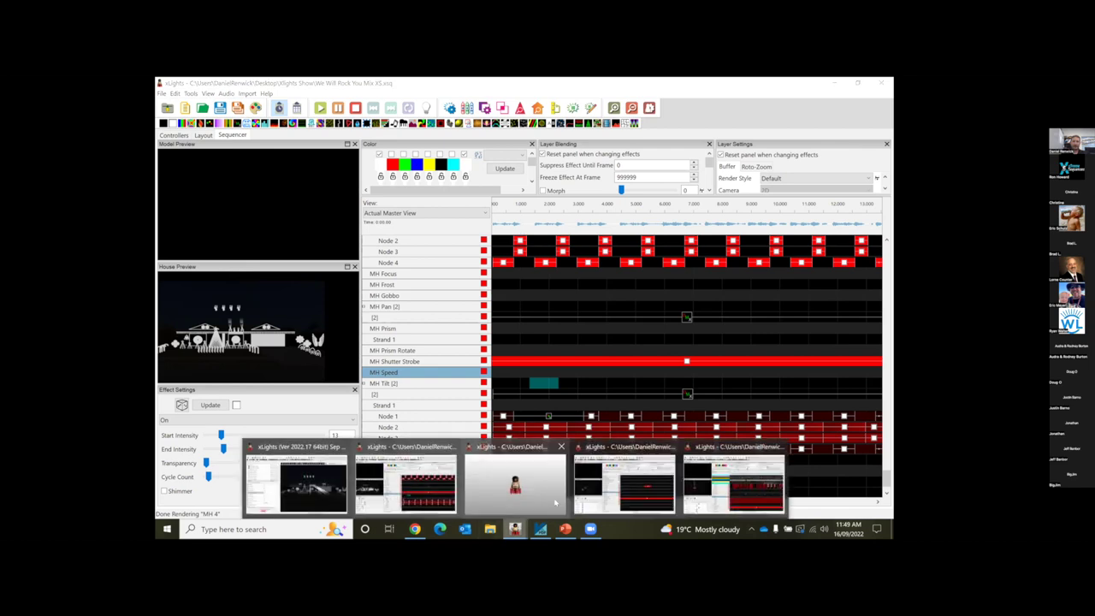
pyautogui.click(547, 504)
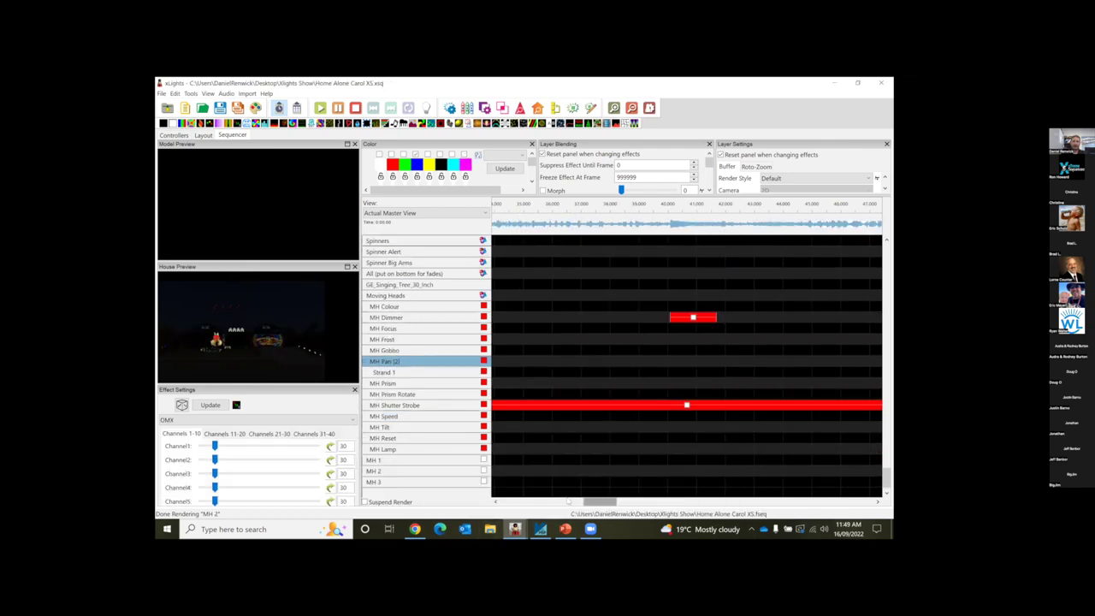
# - Examine the MH 1 Shockwave effect near 0:07 and the MH Frost On effect near 0:08 in the Home Alone Carol sequence
pyautogui.click(567, 500)
pyautogui.click(561, 502)
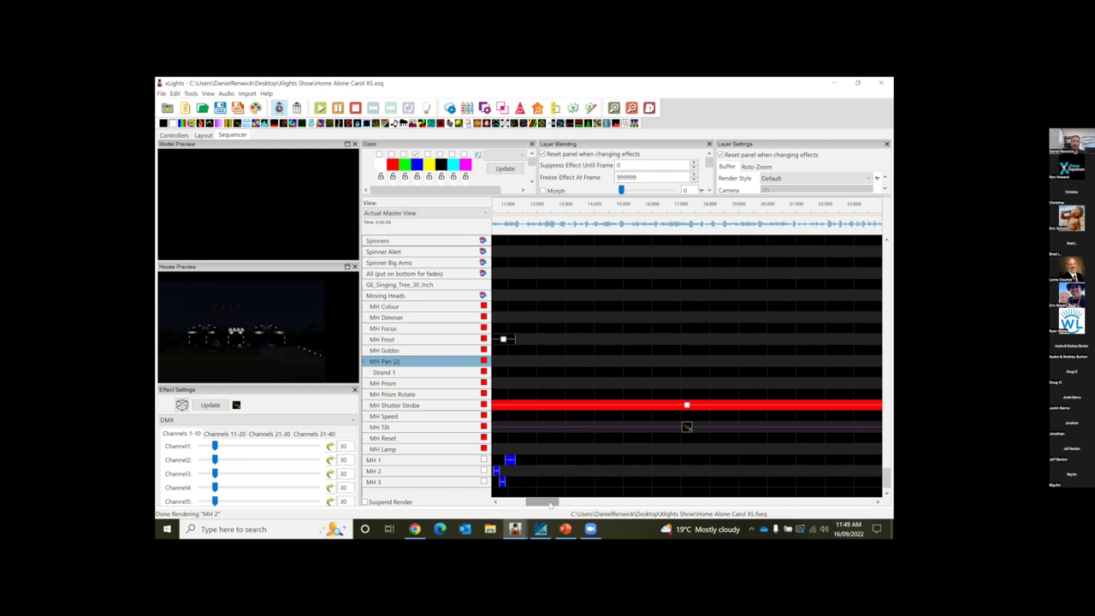
pyautogui.moveTo(550, 504); pyautogui.dragTo(540, 504)
pyautogui.click(532, 459)
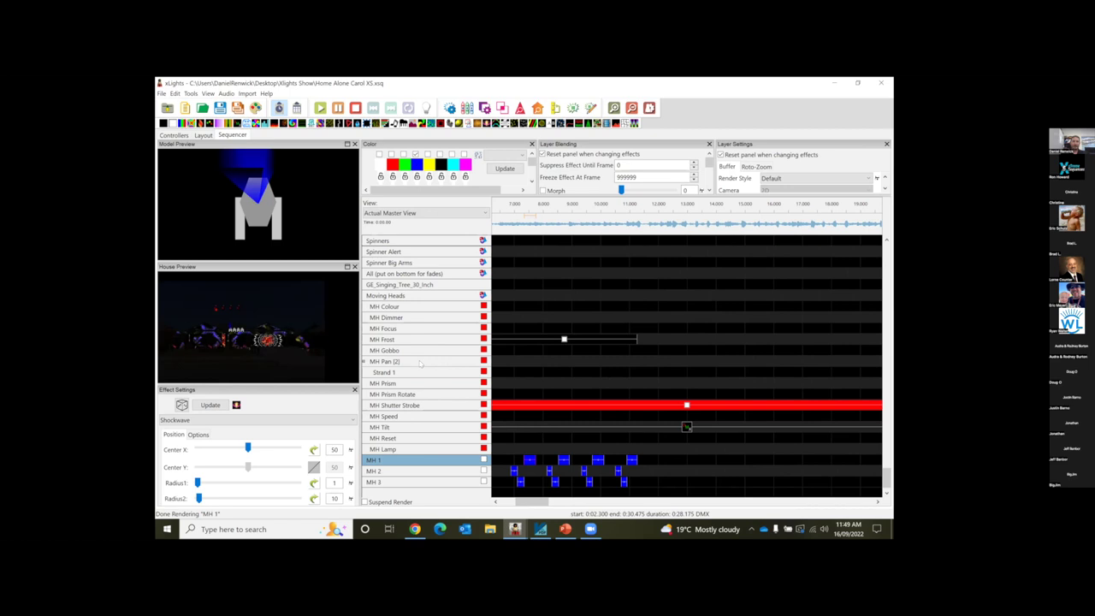
pyautogui.click(563, 340)
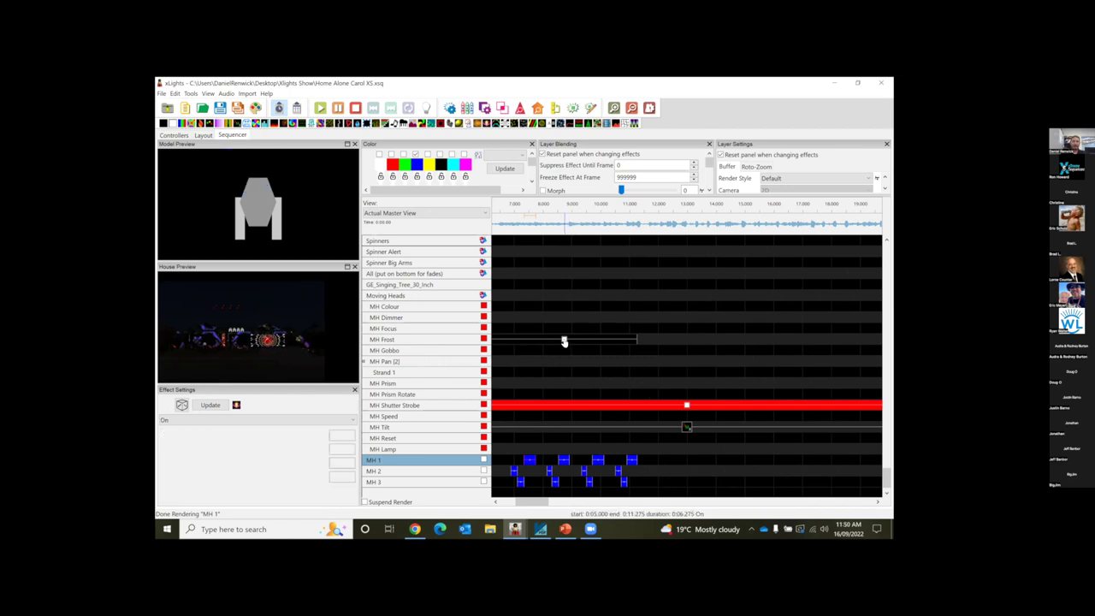
pyautogui.click(529, 462)
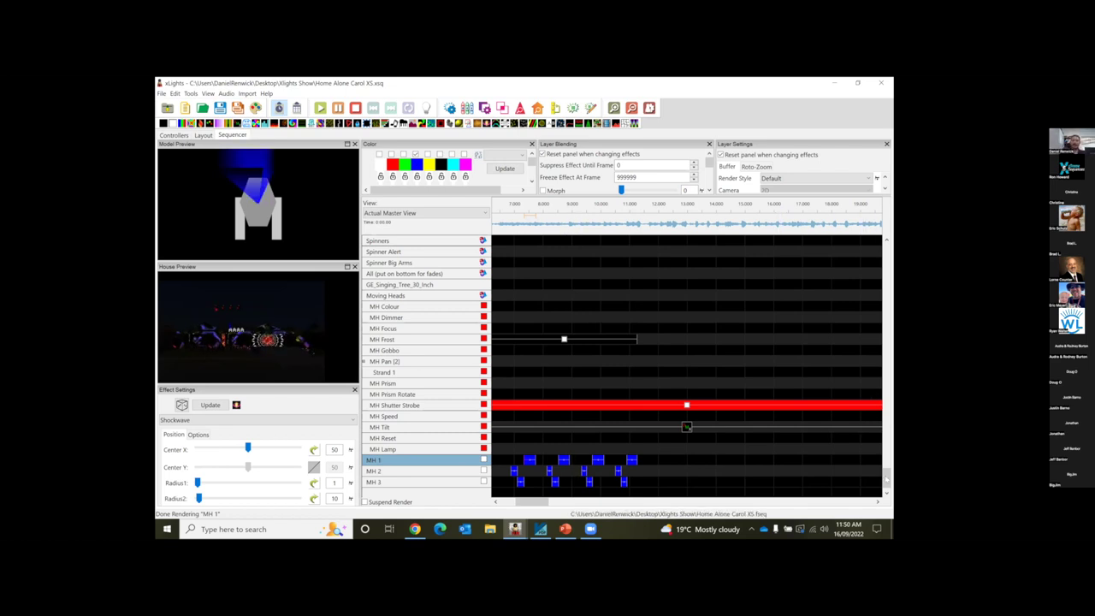
# - Check the MH 4 Shockwave effect near 0:07, and add an On effect to MH Colour spanning about 0:05.8 to 0:11.9
pyautogui.scroll(-1, 888, 479)
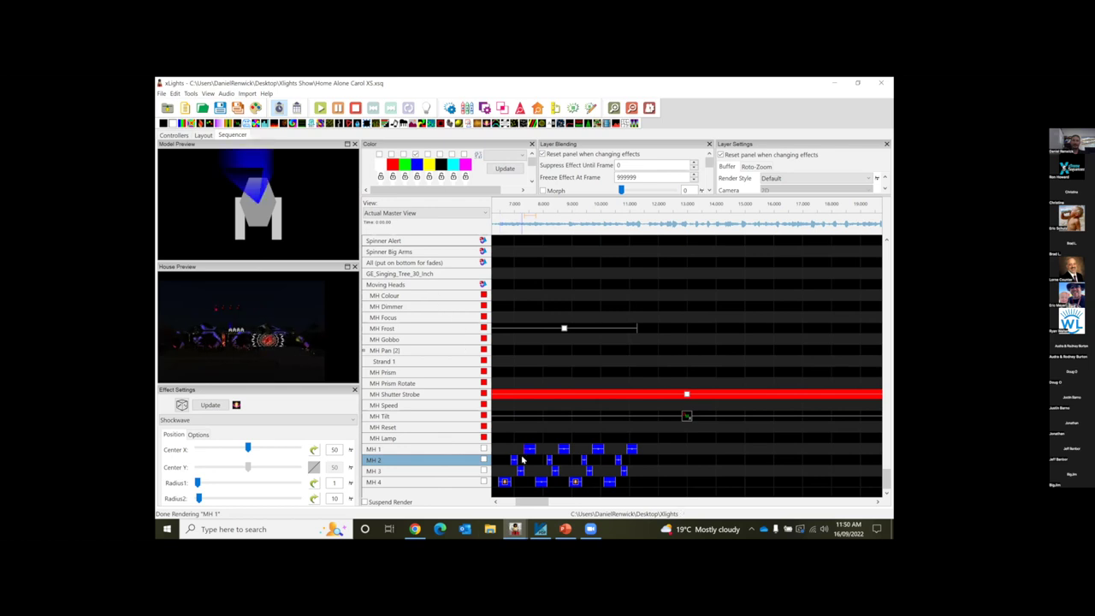
pyautogui.click(505, 483)
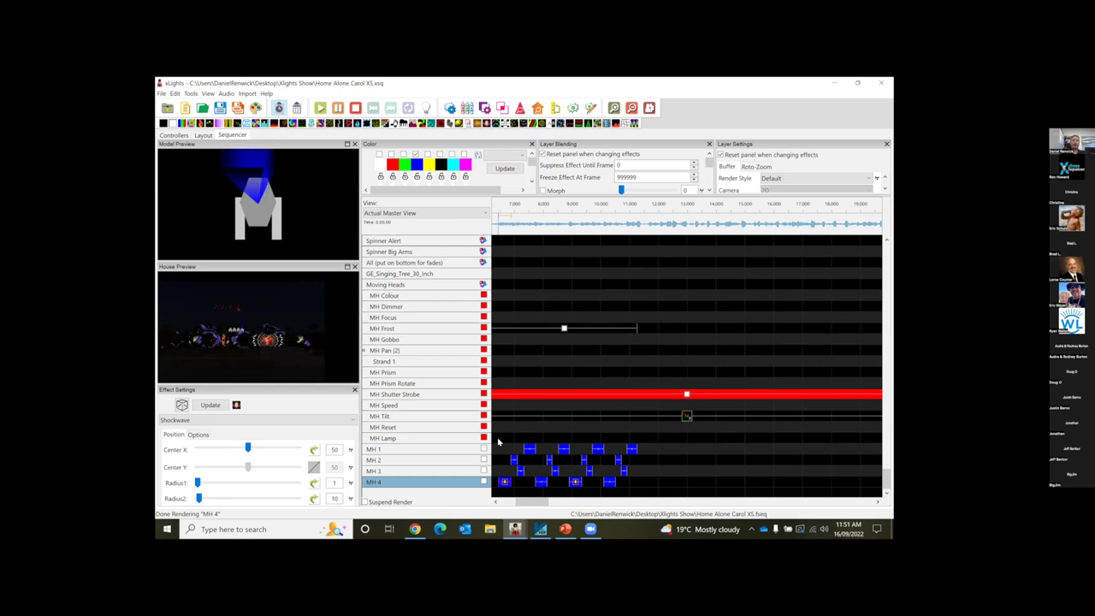
pyautogui.press('space')
pyautogui.moveTo(473, 305); pyautogui.dragTo(655, 297)
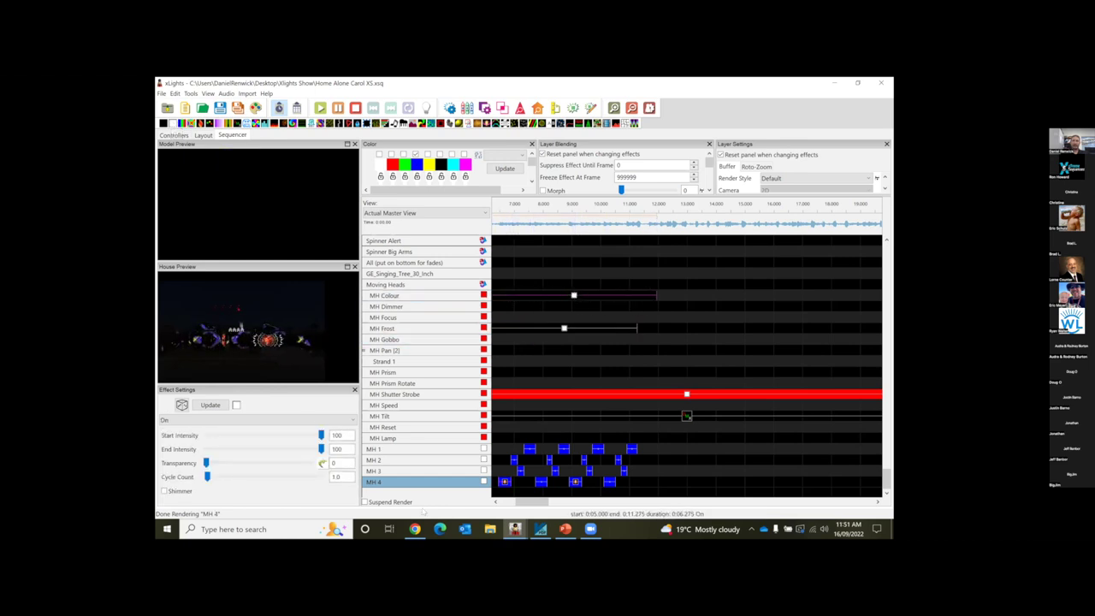
# - Look up the ON effect colour values in Moving Heads Manual.pdf, and set the MH Colour effect's start and end intensity to 40
pyautogui.click(540, 528)
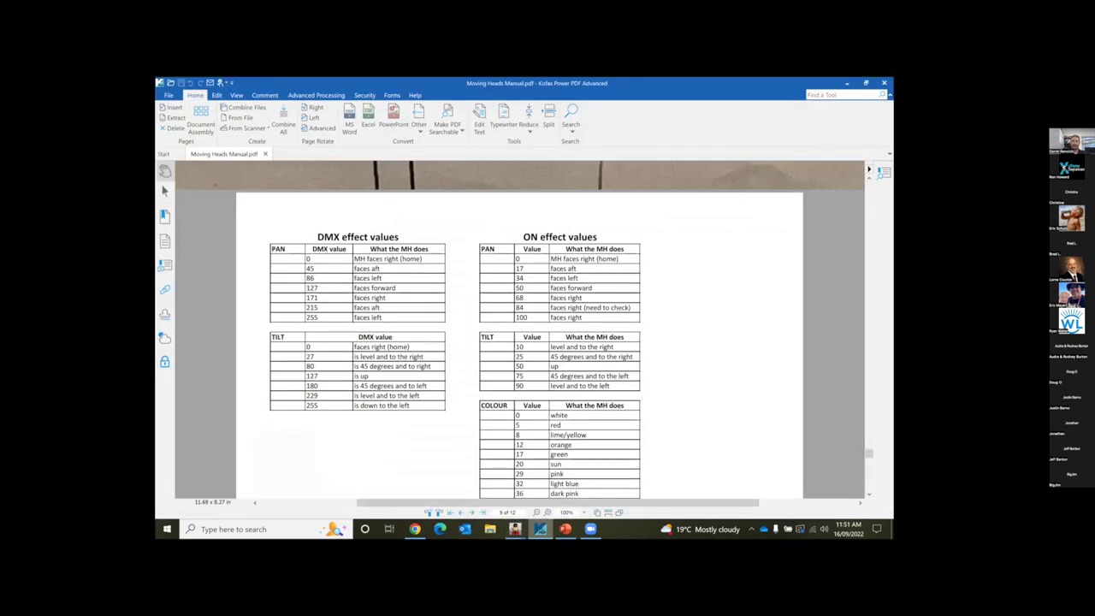
pyautogui.scroll(-2, 578, 486)
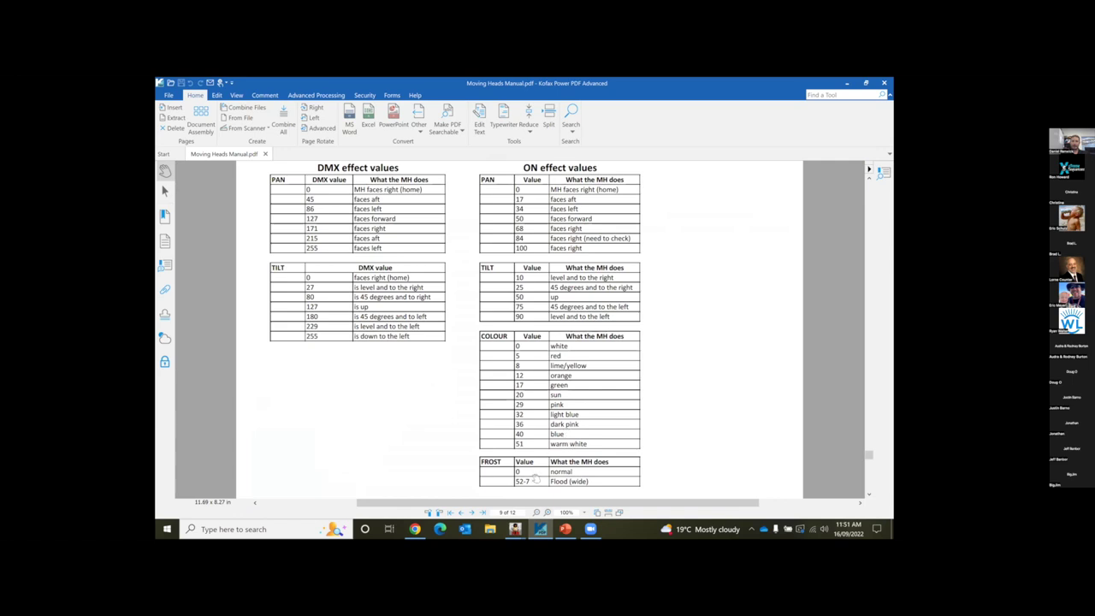
pyautogui.click(514, 529)
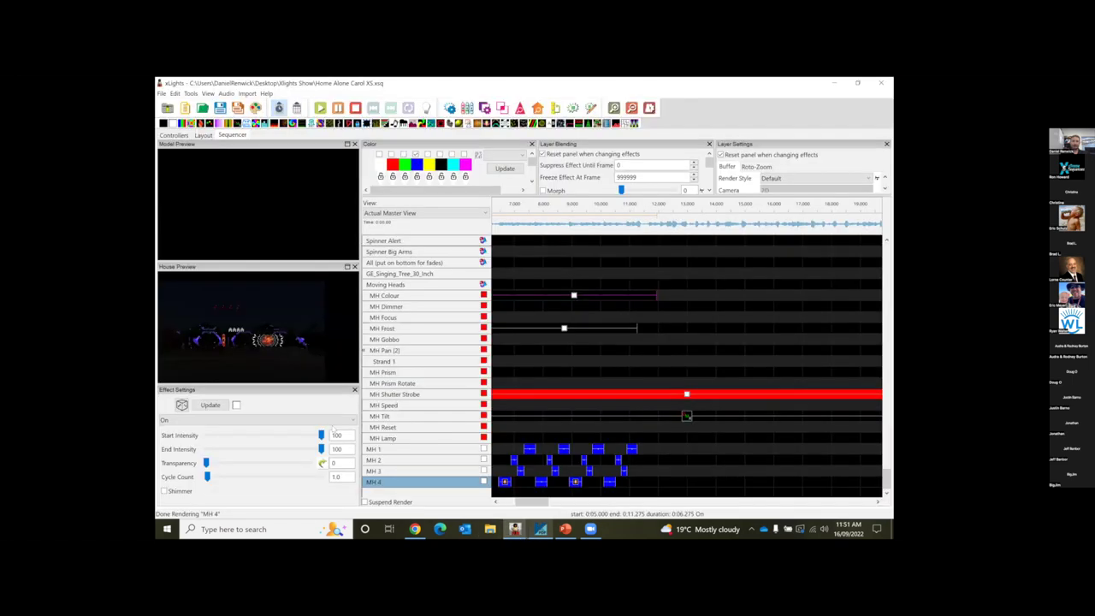
pyautogui.doubleClick(350, 435)
pyautogui.write('40')
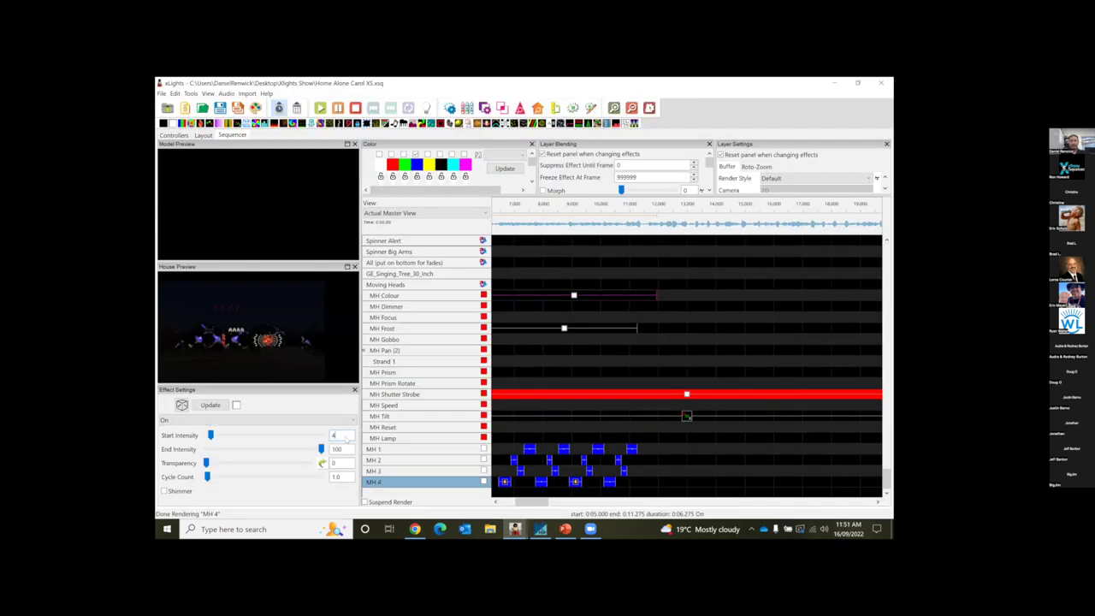
pyautogui.doubleClick(342, 450)
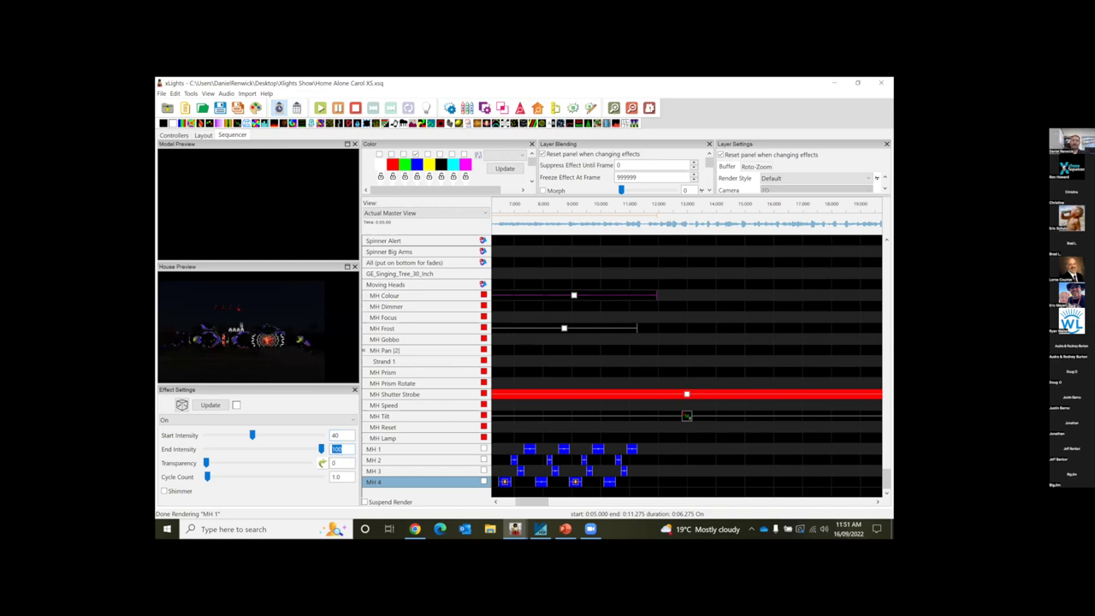
pyautogui.write('40')
# - Shorten the MH Colour On effect to end at 0:11.475, and check the MH 4 Shockwave effect near 0:06.5
pyautogui.hscroll(-2, 550, 444)
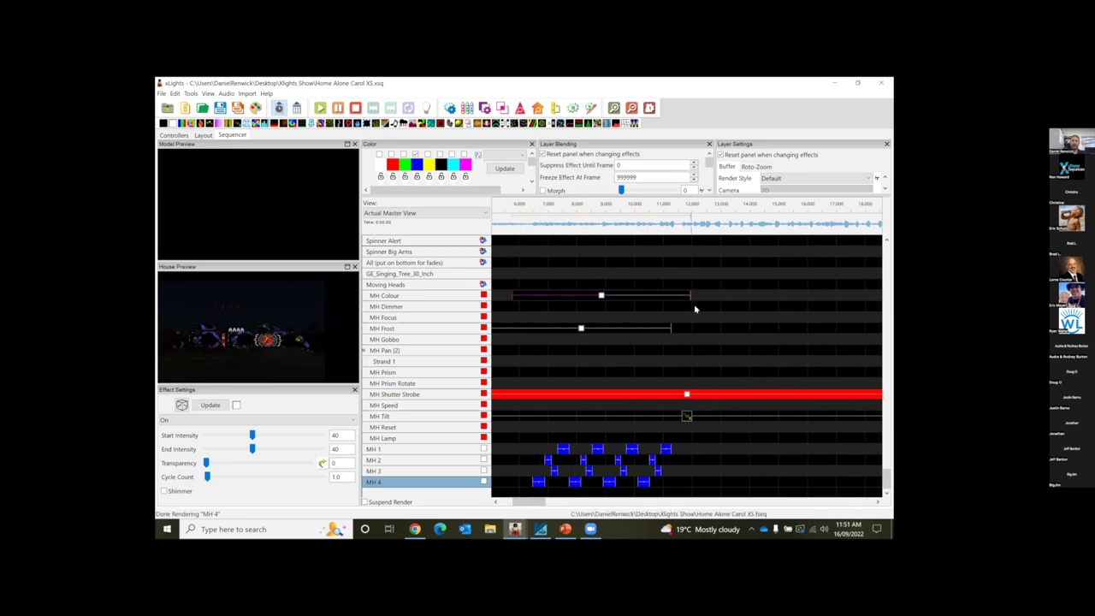
pyautogui.moveTo(689, 296); pyautogui.dragTo(676, 296)
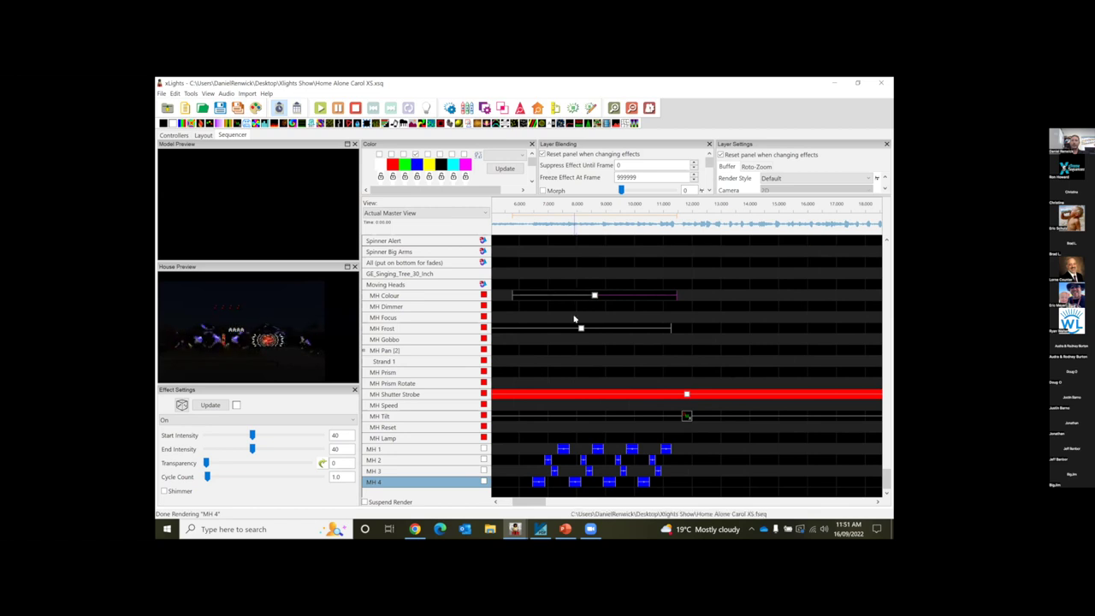
pyautogui.click(534, 483)
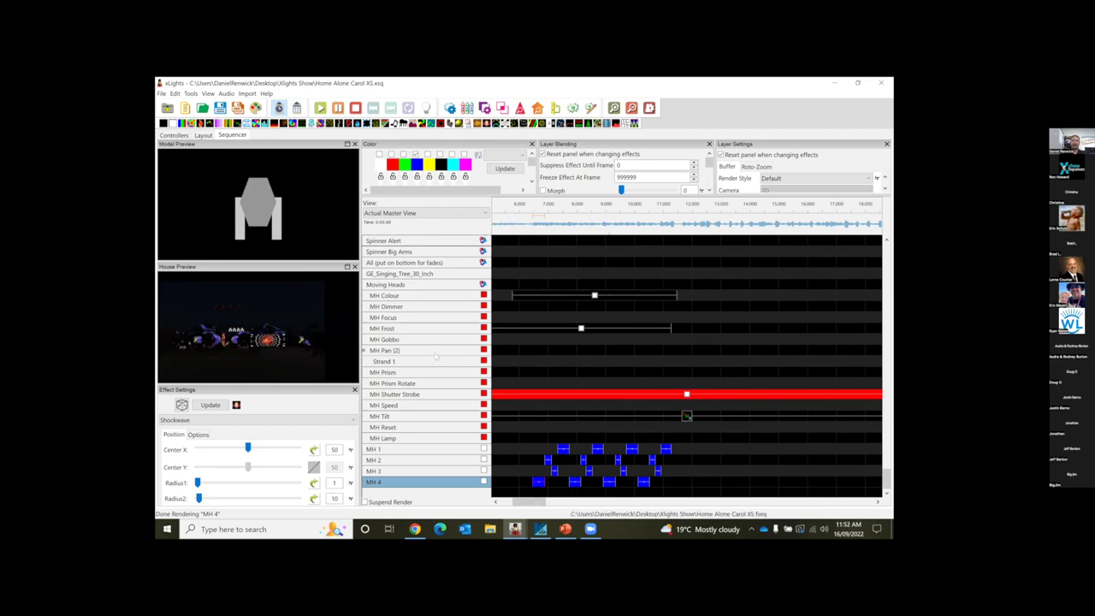
# - Set the start and end intensity of the MH Colour On effect to 100
pyautogui.click(593, 298)
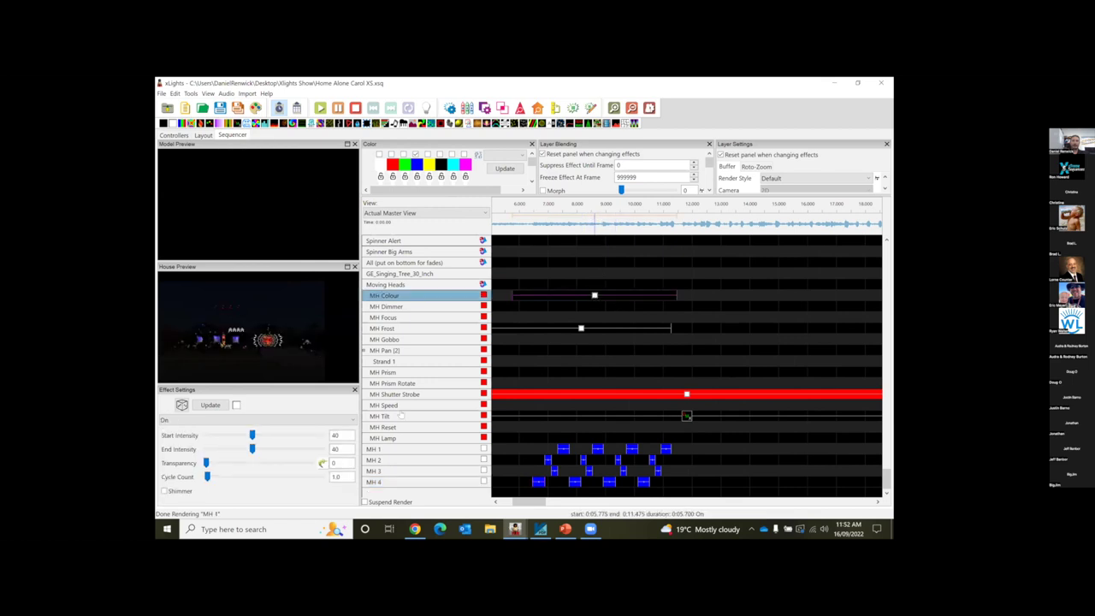
pyautogui.doubleClick(335, 433)
pyautogui.write('100')
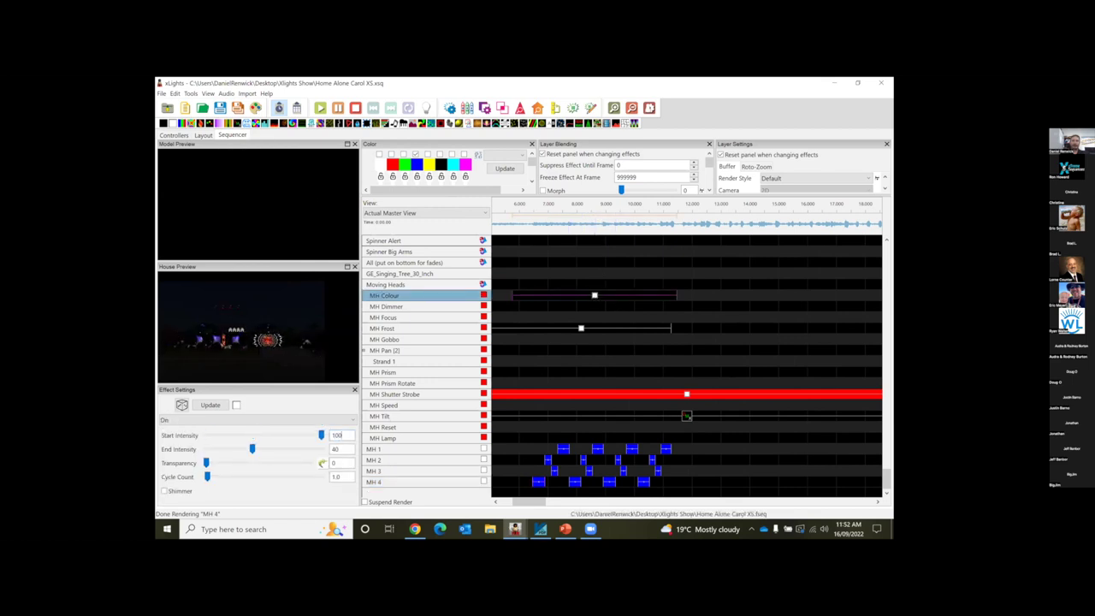
pyautogui.write('100')
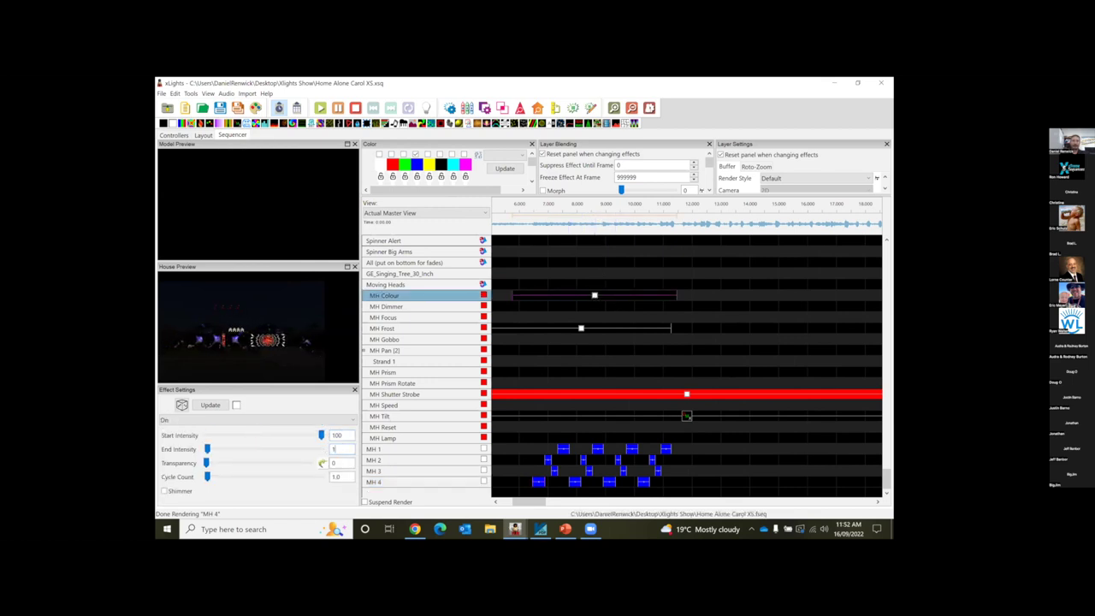
pyautogui.click(591, 295)
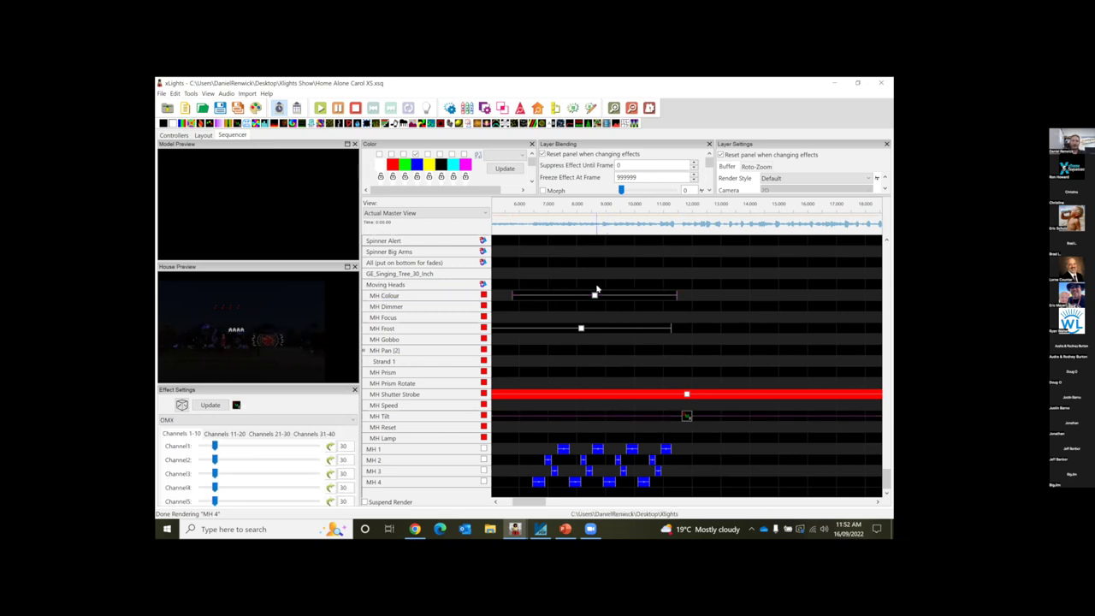
# - Extend the MH Colour On effect to 0:16.1, and align both its start and end with the MH Tilt DMX effect
pyautogui.moveTo(673, 297); pyautogui.dragTo(810, 296)
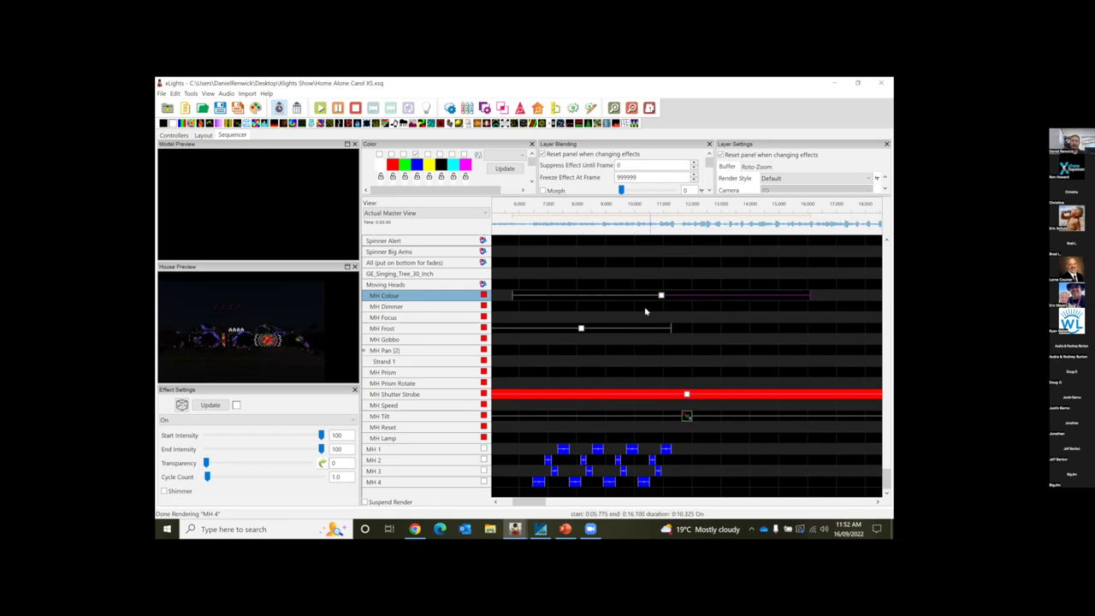
pyautogui.click(686, 417)
pyautogui.rightClick(685, 416)
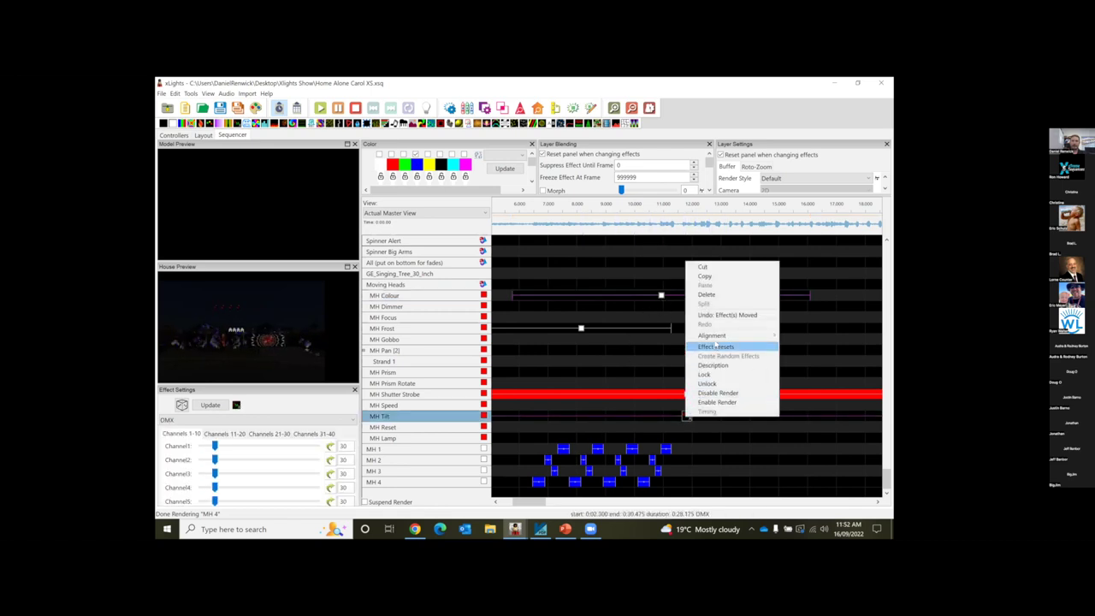
pyautogui.moveTo(766, 336)
pyautogui.click(812, 353)
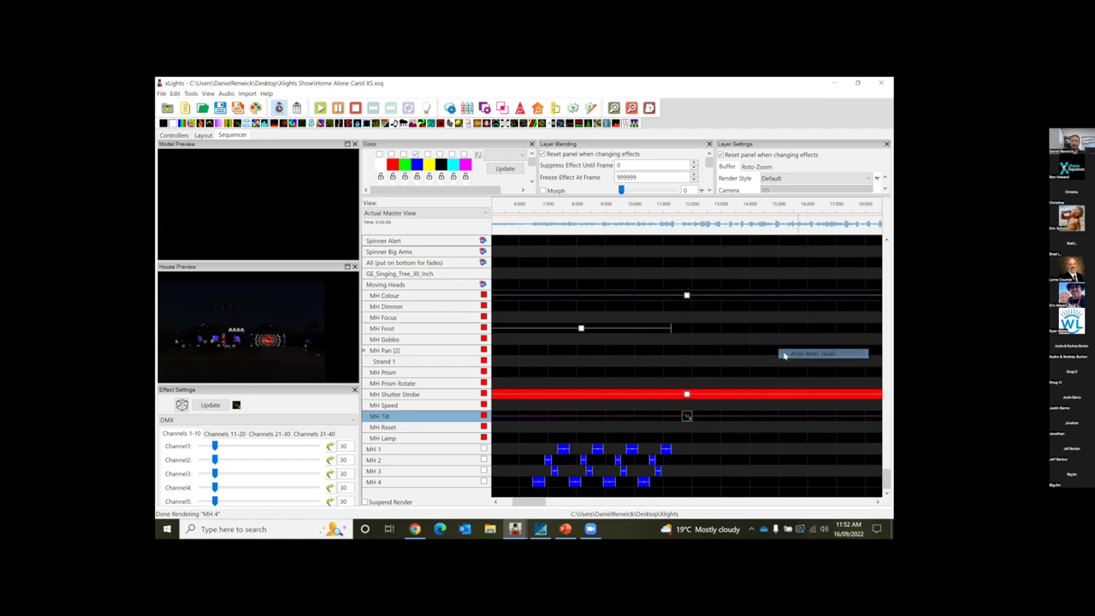
pyautogui.click(687, 296)
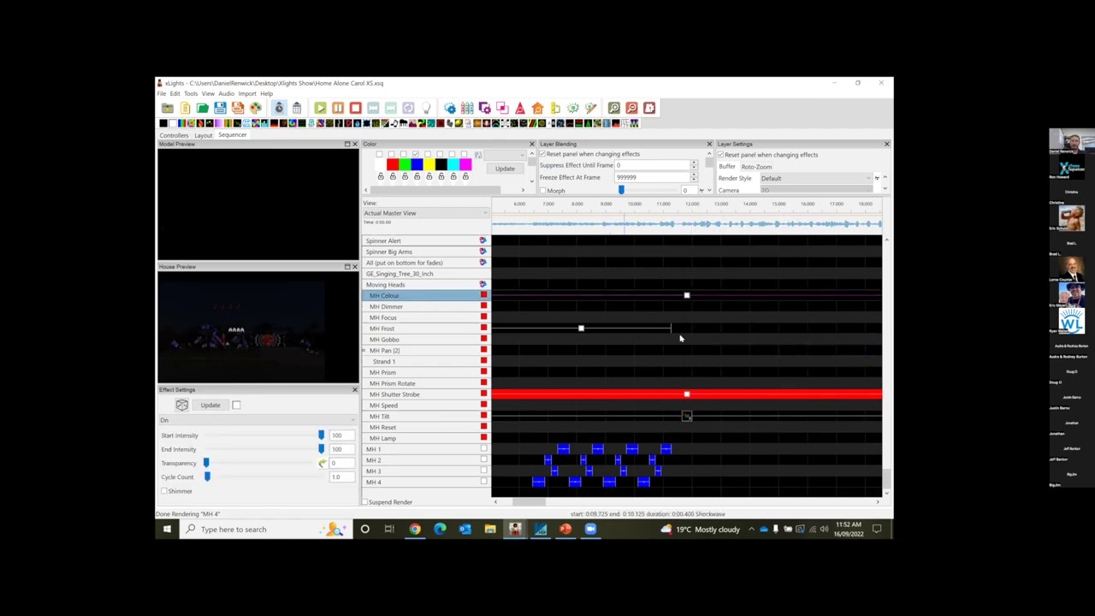
# - Expand MH Dimmer to its Strand 1 row, and compare its Shockwave effect near 0:11.5 with the MH Colour On effect
pyautogui.moveTo(529, 501); pyautogui.dragTo(532, 501)
pyautogui.click(424, 308)
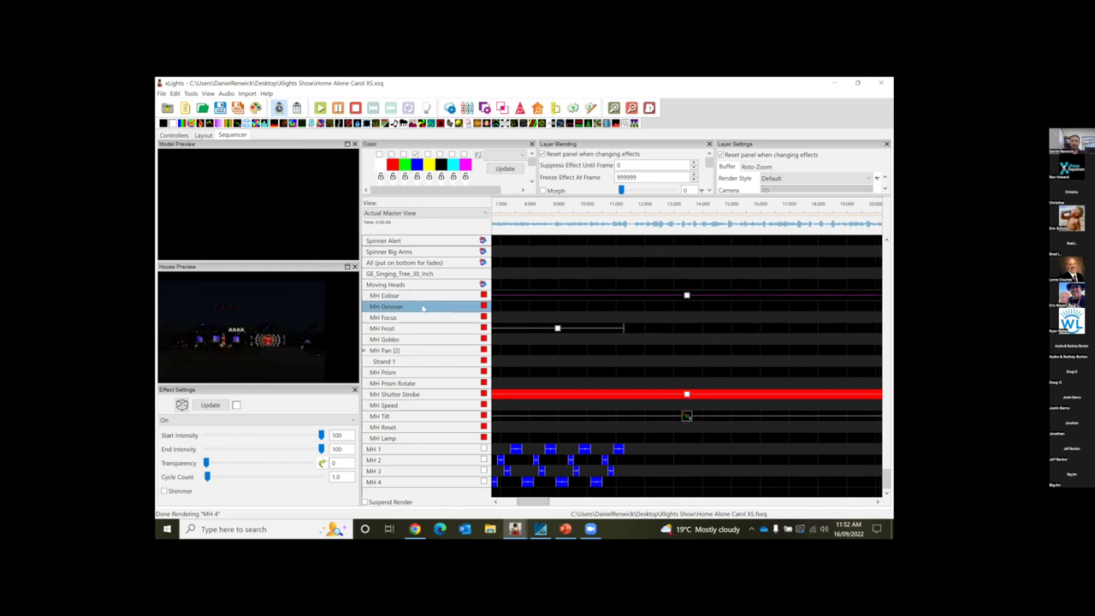
pyautogui.doubleClick(406, 306)
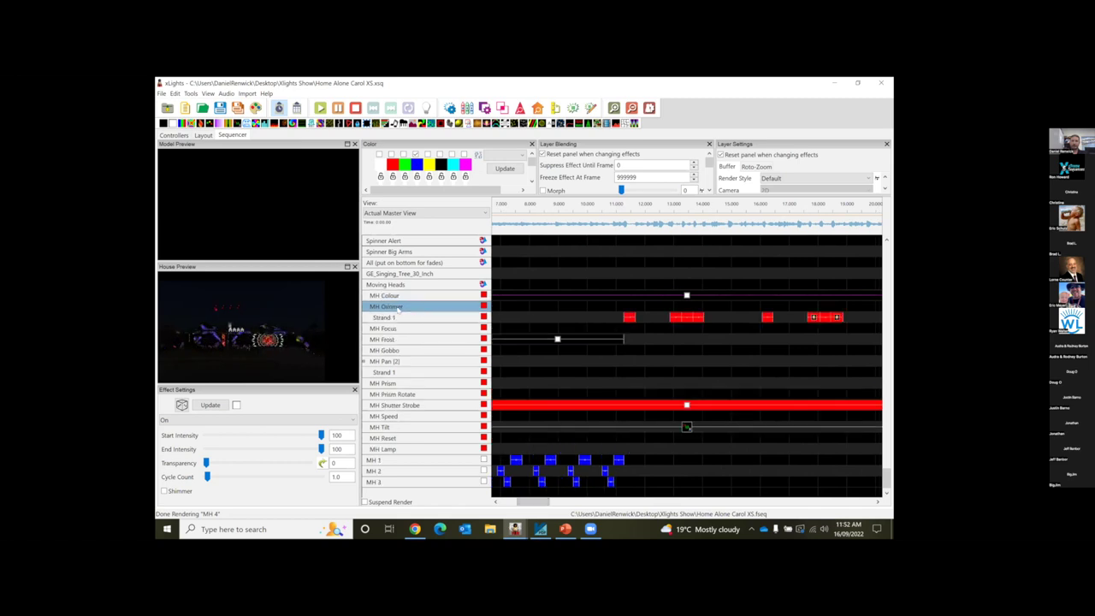
pyautogui.click(631, 318)
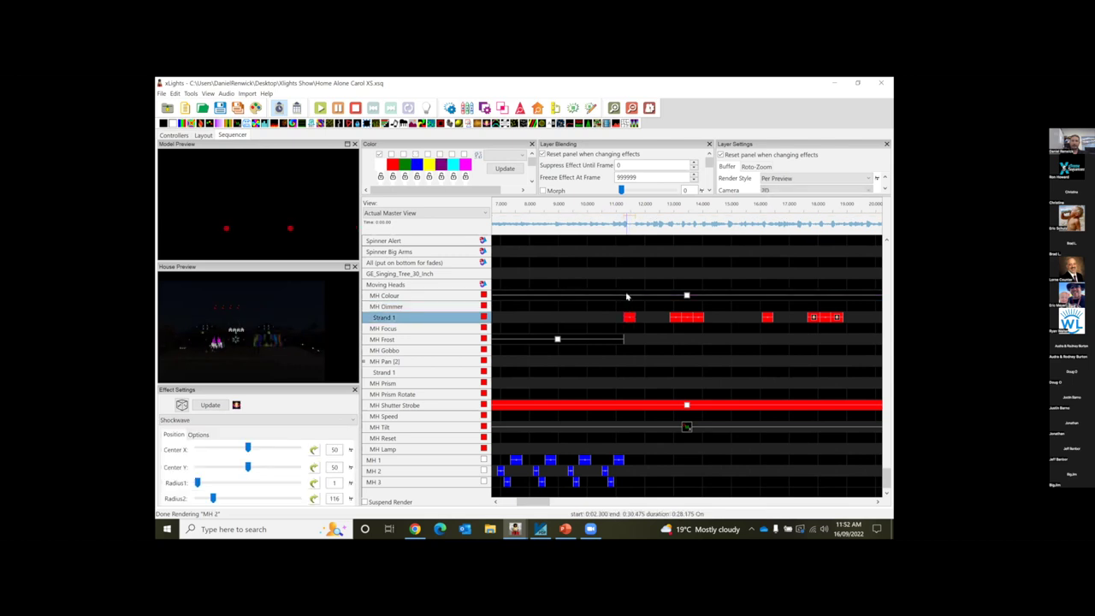
pyautogui.click(686, 296)
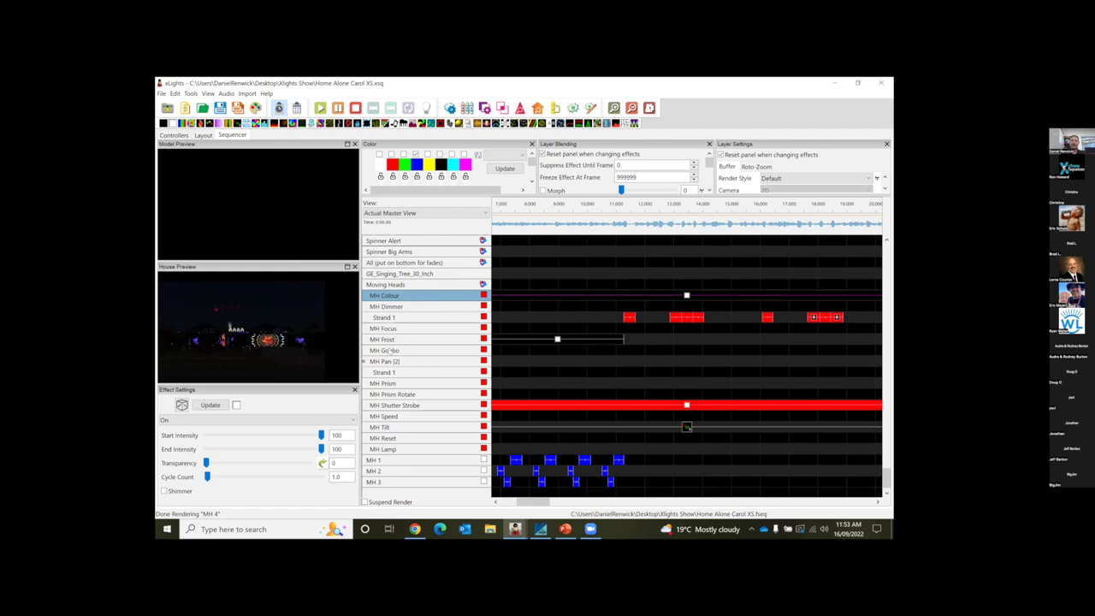
pyautogui.click(628, 318)
pyautogui.moveTo(630, 319); pyautogui.dragTo(632, 319)
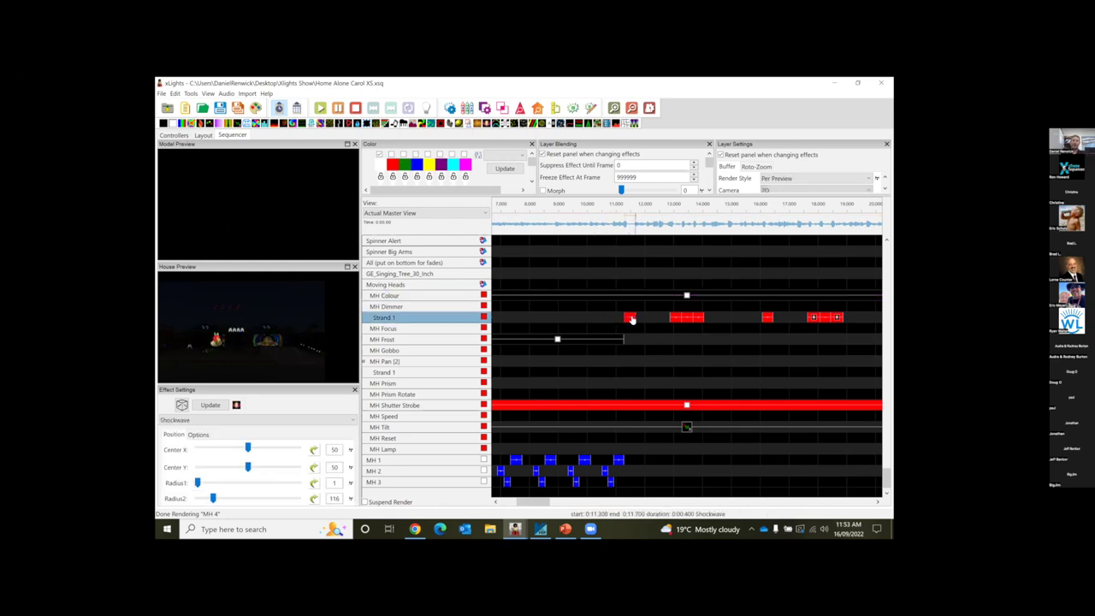
# - Delete the MH Colour On effect, and recolour the blue Shockwave effects on MH 1 to MH 4 white
pyautogui.click(686, 296)
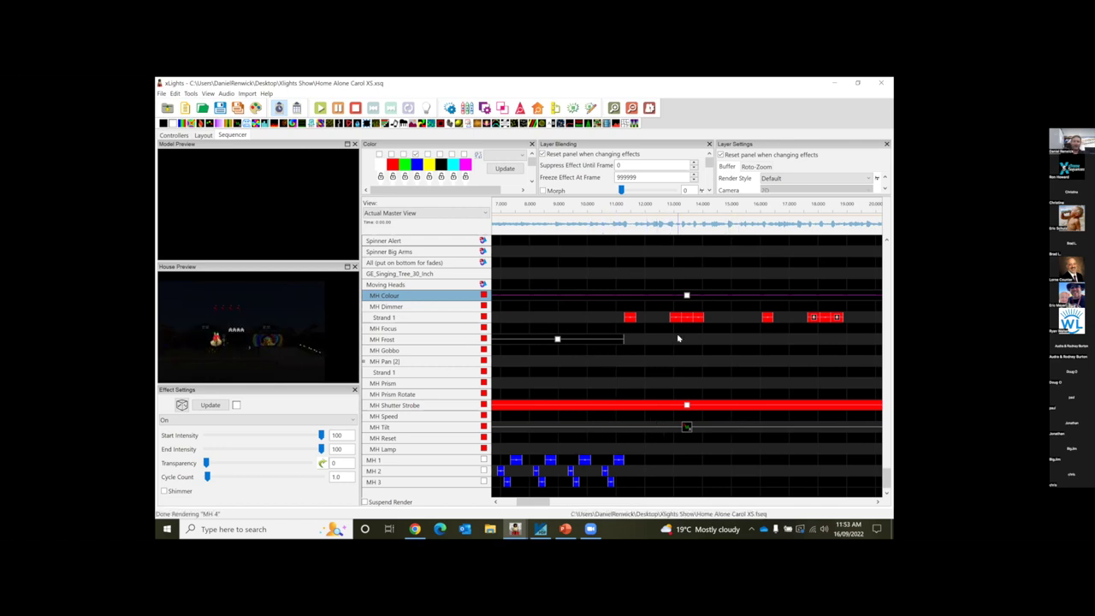
pyautogui.moveTo(643, 446); pyautogui.dragTo(497, 495)
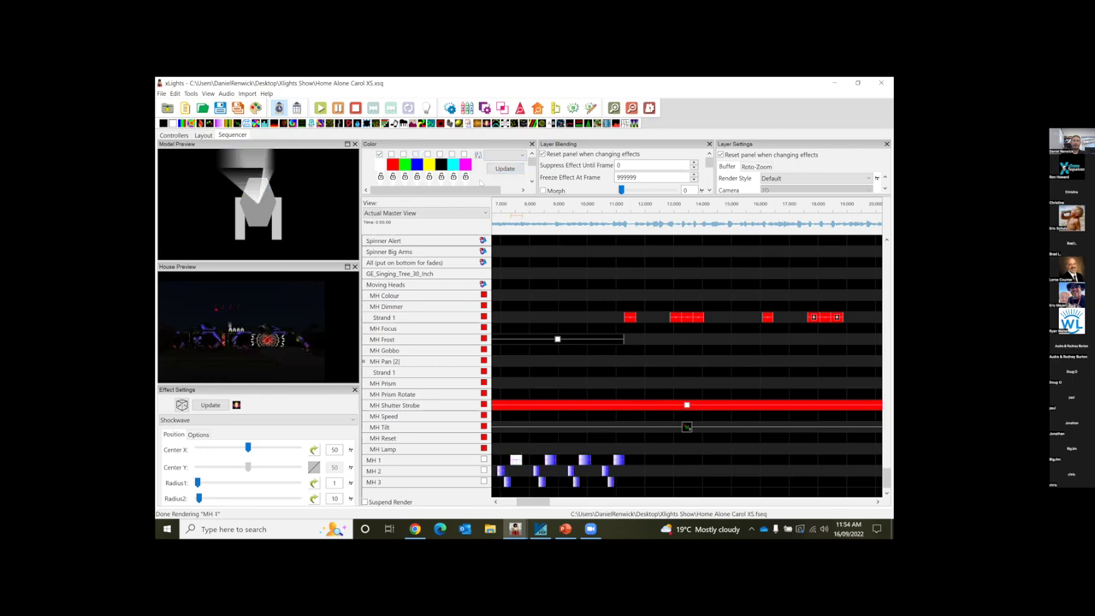
pyautogui.click(557, 294)
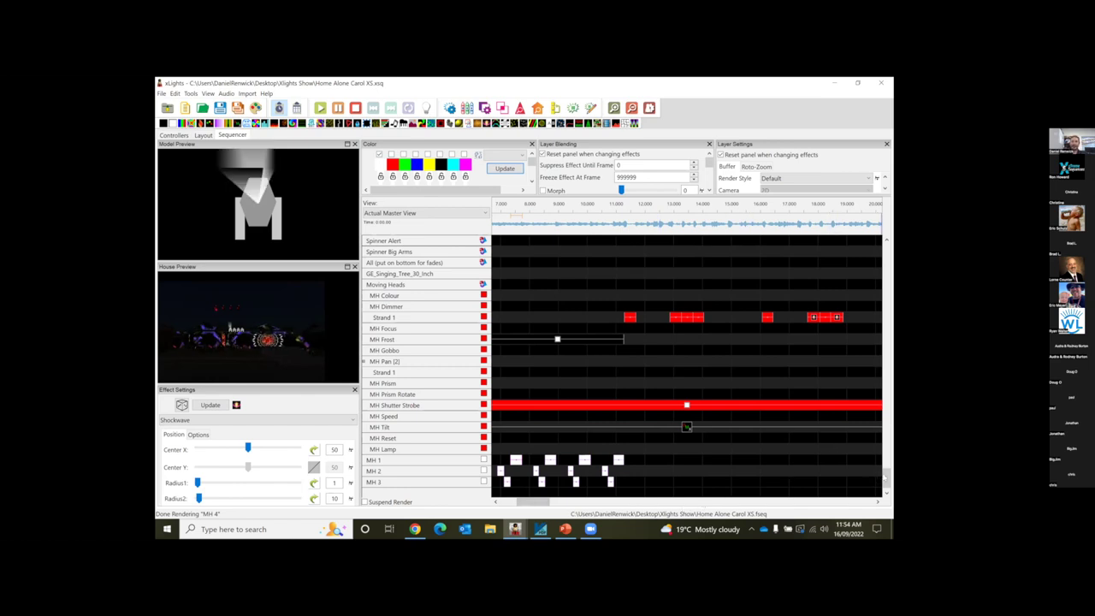
pyautogui.moveTo(887, 478); pyautogui.dragTo(887, 483)
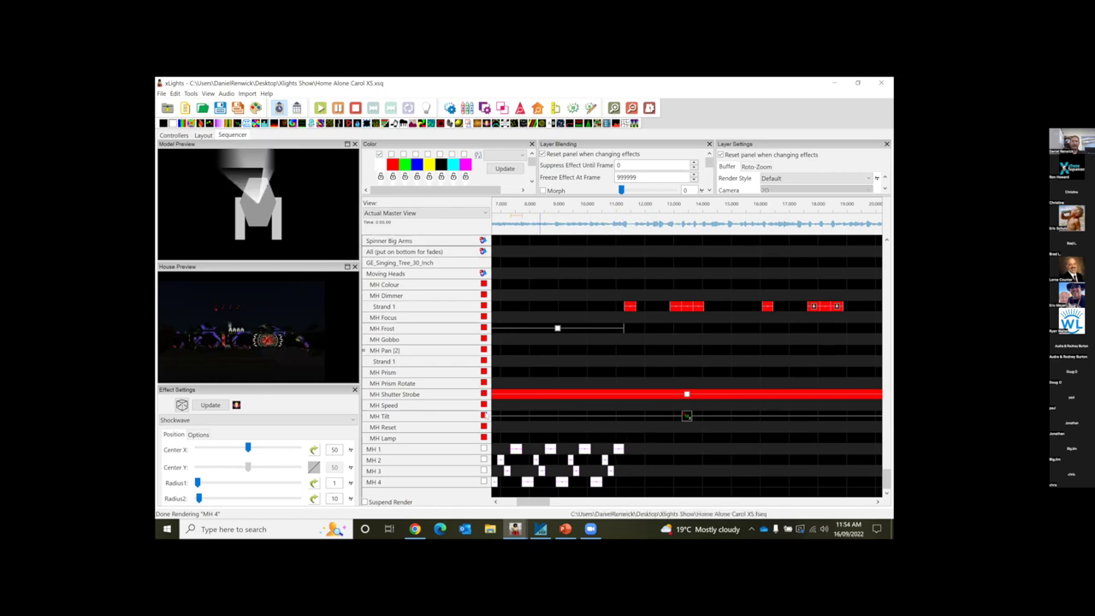
# - Examine MH 1's channel, colour and shutter settings in the house layout, and return to the sequence to preview the moving heads
pyautogui.click(173, 135)
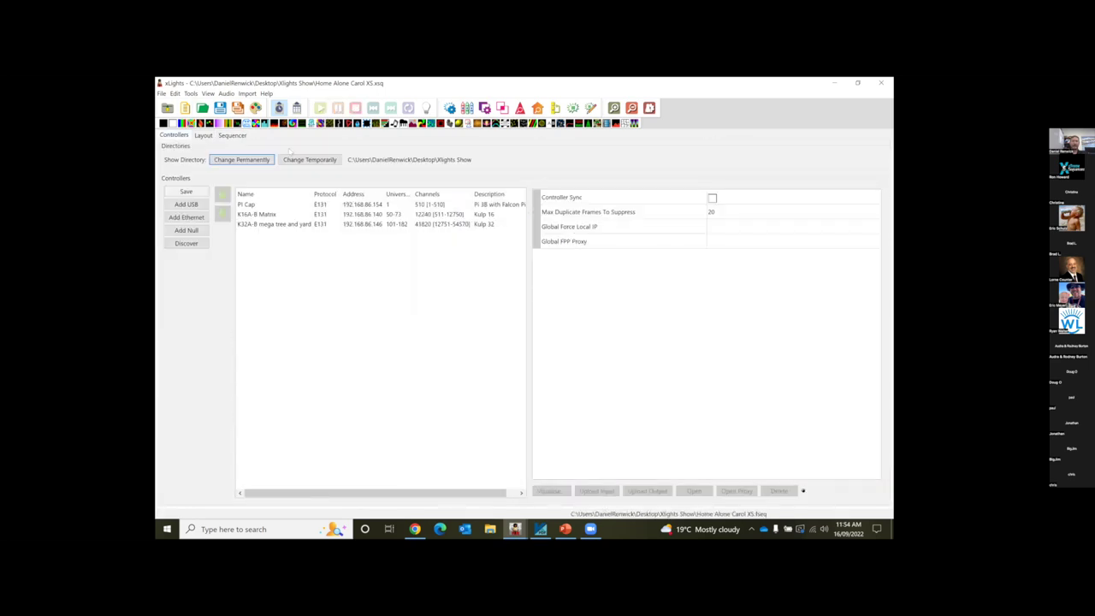
pyautogui.click(202, 136)
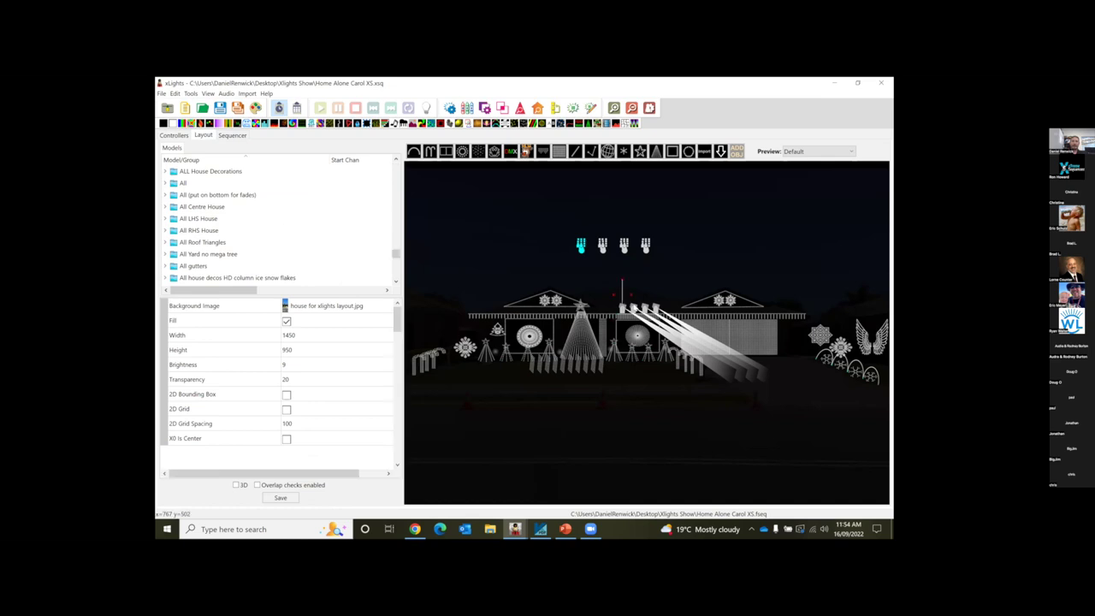
pyautogui.click(462, 351)
pyautogui.scroll(-1, 369, 338)
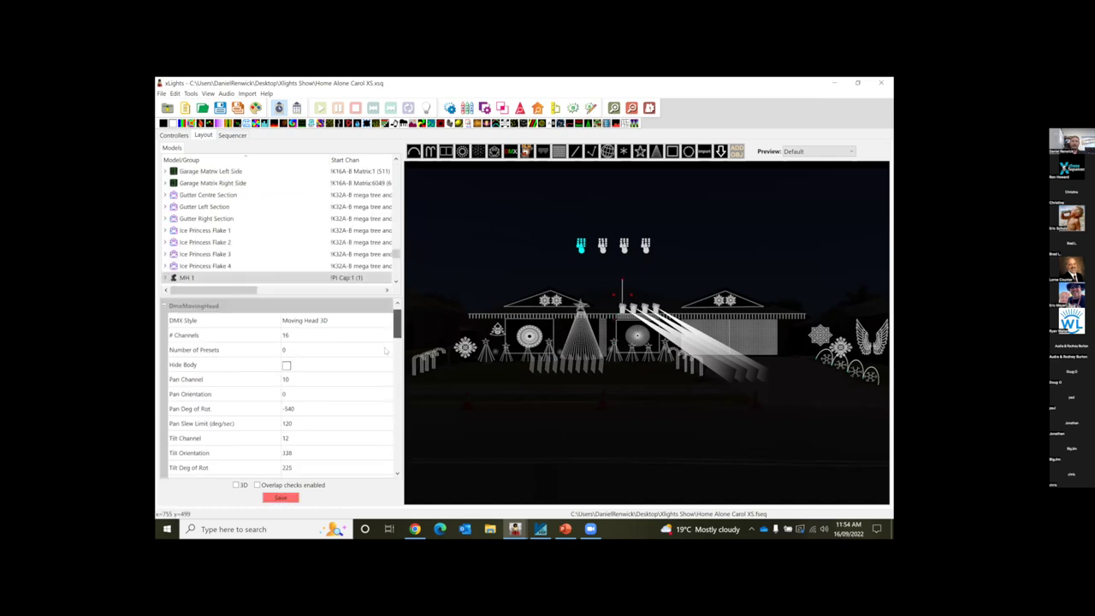
pyautogui.click(369, 338)
pyautogui.click(385, 335)
pyautogui.click(325, 364)
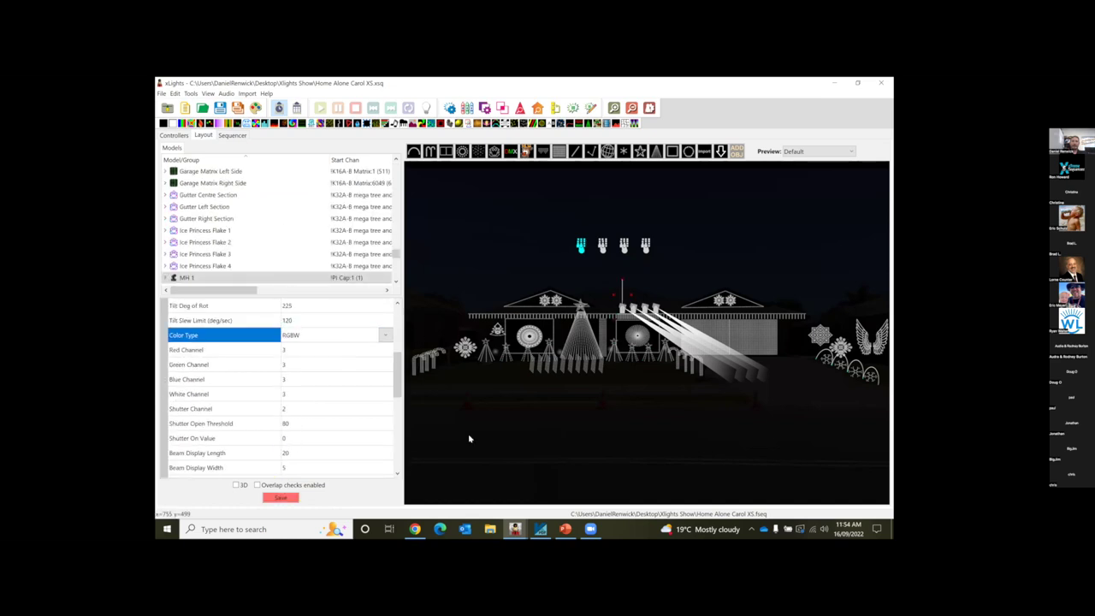
pyautogui.moveTo(515, 529)
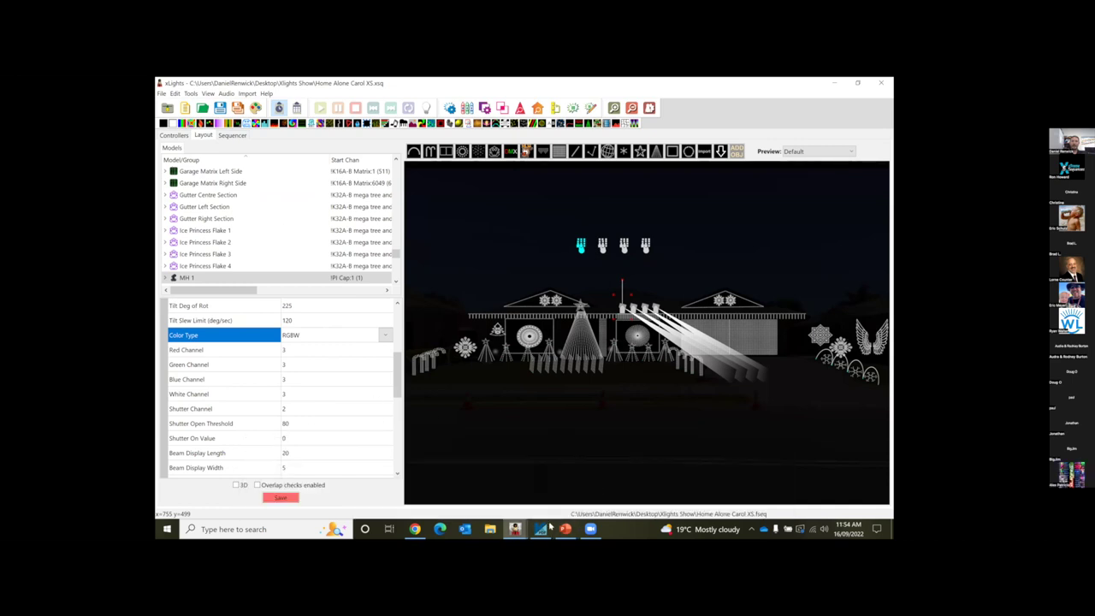
pyautogui.click(231, 136)
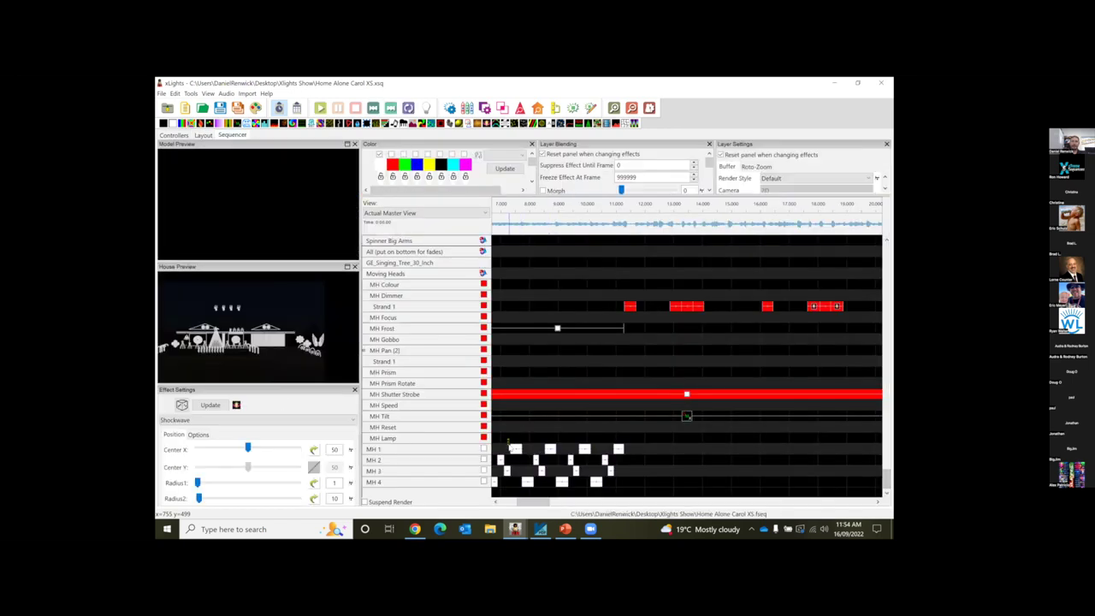
pyautogui.press('space')
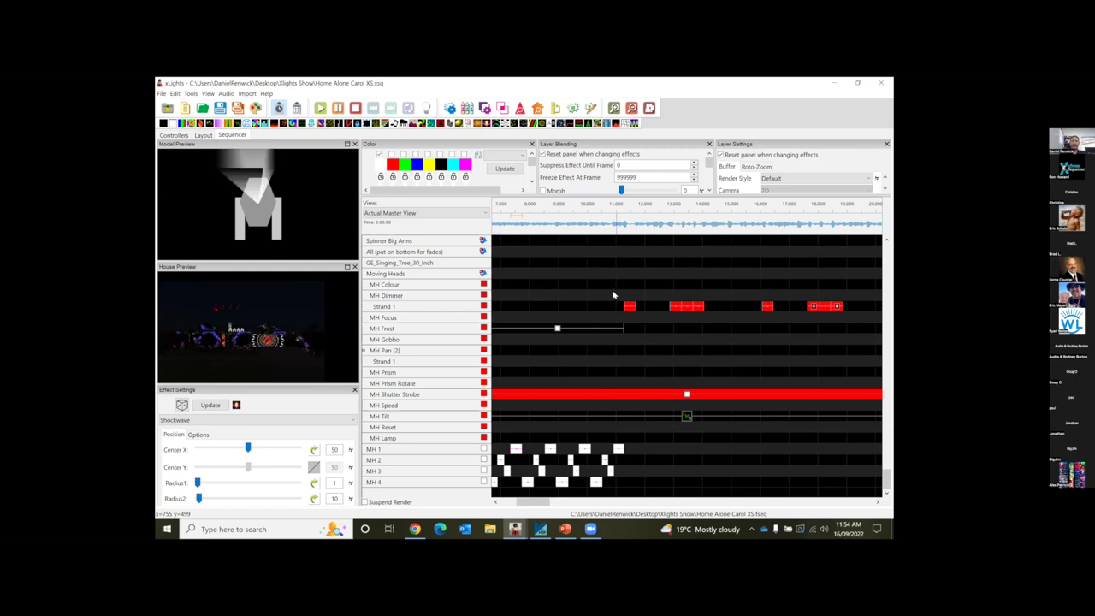
# - Delete the white Shockwave effects on MH 1 to MH 4 between about 0:07 and 0:11
pyautogui.click(570, 405)
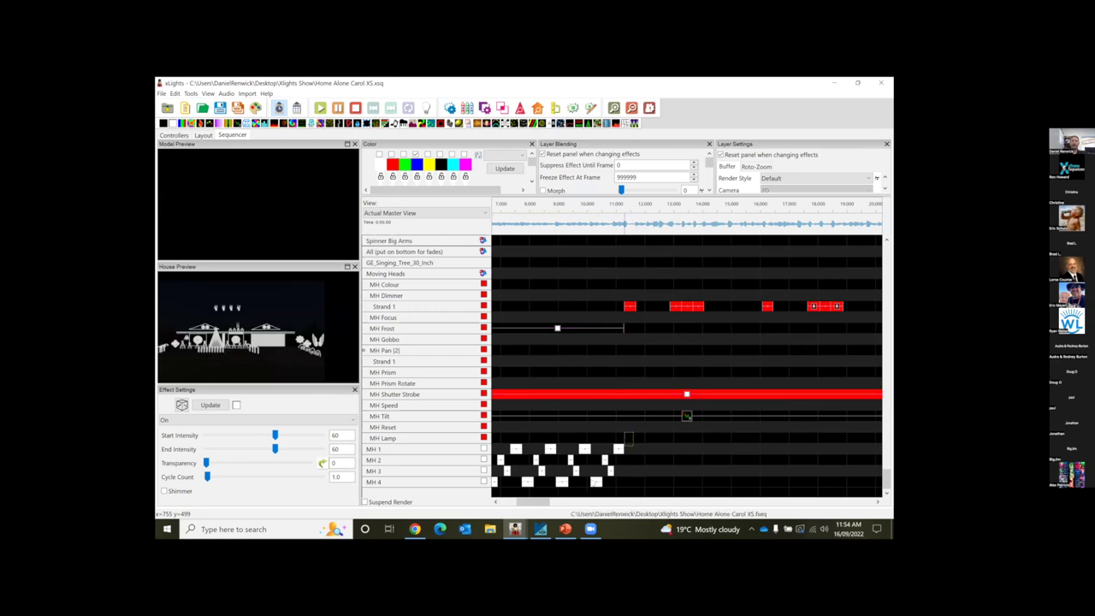
pyautogui.click(514, 473)
pyautogui.click(516, 448)
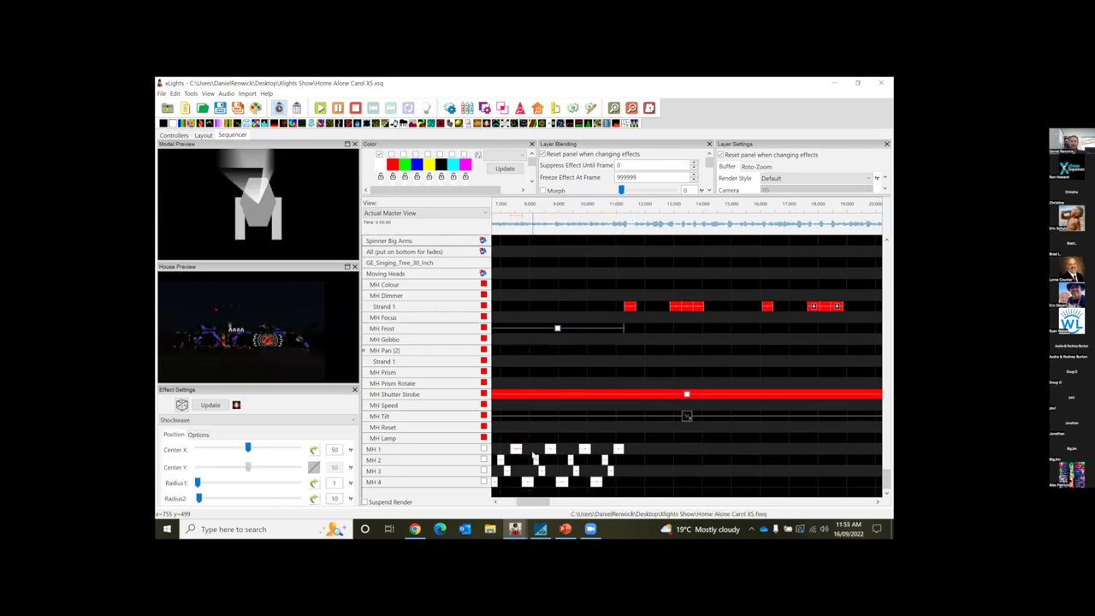
pyautogui.press('Delete')
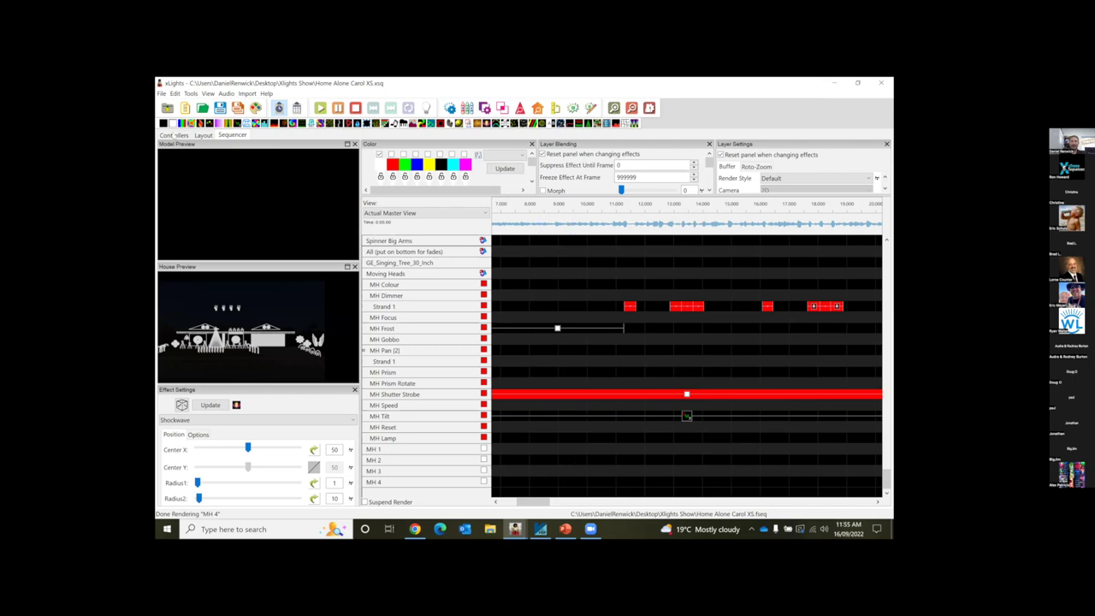
# - Place an On effect about 3.4 seconds long on MH Colour, and shift it earlier so it ends near 0:09.8
pyautogui.click(511, 285)
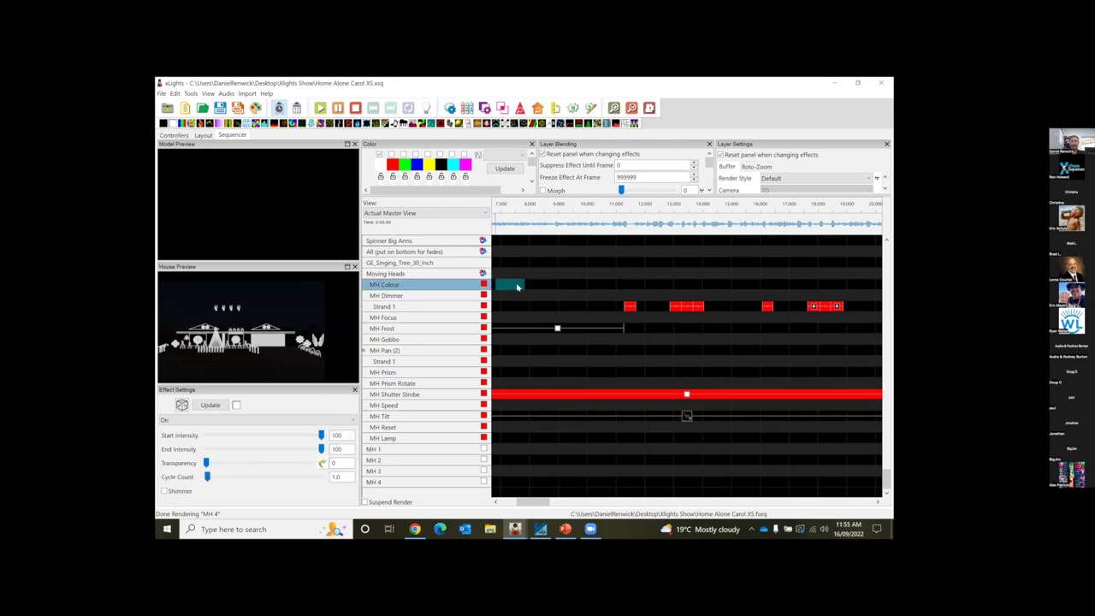
pyautogui.click(519, 285)
pyautogui.moveTo(520, 283); pyautogui.dragTo(592, 284)
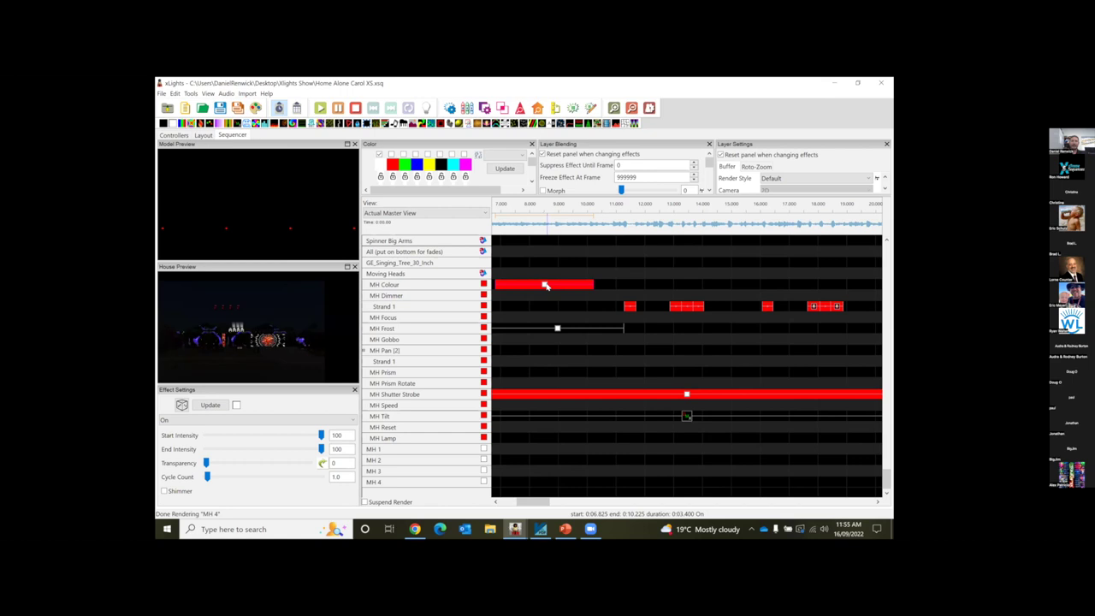
pyautogui.moveTo(544, 285); pyautogui.dragTo(533, 285)
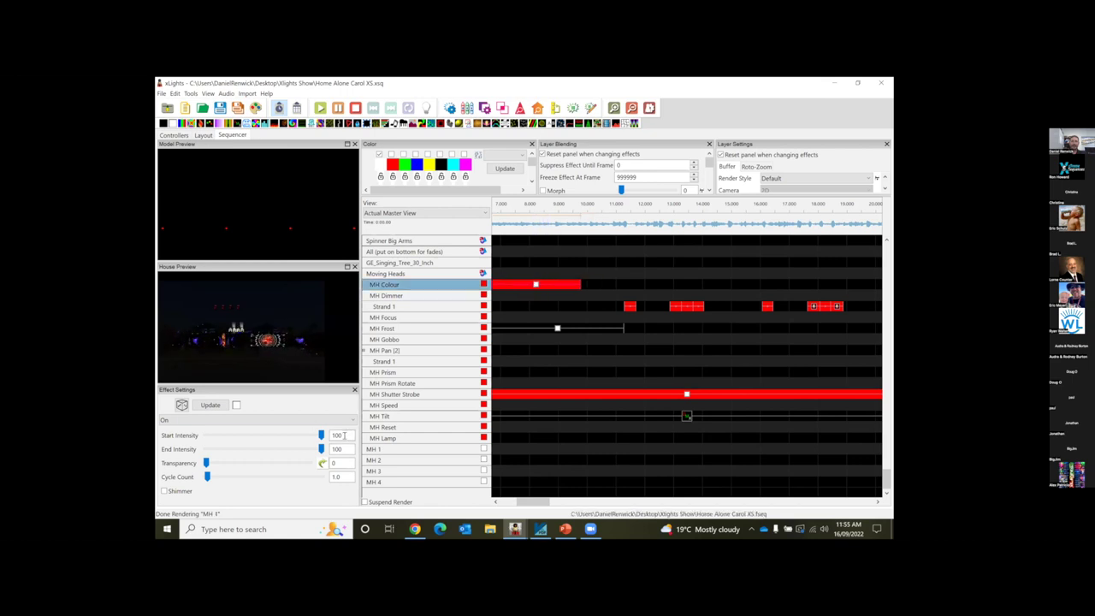
pyautogui.moveTo(347, 436); pyautogui.dragTo(323, 438)
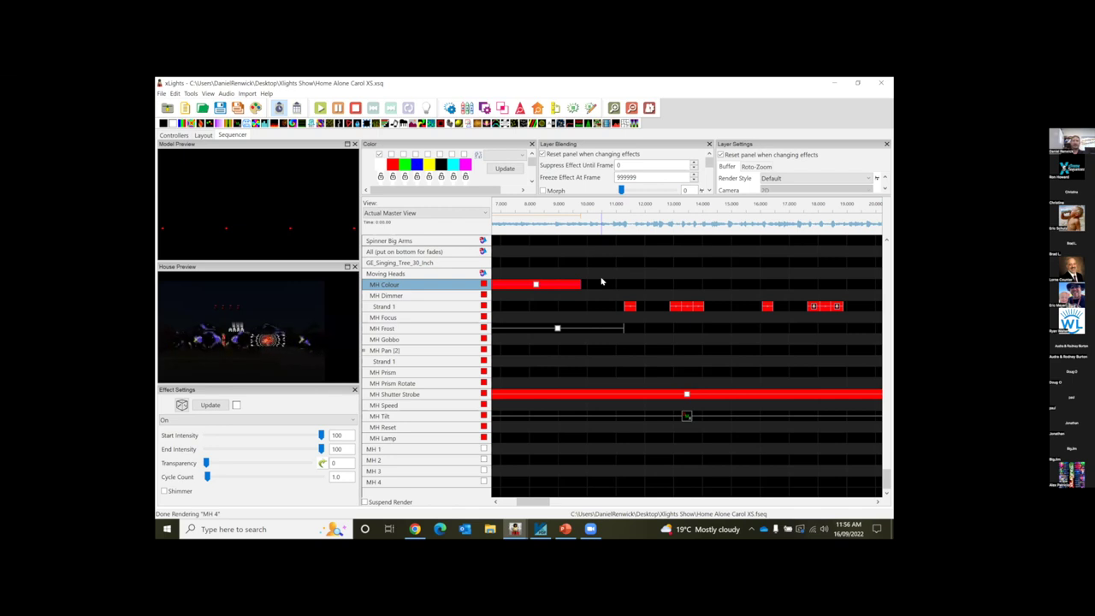
# - Review MH 1's colour and shutter channel settings in the house layout, and return to the sequence
pyautogui.click(567, 265)
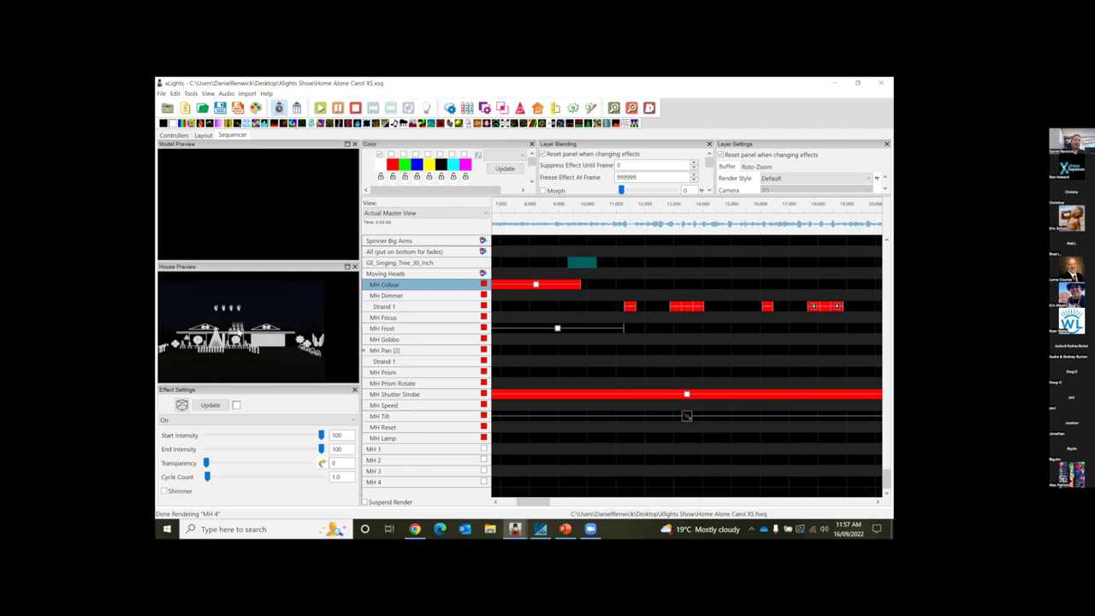
pyautogui.click(202, 135)
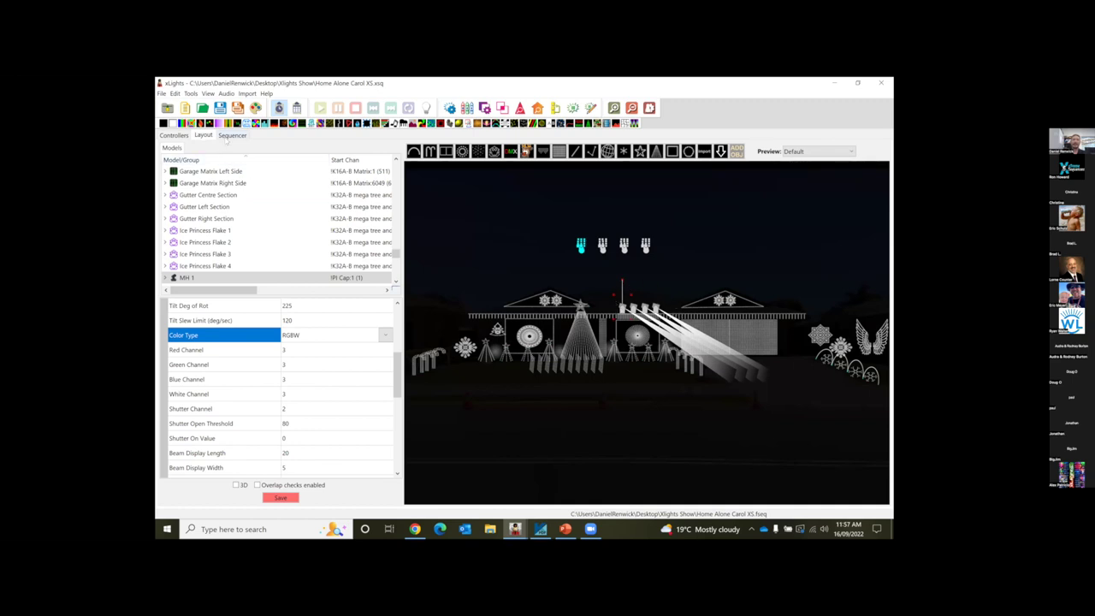
pyautogui.click(232, 135)
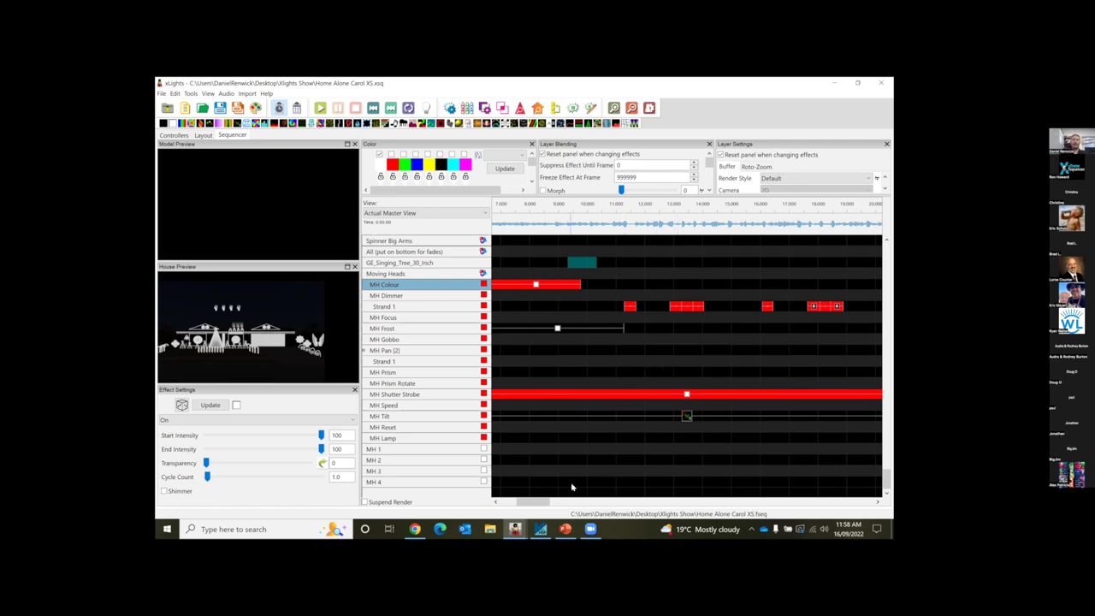
pyautogui.click(548, 394)
pyautogui.click(572, 341)
pyautogui.click(556, 330)
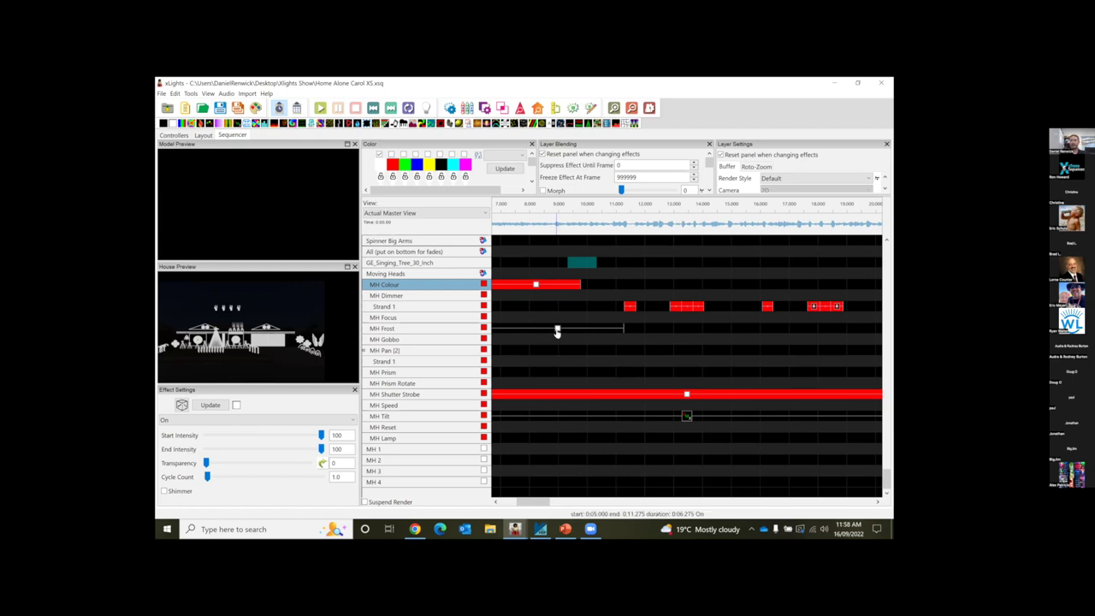
pyautogui.click(557, 338)
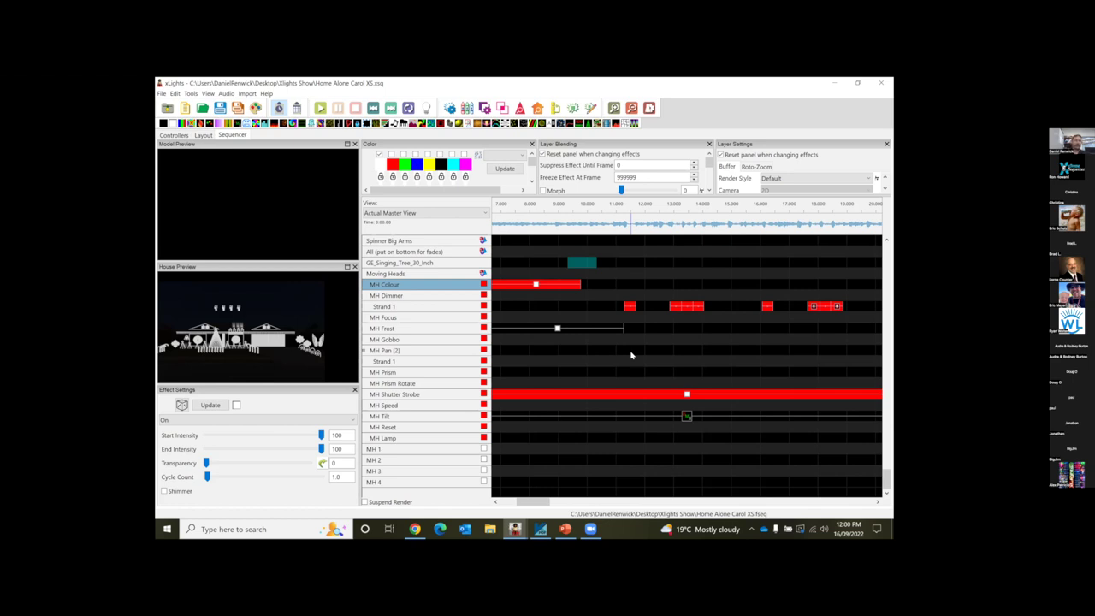
# - Switch to the PowerPoint moving heads slide show and advance to the Other Considerations slide
pyautogui.click(564, 528)
pyautogui.press('Right')
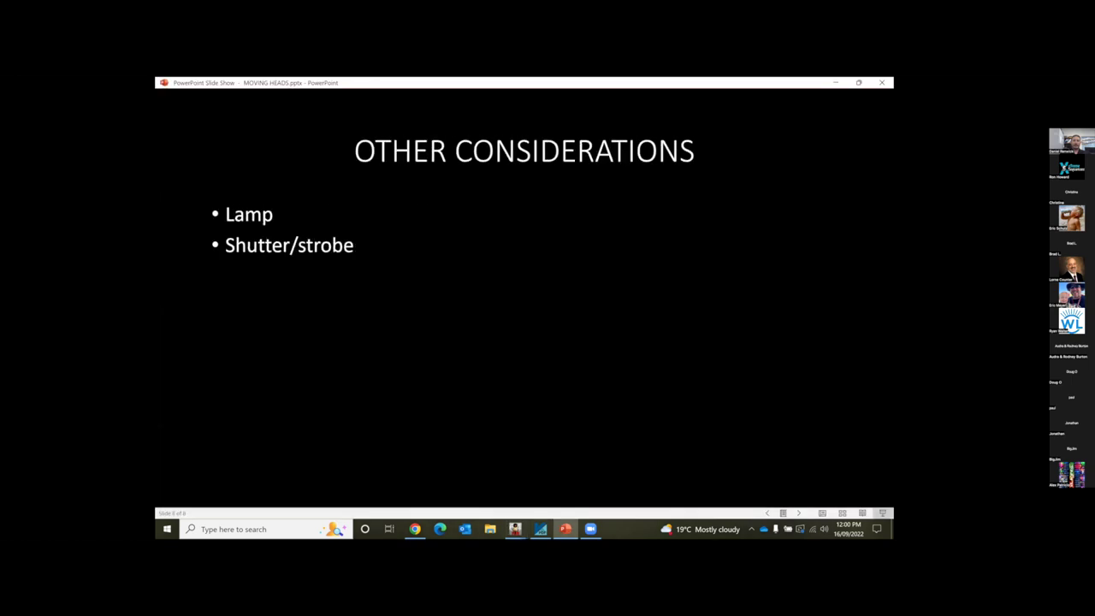
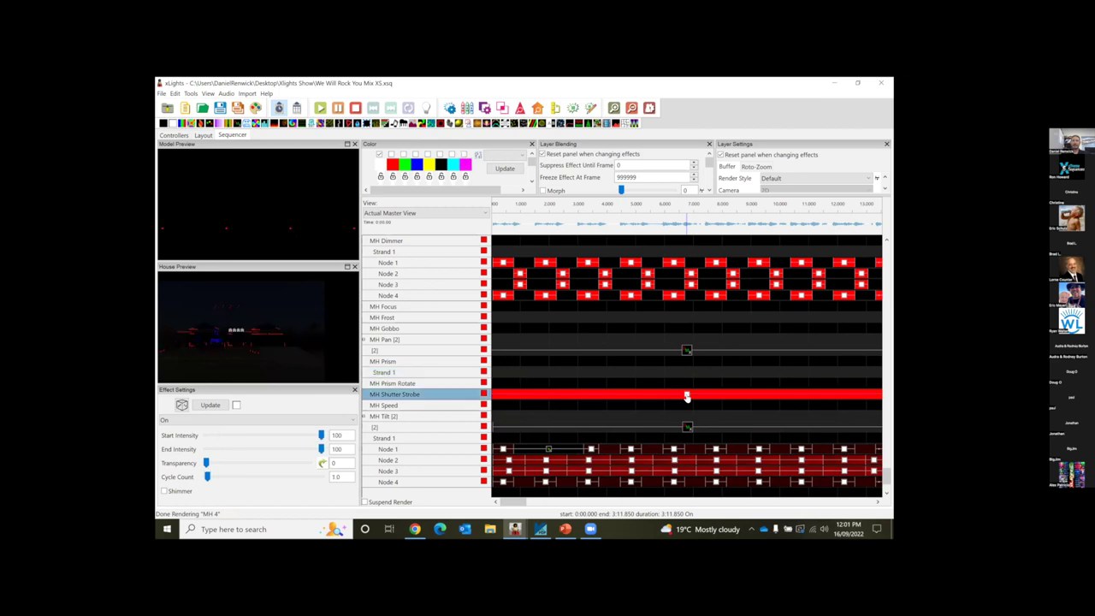
# - Remove the full-length On effect from MH Shutter Strobe, and preview MH Dimmer's Node 1 On effect near 0:06.3
pyautogui.click(674, 263)
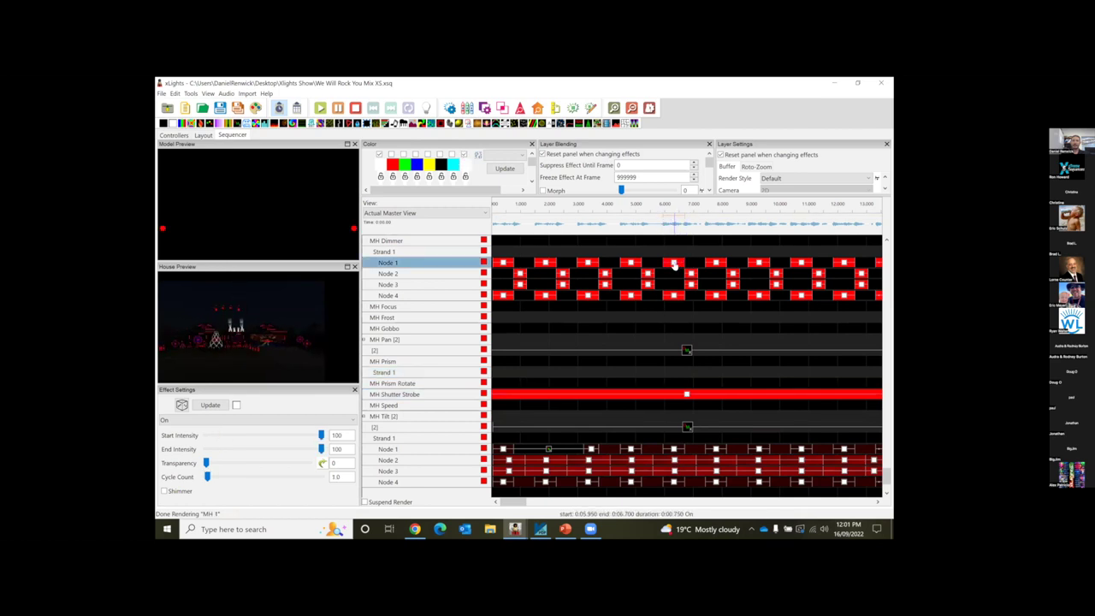
pyautogui.click(686, 393)
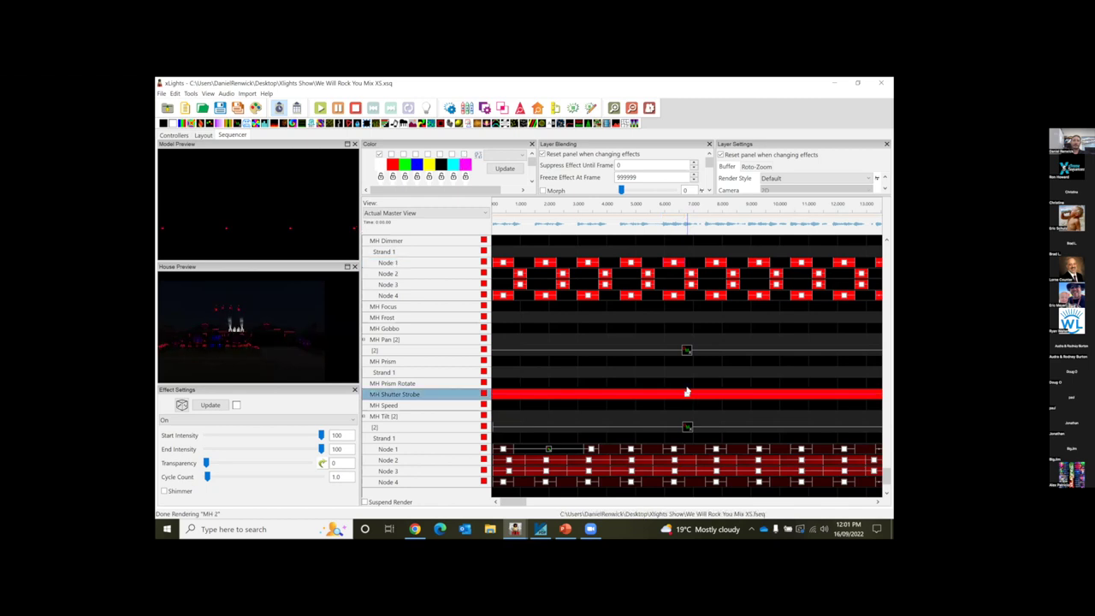
pyautogui.scroll(1, 682, 342)
pyautogui.click(674, 278)
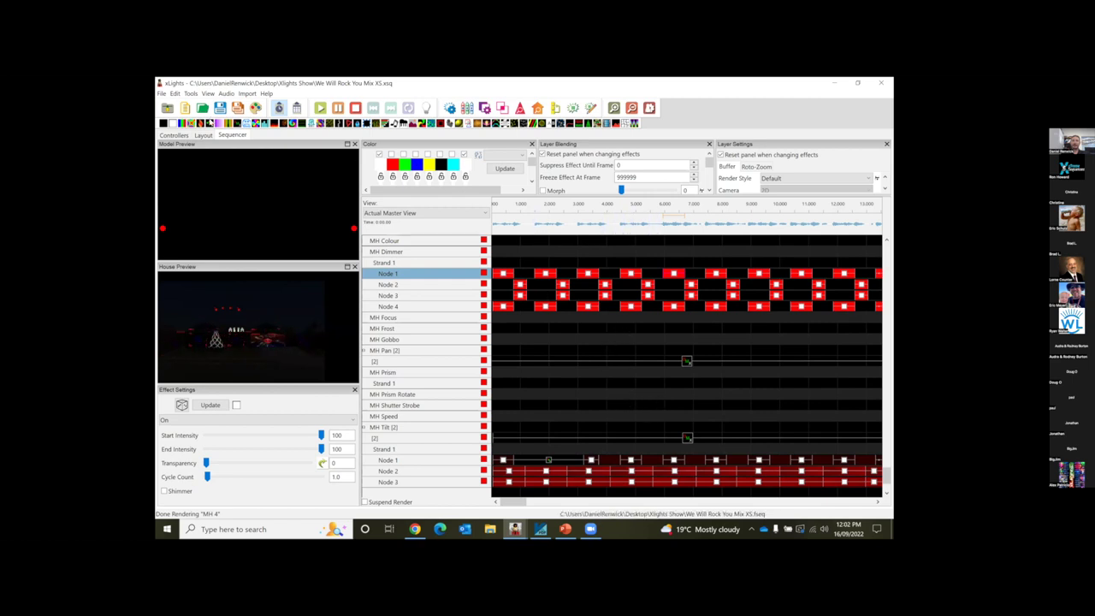
# - Try a short On effect on MH Shutter Strobe from about 0:03.4 to 0:04.4, and delete it
pyautogui.moveTo(538, 360); pyautogui.dragTo(603, 405)
pyautogui.click(604, 405)
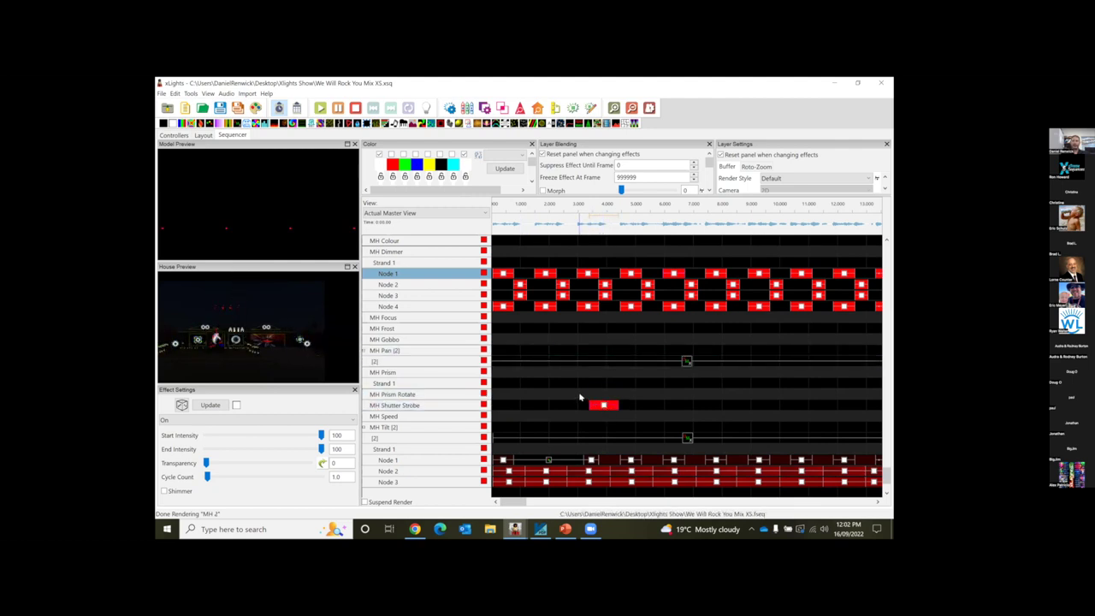
pyautogui.moveTo(577, 393); pyautogui.dragTo(633, 416)
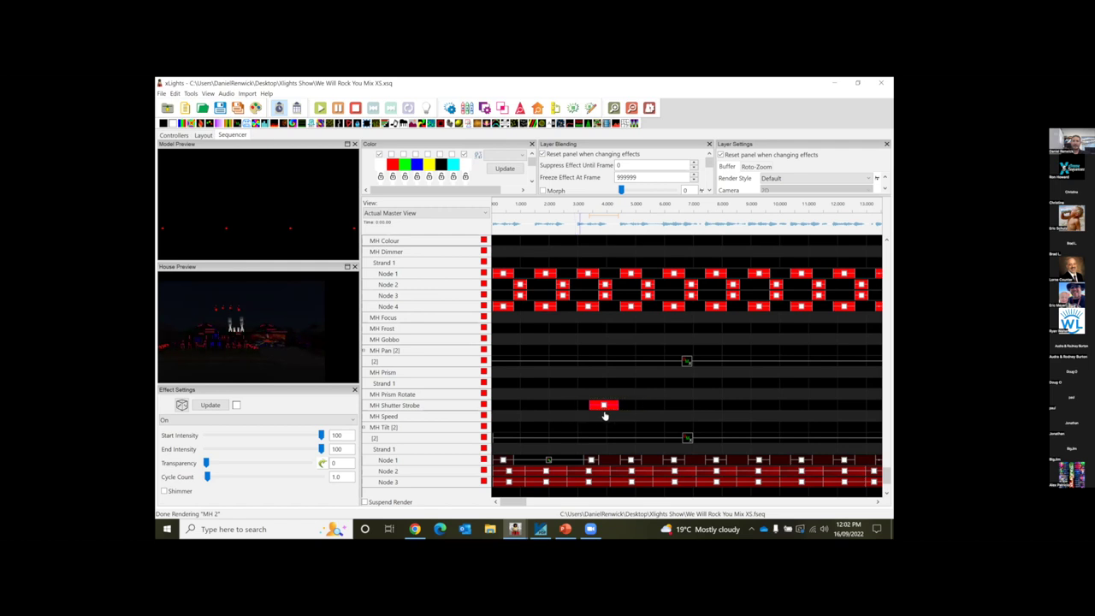
pyautogui.press('Delete')
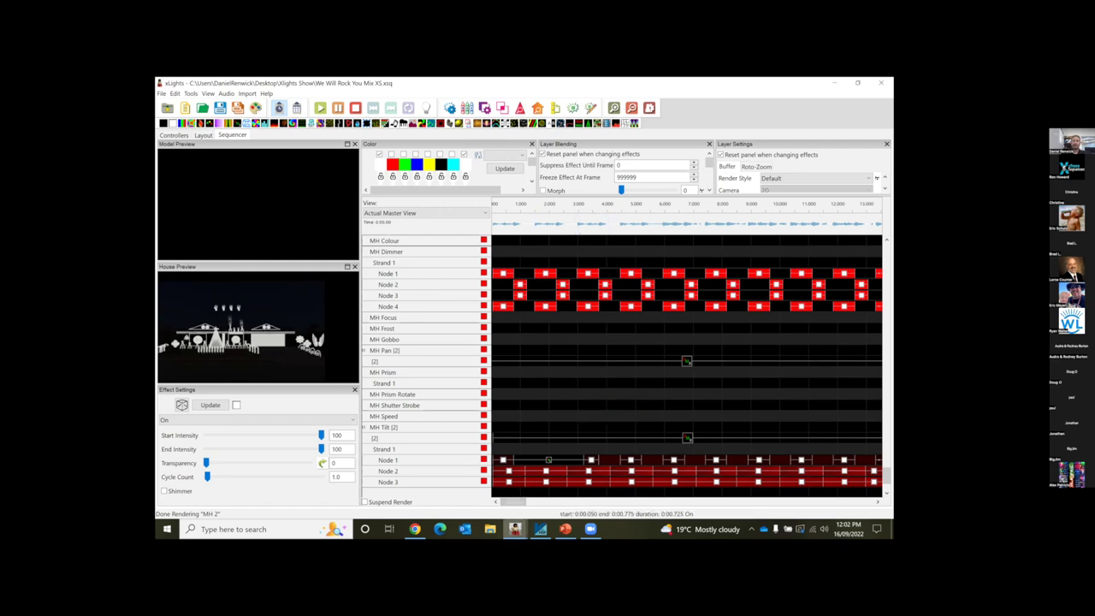
pyautogui.moveTo(514, 529)
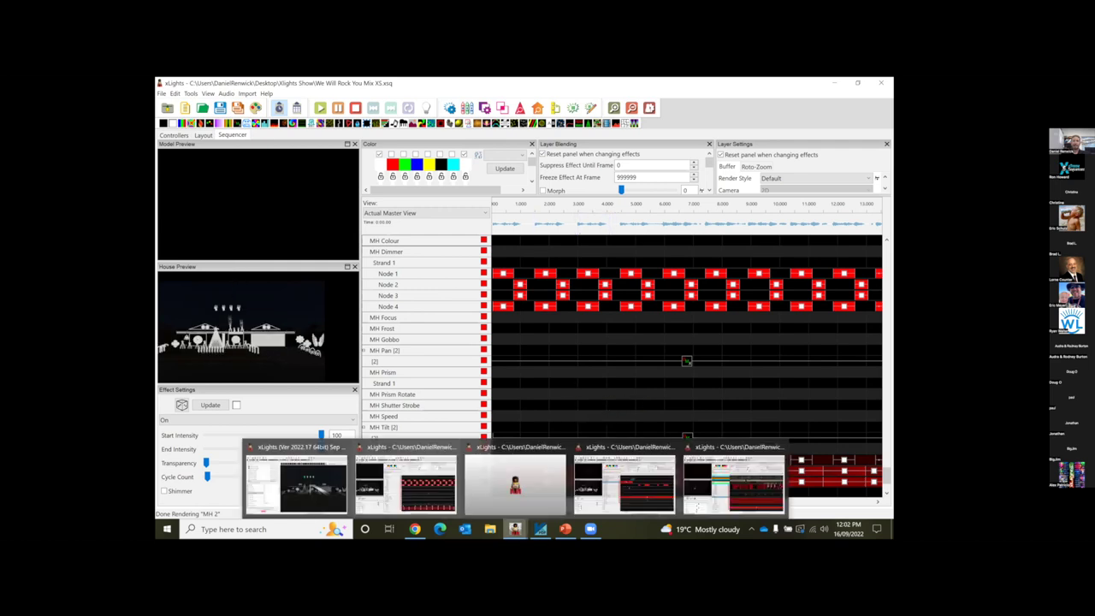
pyautogui.click(423, 501)
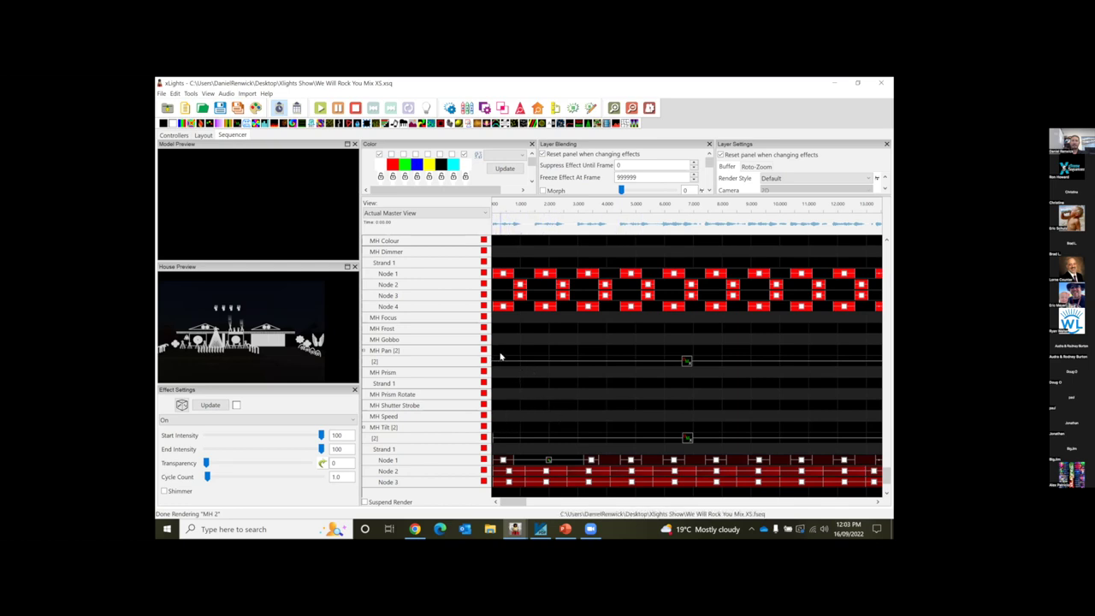
pyautogui.doubleClick(456, 351)
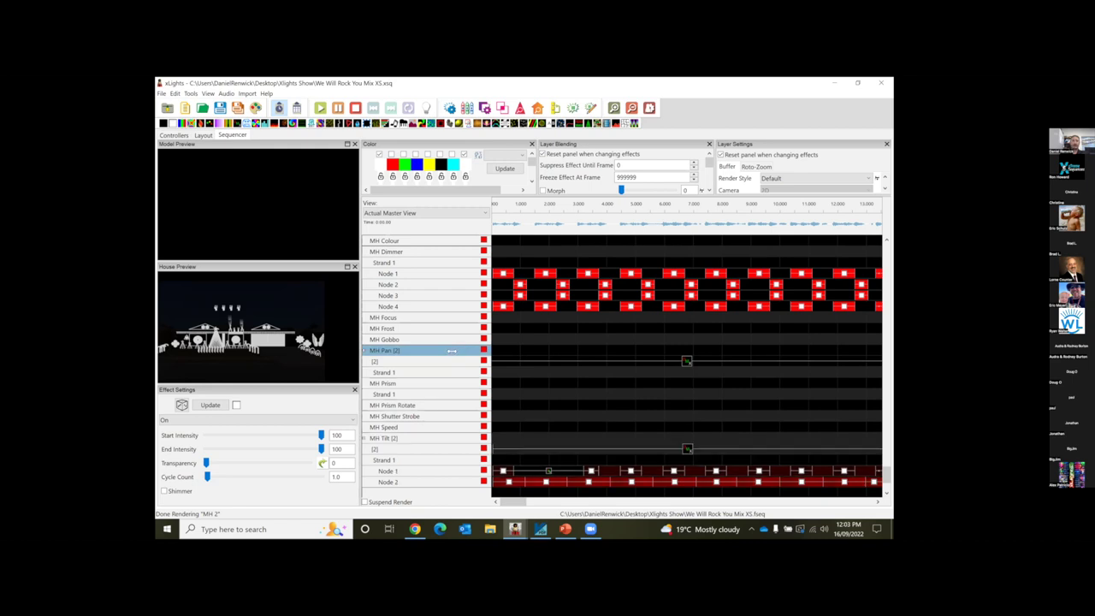
pyautogui.doubleClick(452, 351)
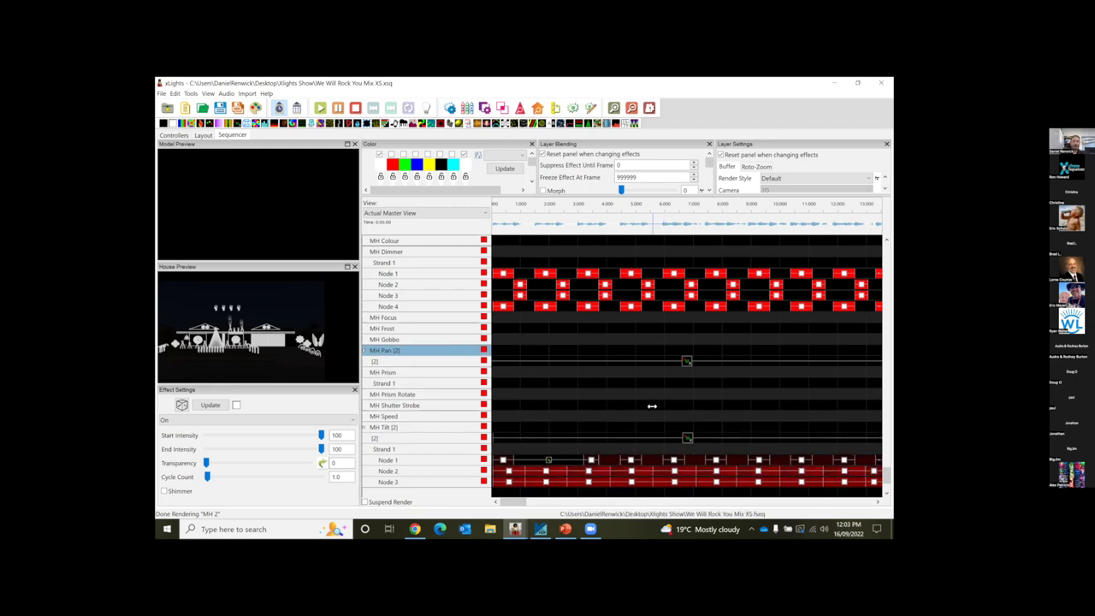
# - Compare the DMX effects on MH Pan and MH Tilt, and set Channel 2 of the MH Tilt effect to 35
pyautogui.scroll(1, 654, 410)
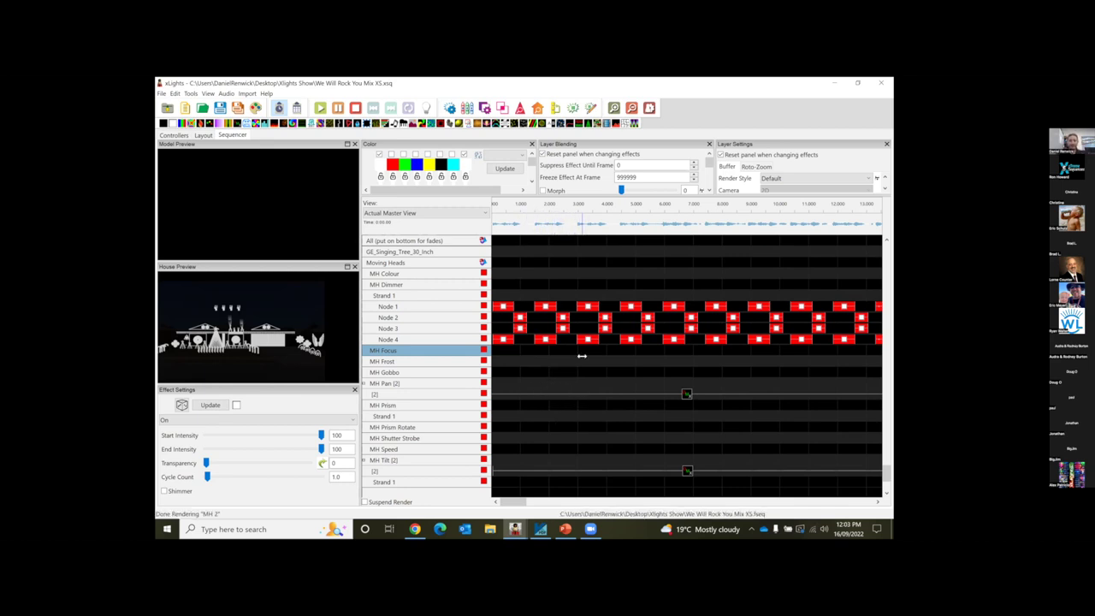
pyautogui.click(686, 395)
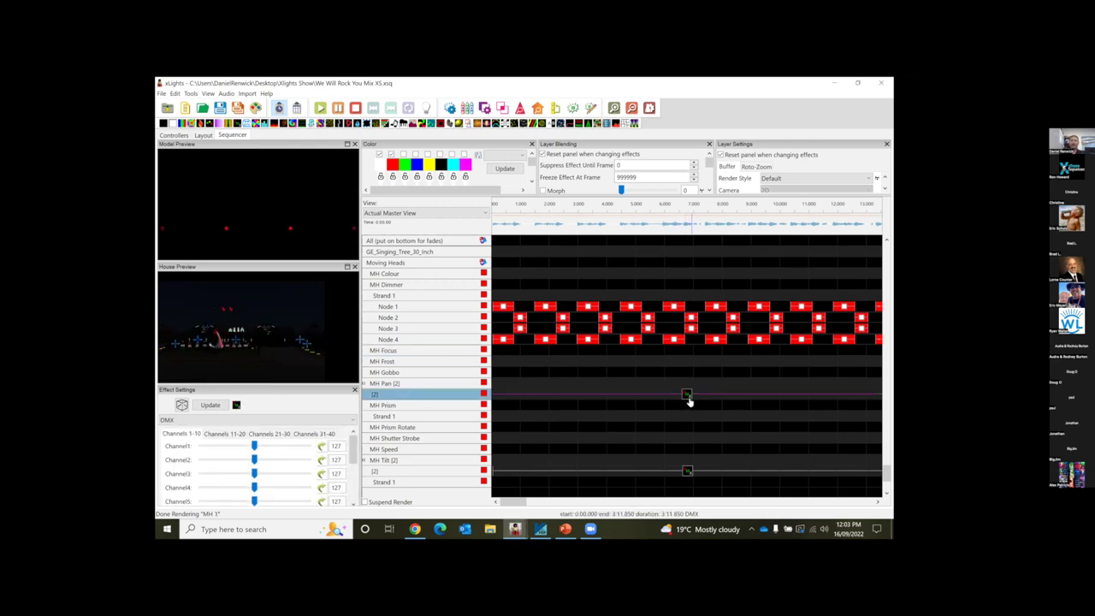
pyautogui.click(688, 472)
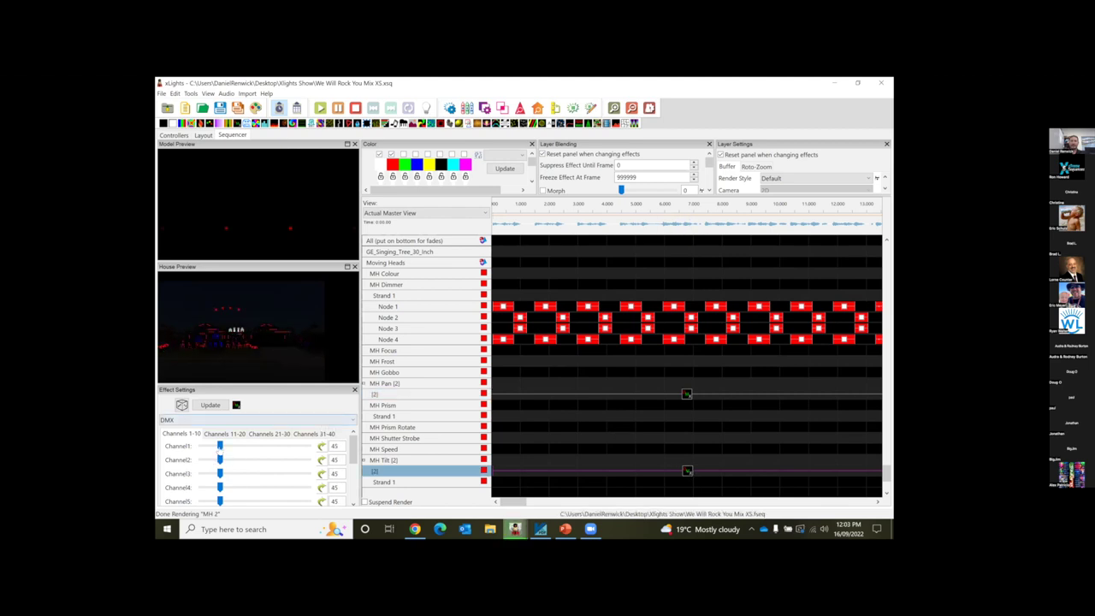
pyautogui.moveTo(219, 460)
pyautogui.mouseDown()
pyautogui.moveTo(238, 462)
pyautogui.moveTo(216, 462)
pyautogui.mouseUp()
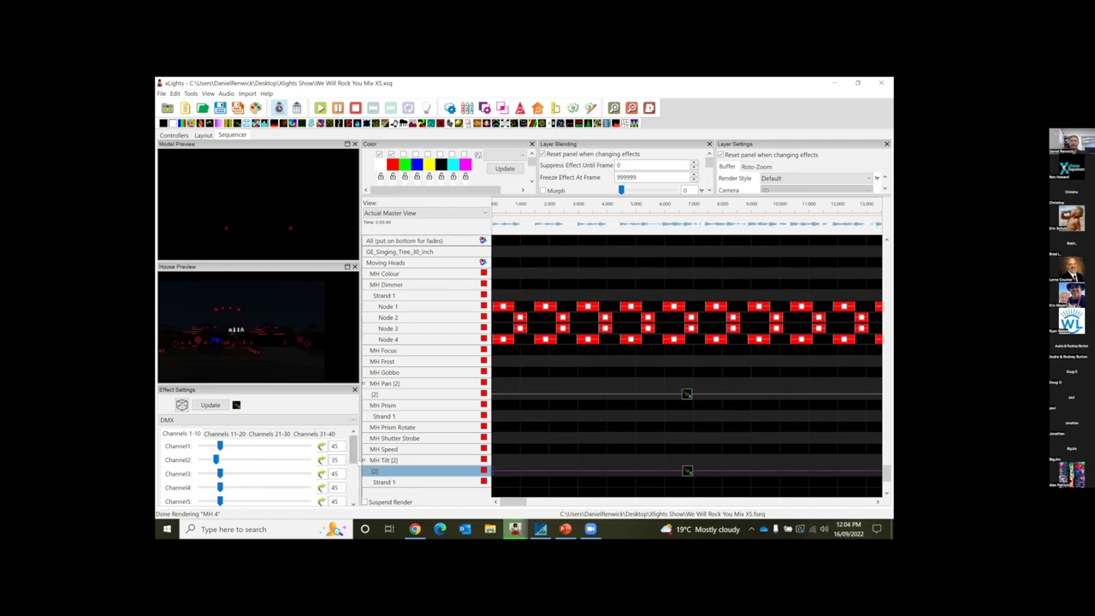
pyautogui.moveTo(338, 459); pyautogui.dragTo(327, 459)
pyautogui.click(637, 394)
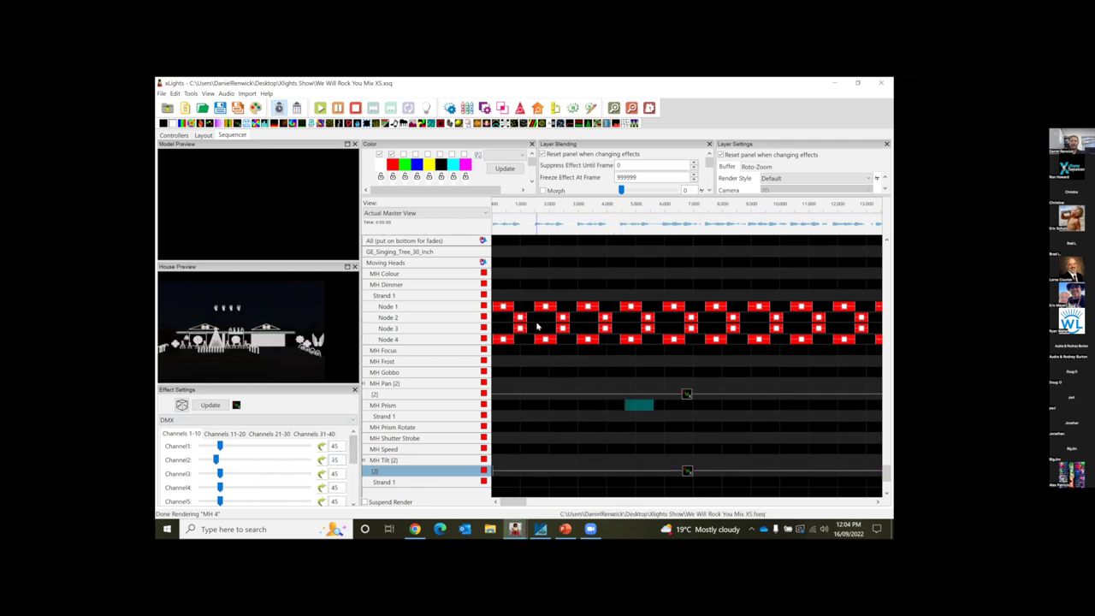
# - Delete the On effects on MH Dimmer's Node 1 to Node 4 from the start to about 0:07
pyautogui.scroll(1, 543, 312)
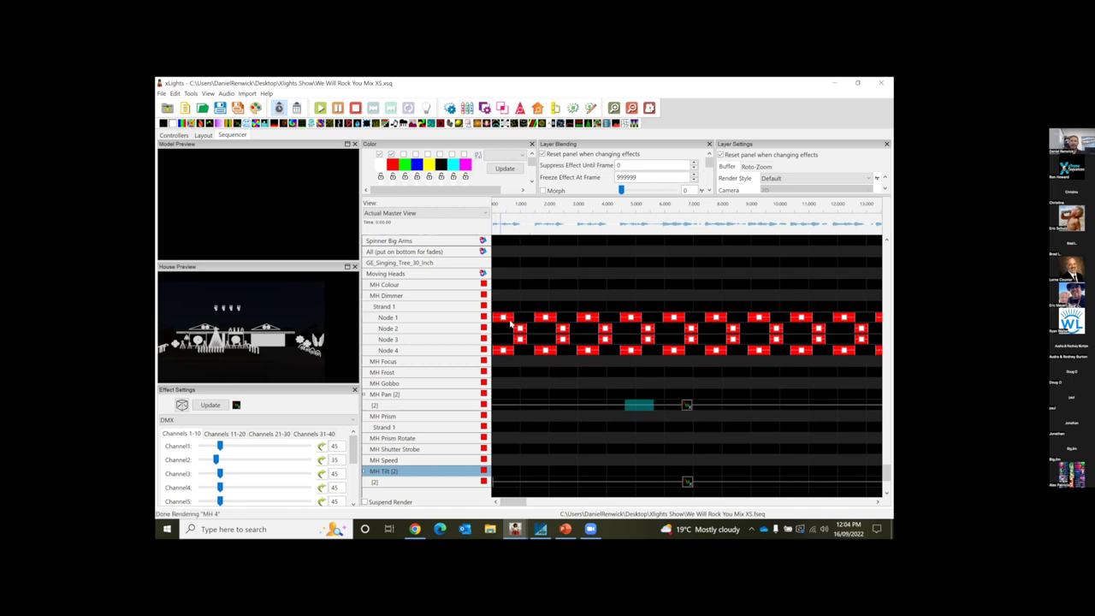
pyautogui.click(705, 350)
pyautogui.press('Delete')
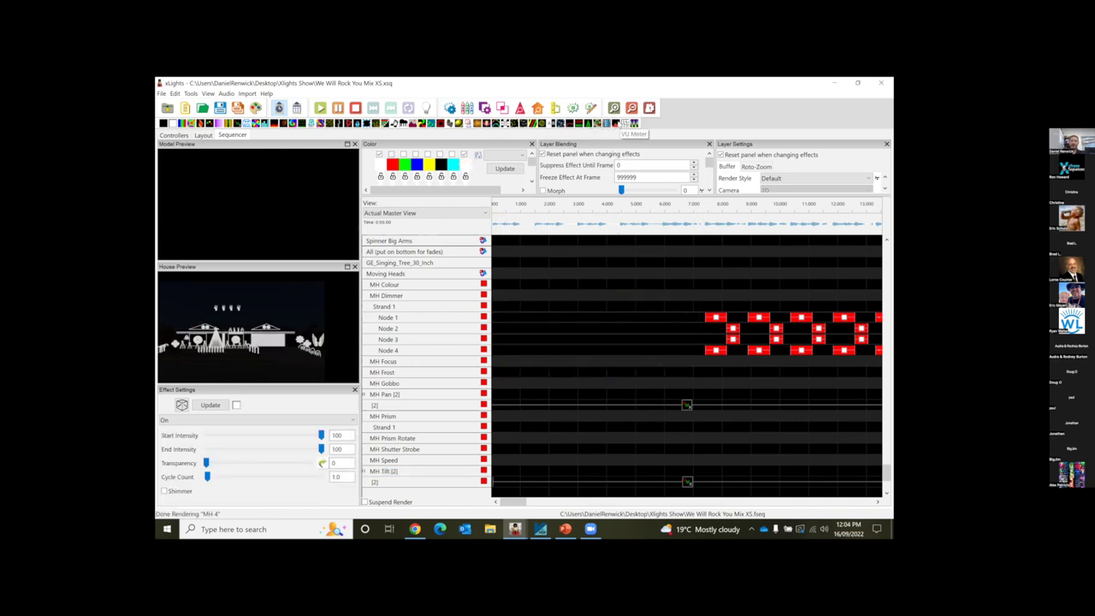
# - Add a VU Meter effect to MH Dimmer from about 0:00.4 to 0:04.5, using Timing Event Pulse on the Beats timing track
pyautogui.moveTo(624, 126); pyautogui.dragTo(619, 296)
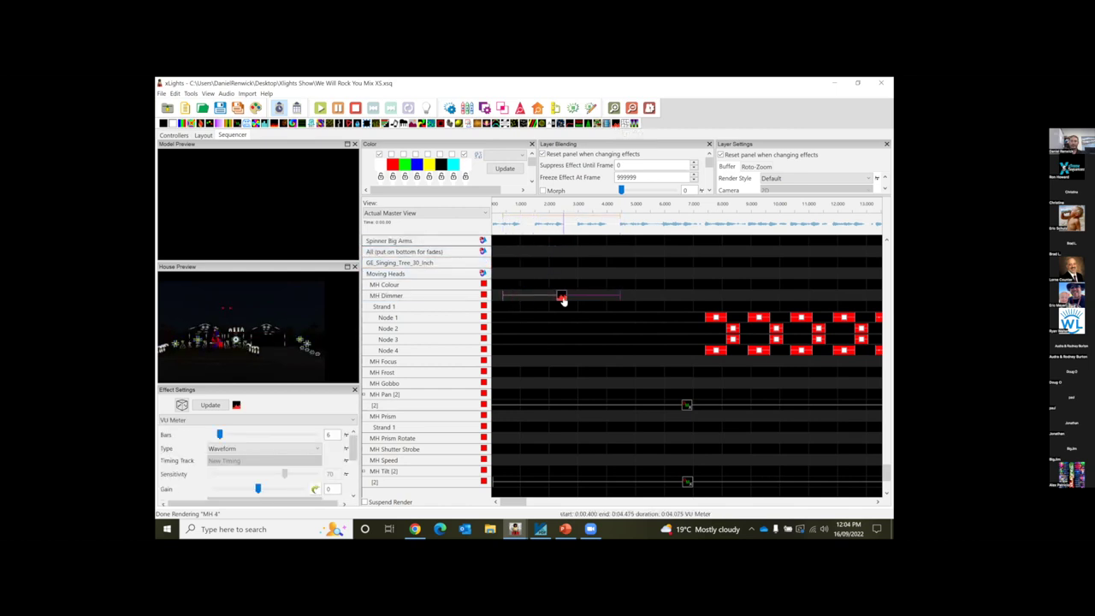
pyautogui.click(307, 451)
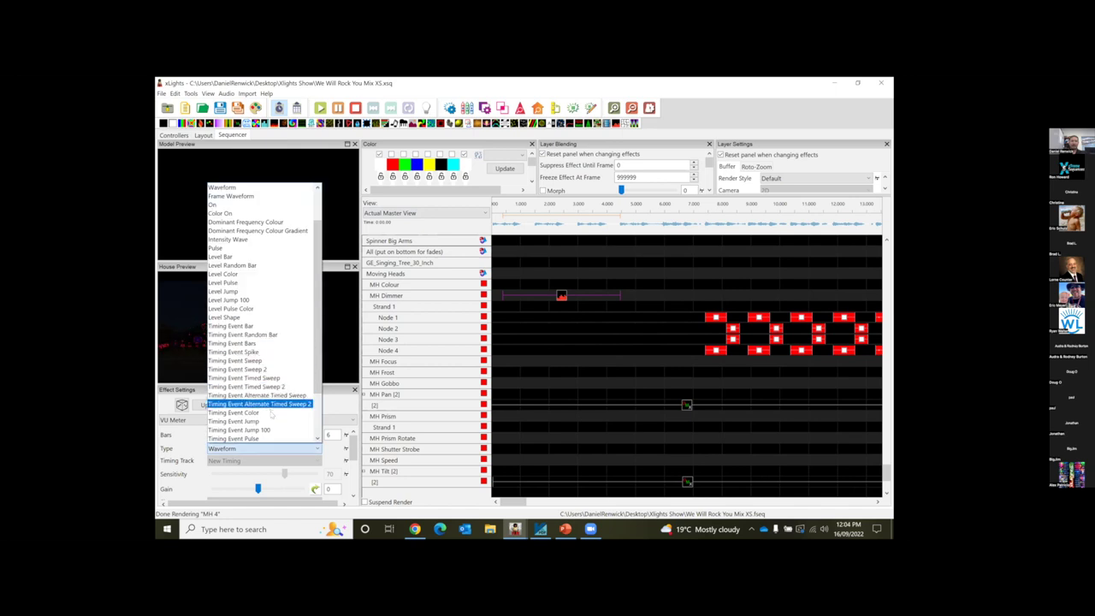
pyautogui.click(284, 437)
pyautogui.click(290, 461)
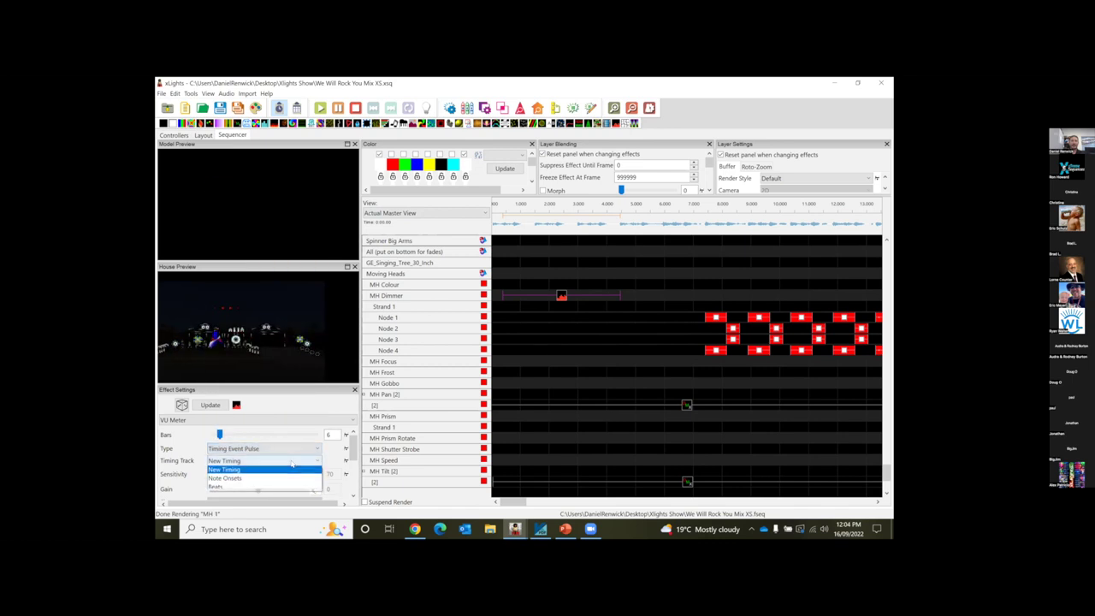
pyautogui.click(257, 486)
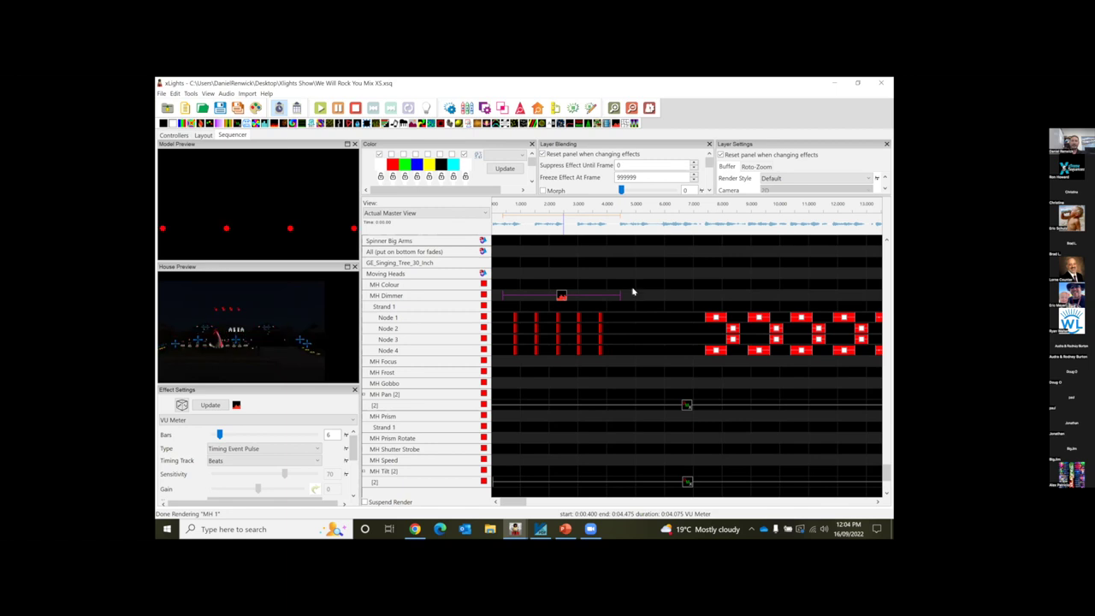
# - Undo the VU Meter effect added to MH Dimmer and its nodes
pyautogui.click(674, 356)
pyautogui.hotkey('ctrl', 'z')
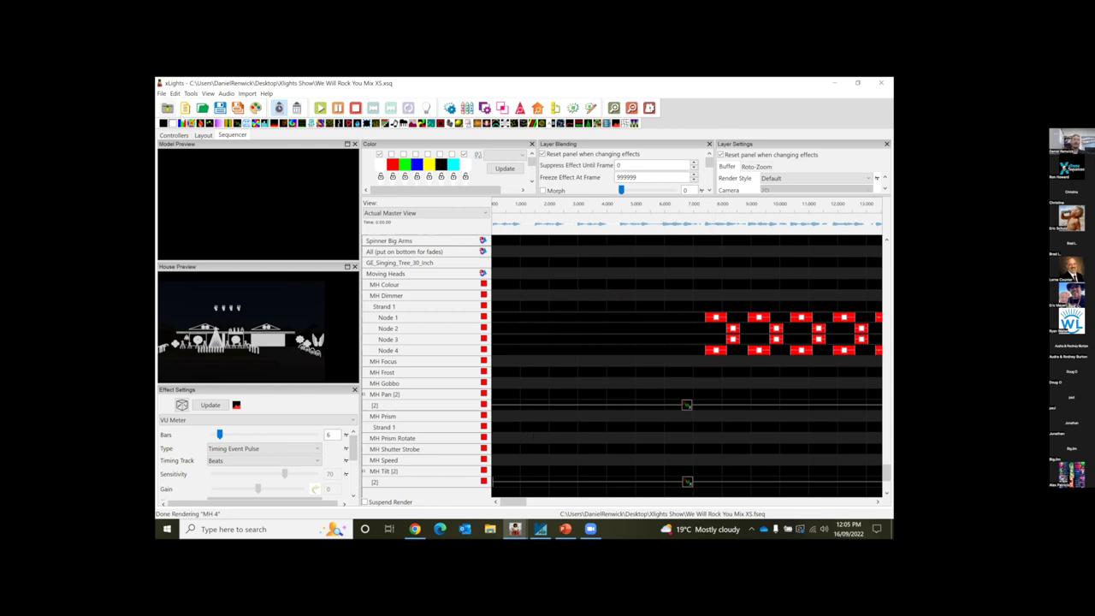
# - Examine the MH 1 moving head's pan, tilt, colour wheel and dimmer channel settings in the layout
pyautogui.click(202, 135)
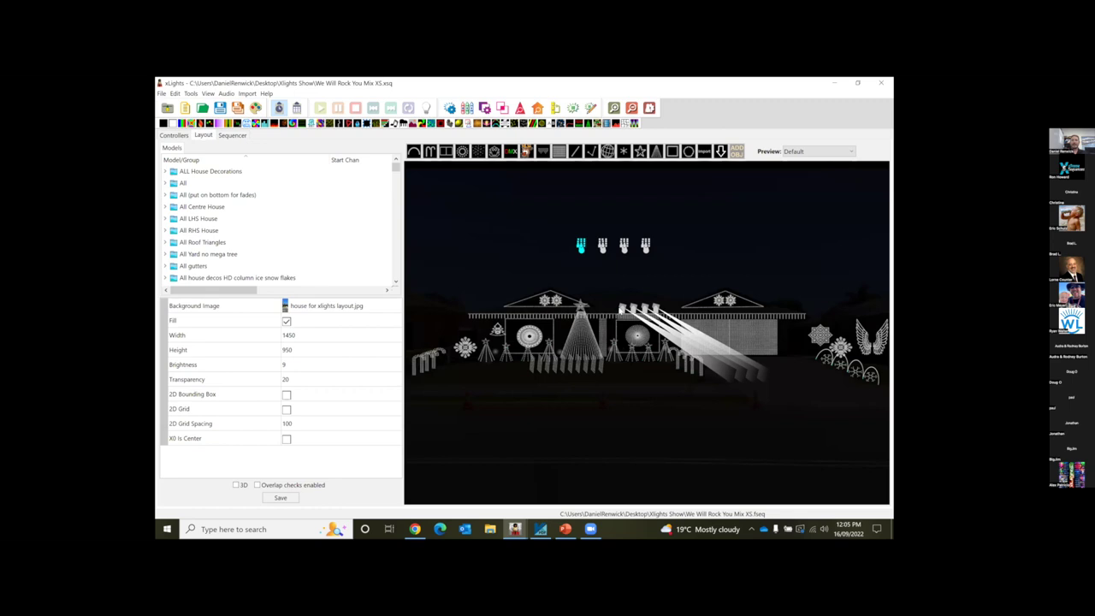
pyautogui.click(621, 295)
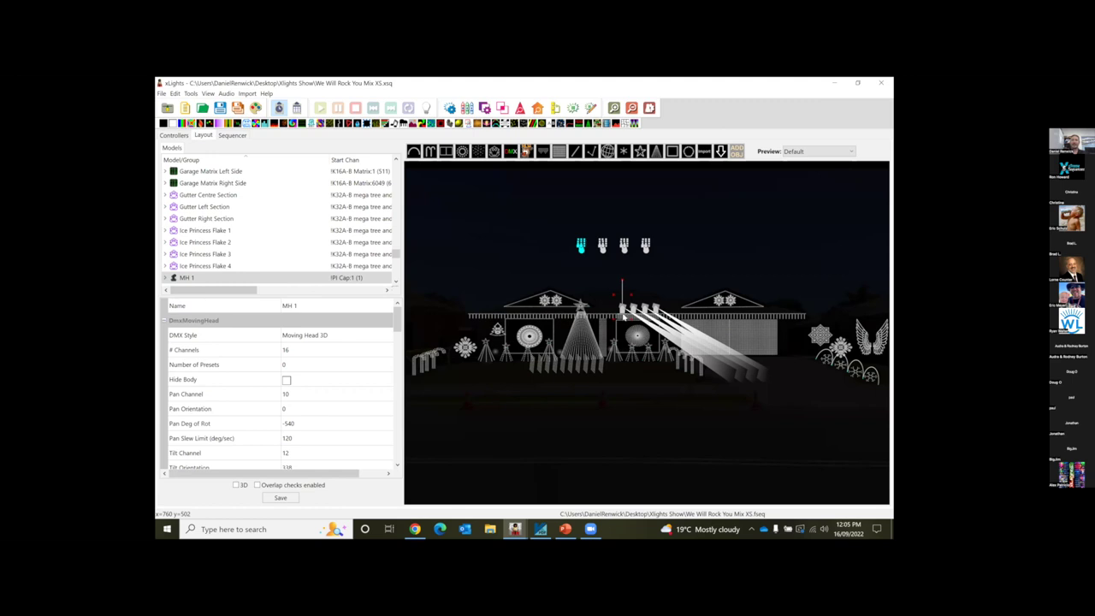
pyautogui.scroll(-3, 386, 322)
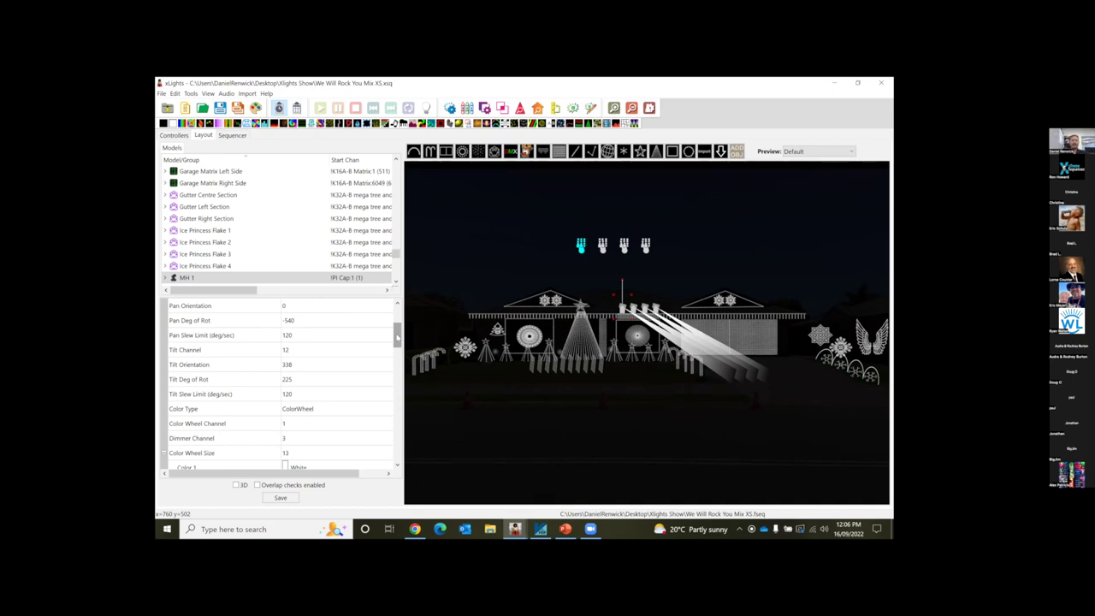
# - Try an On effect on MH Colour in the sequence from about 0:00.6 to 0:04.0, and delete it
pyautogui.click(232, 135)
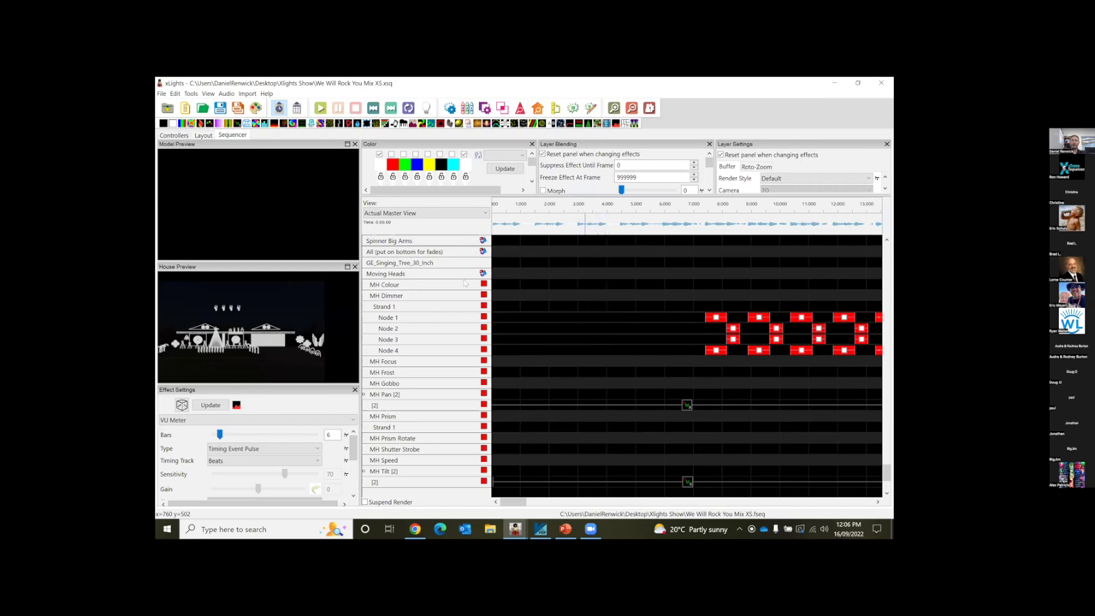
pyautogui.moveTo(171, 123); pyautogui.dragTo(604, 285)
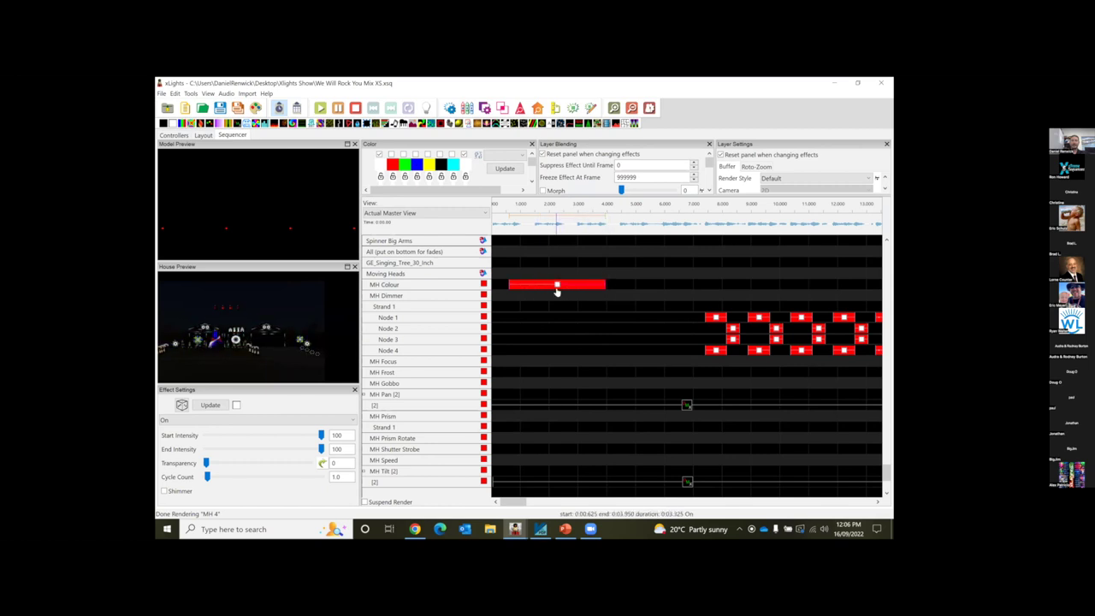
pyautogui.doubleClick(343, 434)
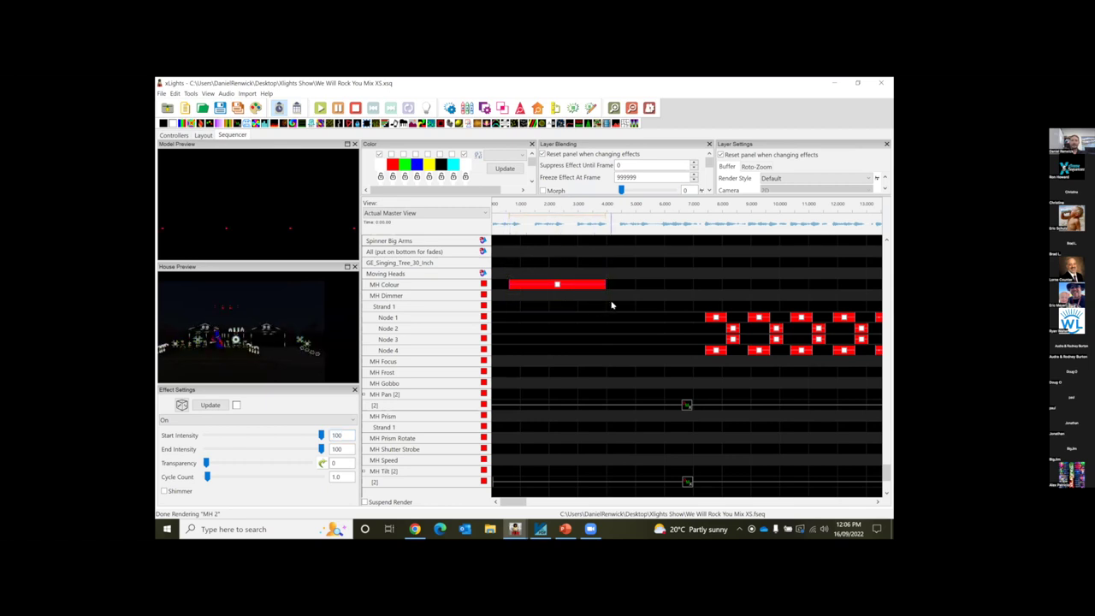
pyautogui.press('Delete')
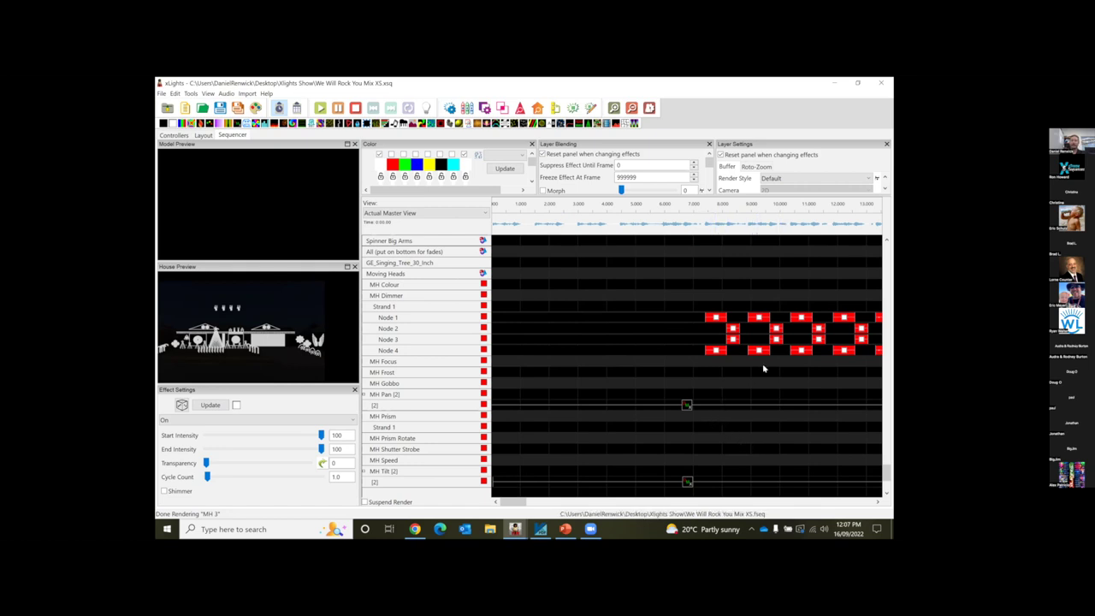
# - Inspect the DMX effect on MH Pan's second layer, and examine the MH Pan Fine start channels and neighbouring MH models in the layout
pyautogui.moveTo(415, 529)
pyautogui.click(687, 405)
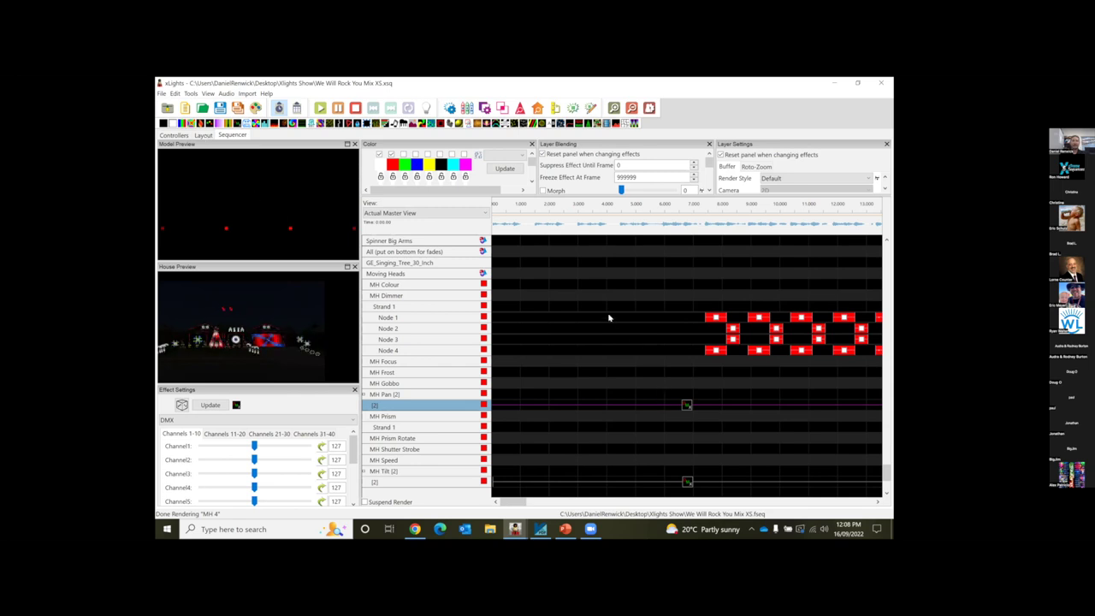
pyautogui.hotkey('ctrl', 'Tab')
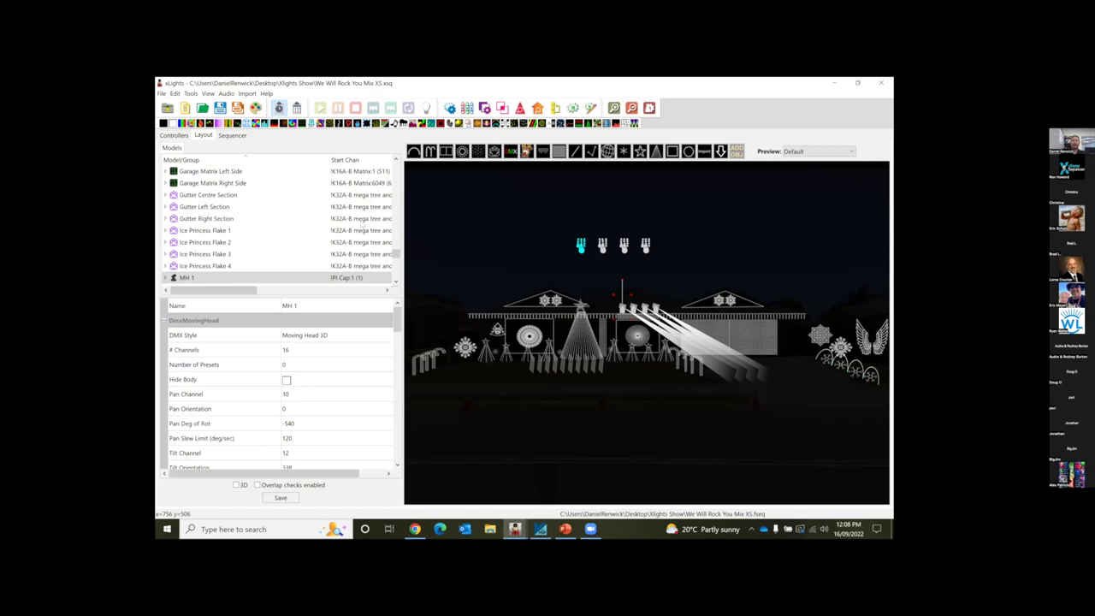
pyautogui.scroll(-3, 395, 261)
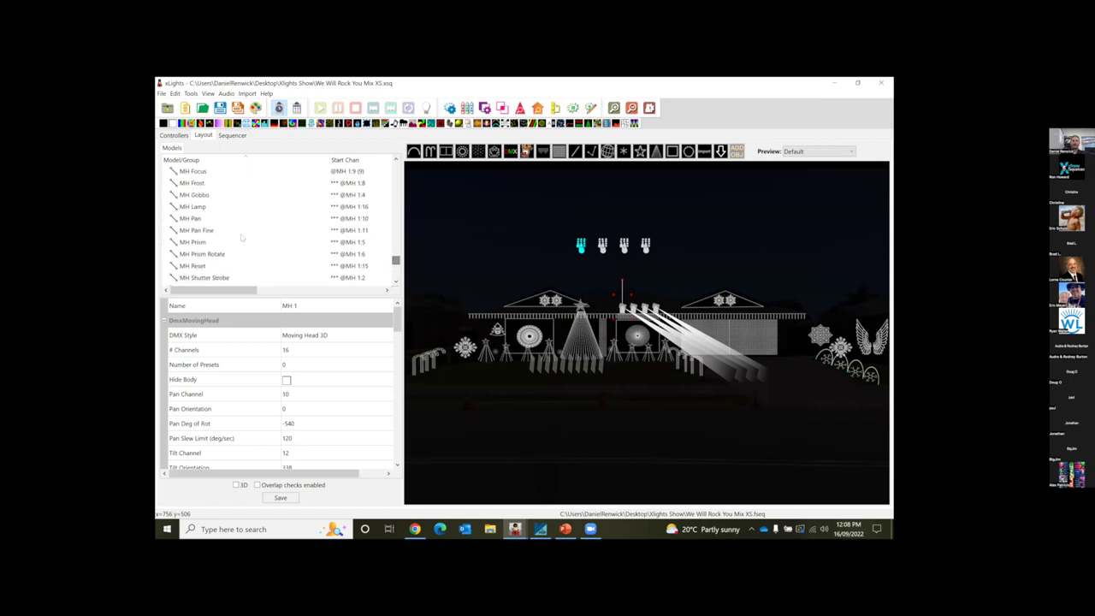
pyautogui.click(217, 233)
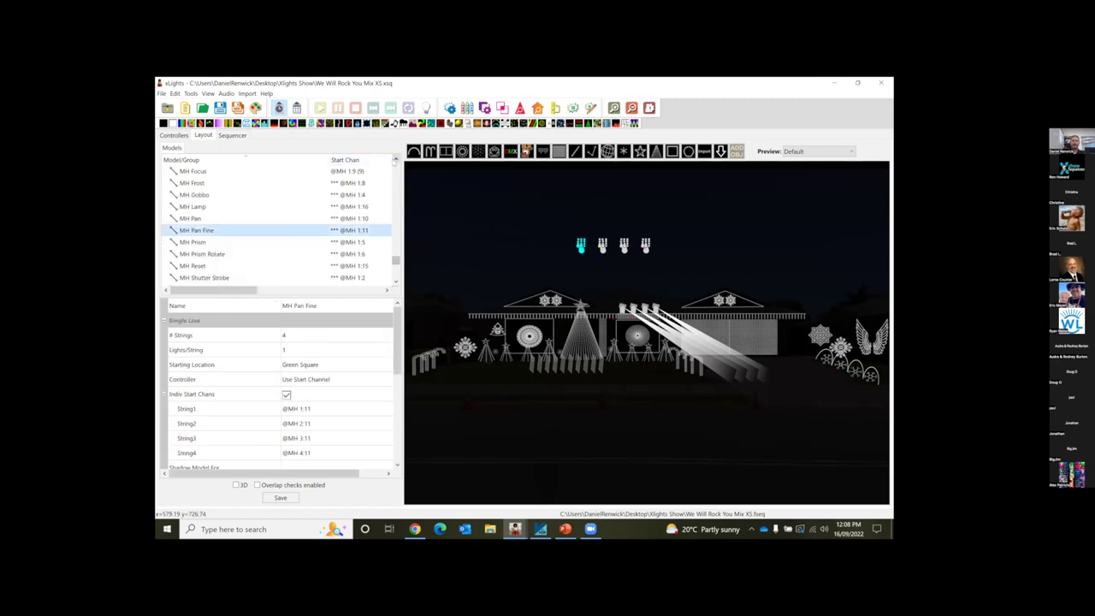
pyautogui.click(395, 159)
pyautogui.click(396, 159)
pyautogui.click(395, 159)
pyautogui.click(395, 159)
pyautogui.click(395, 159)
pyautogui.click(396, 159)
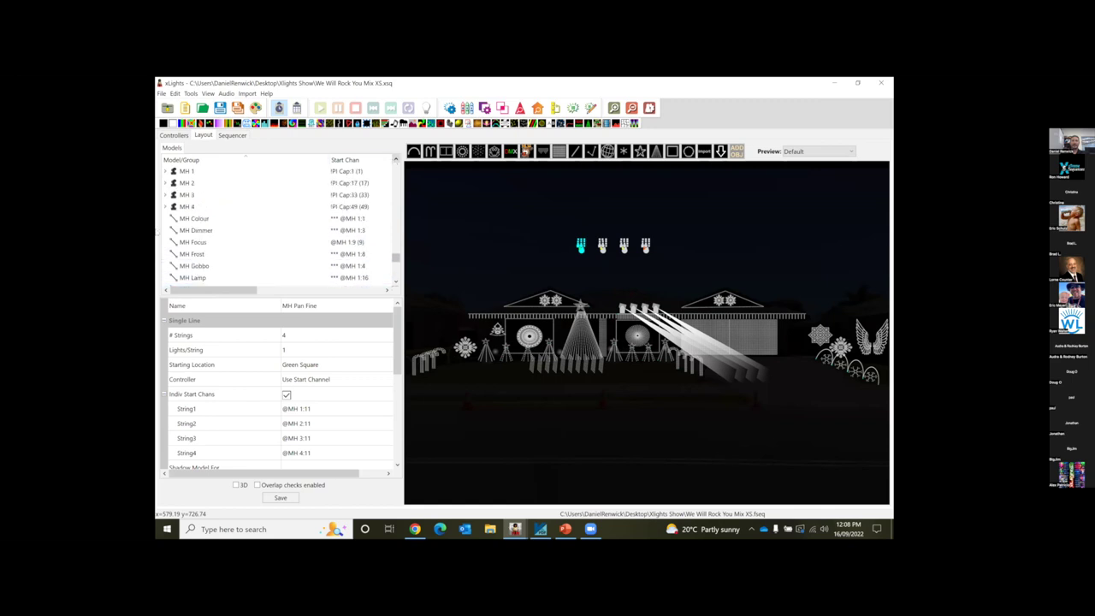